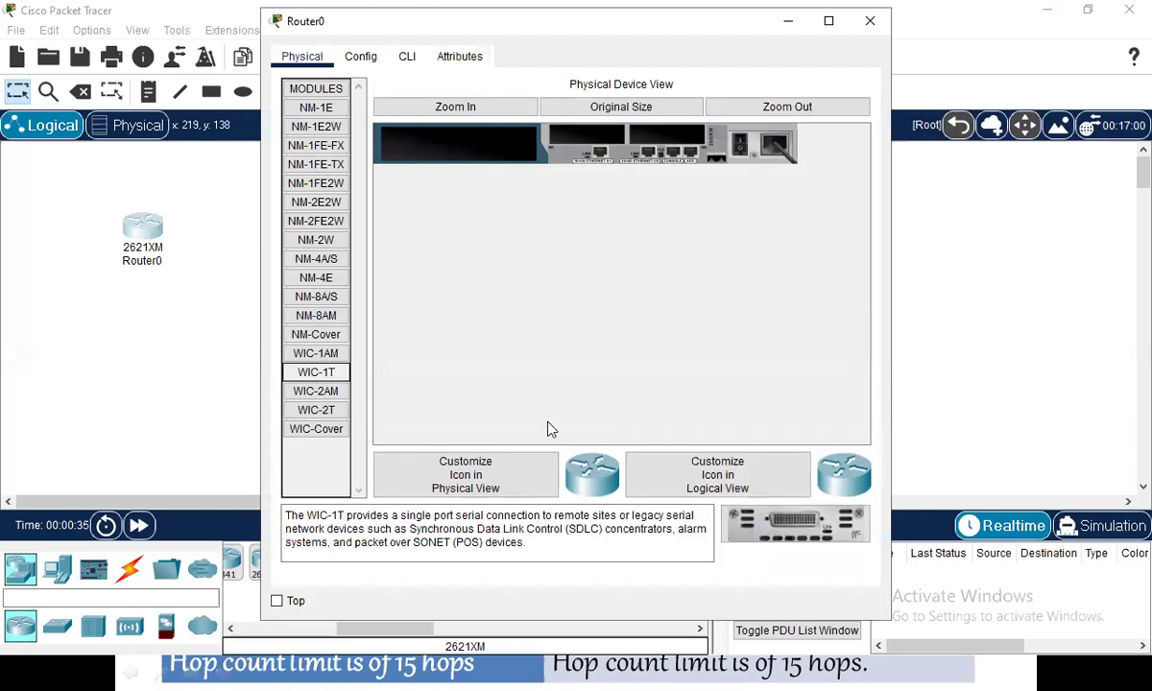
# Step: Install a WIC-1T serial module in each of Router0's two empty WIC slots
pyautogui.moveTo(758, 513); pyautogui.dragTo(580, 143)
pyautogui.moveTo(796, 523); pyautogui.dragTo(664, 144)
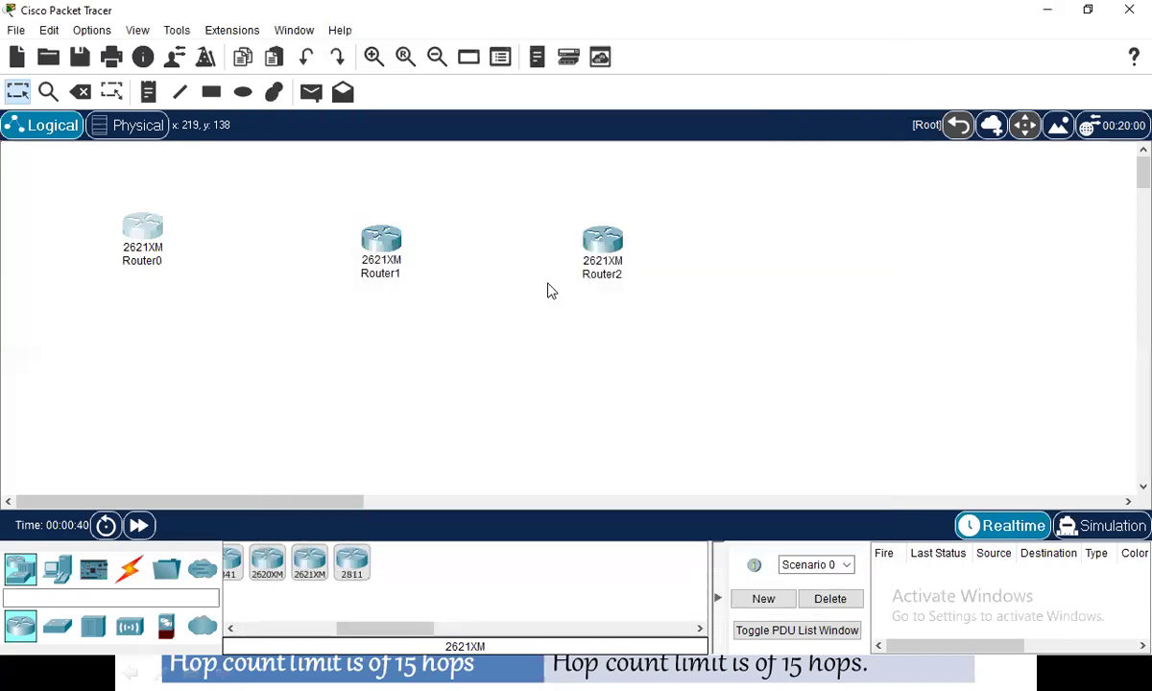
# Step: Fit both empty WIC slots of Router1 with WIC-1T modules and close its device window
pyautogui.click(396, 239)
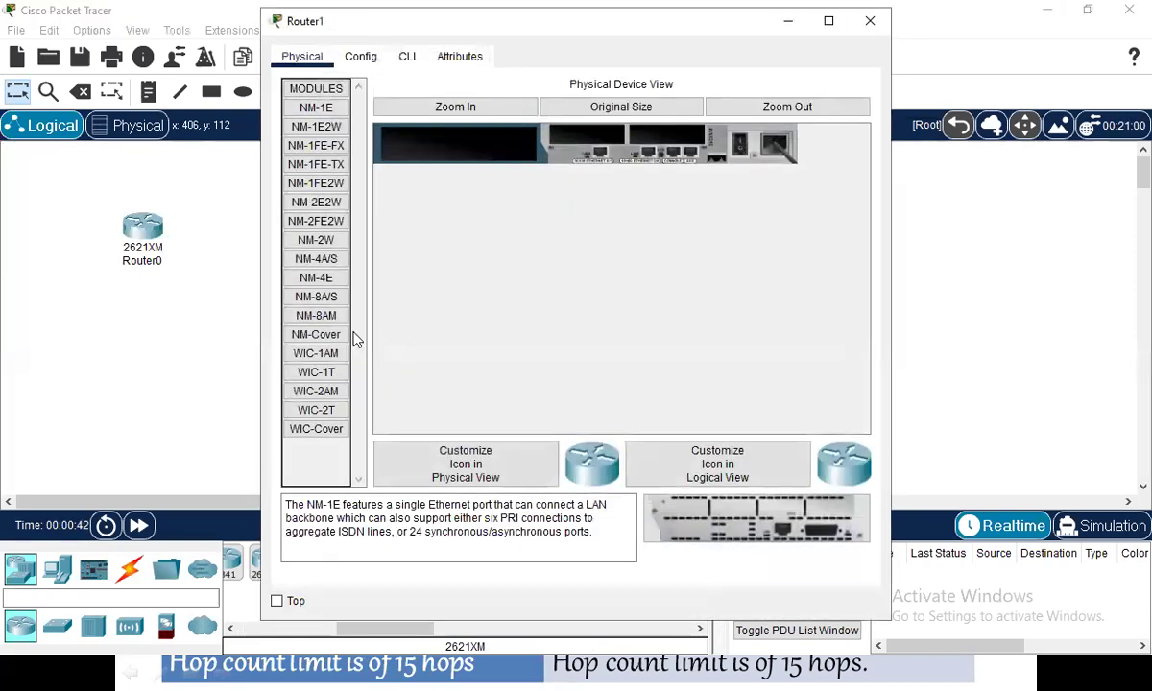
pyautogui.click(316, 371)
pyautogui.moveTo(768, 523); pyautogui.dragTo(566, 134)
pyautogui.moveTo(774, 531); pyautogui.dragTo(758, 154)
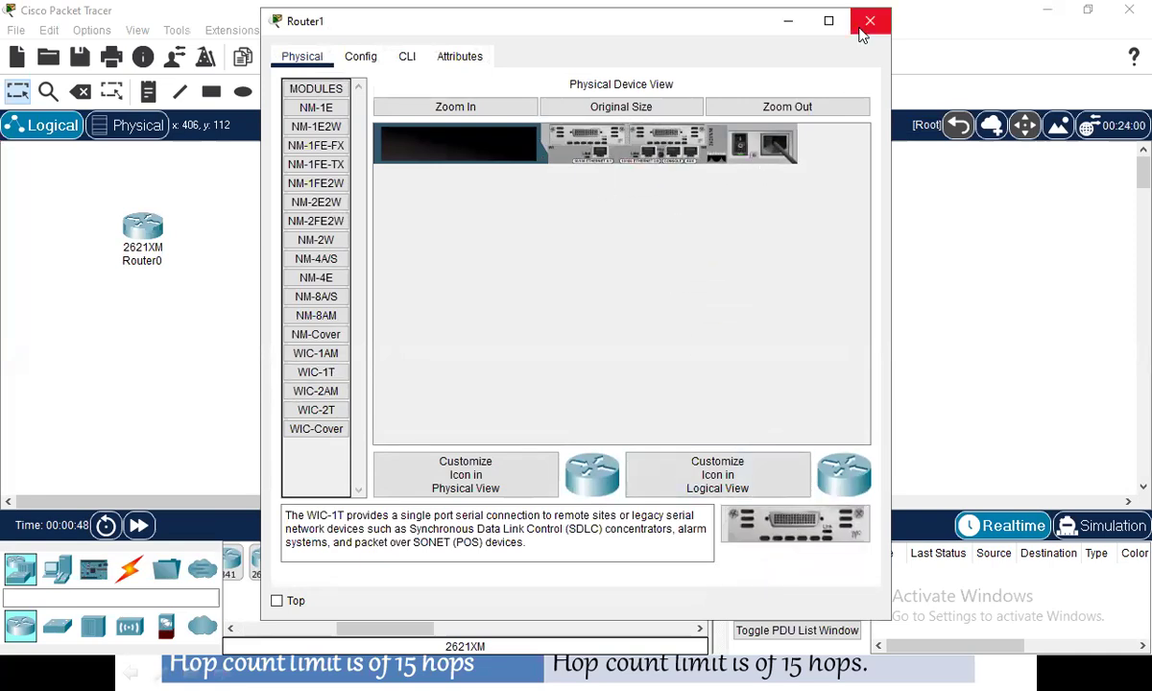
pyautogui.click(869, 20)
# Step: Add WIC-1T modules to both empty WIC slots of Router2 and close its device window
pyautogui.click(601, 242)
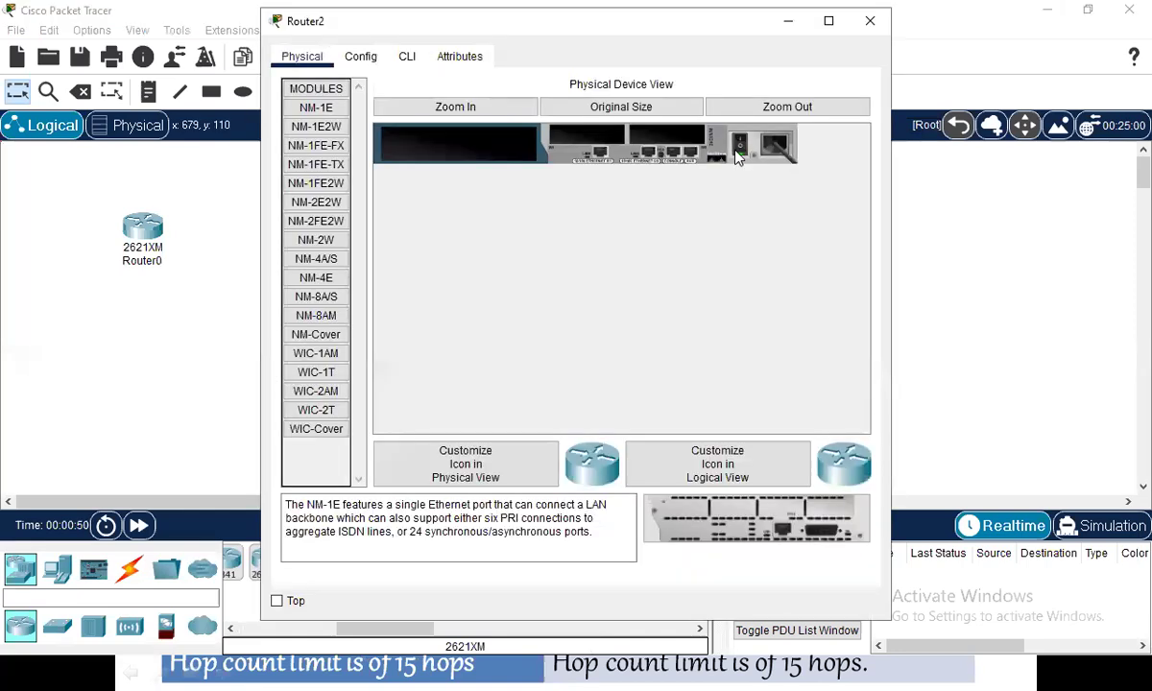
pyautogui.click(316, 372)
pyautogui.moveTo(745, 528); pyautogui.dragTo(576, 144)
pyautogui.moveTo(768, 523); pyautogui.dragTo(656, 144)
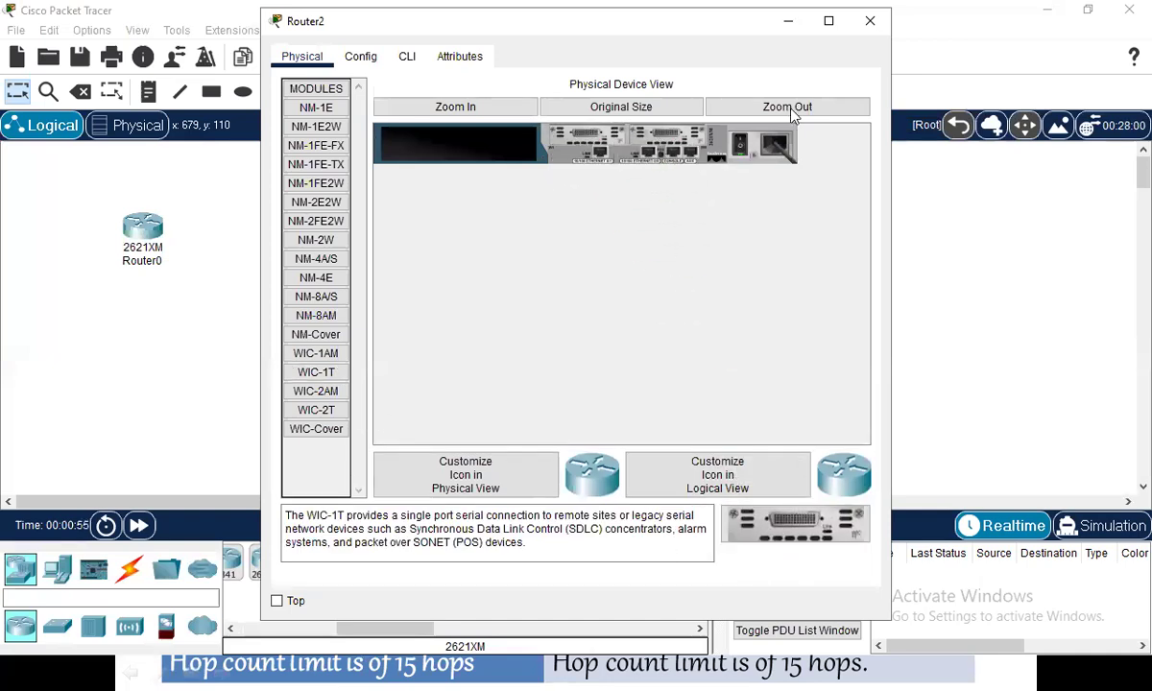
pyautogui.click(870, 20)
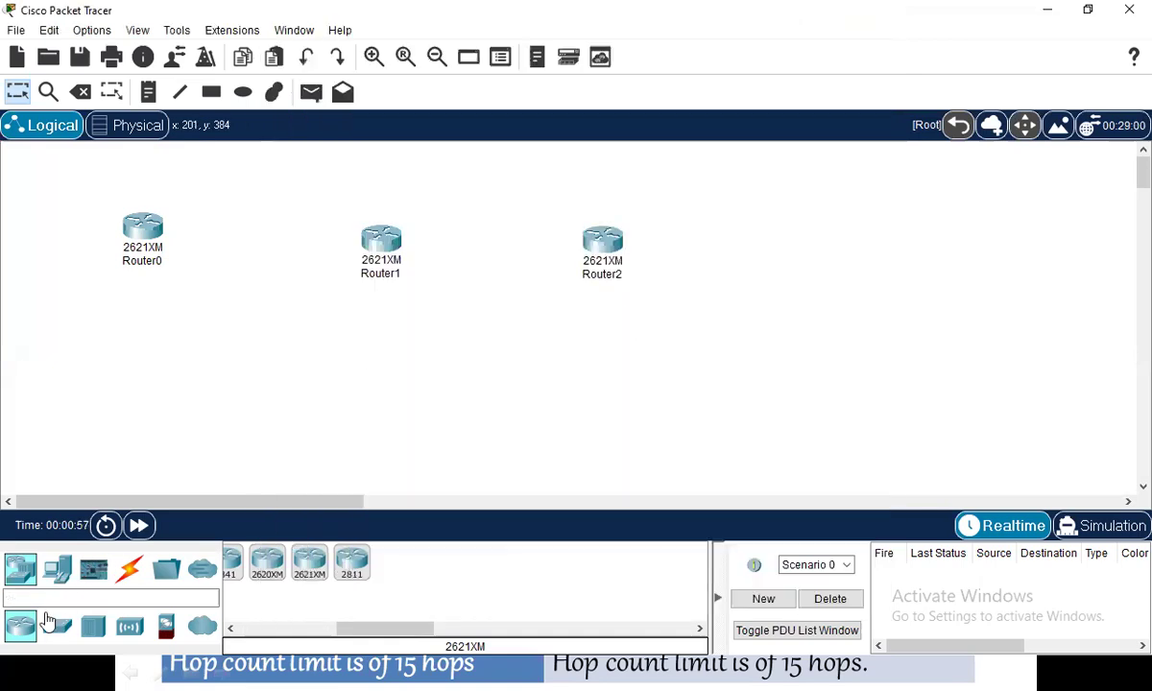
# Step: Place three 2960 switches in the workspace, one below each router
pyautogui.click(57, 626)
pyautogui.keyDown('ctrl'); pyautogui.click(245, 566); pyautogui.keyUp('ctrl')
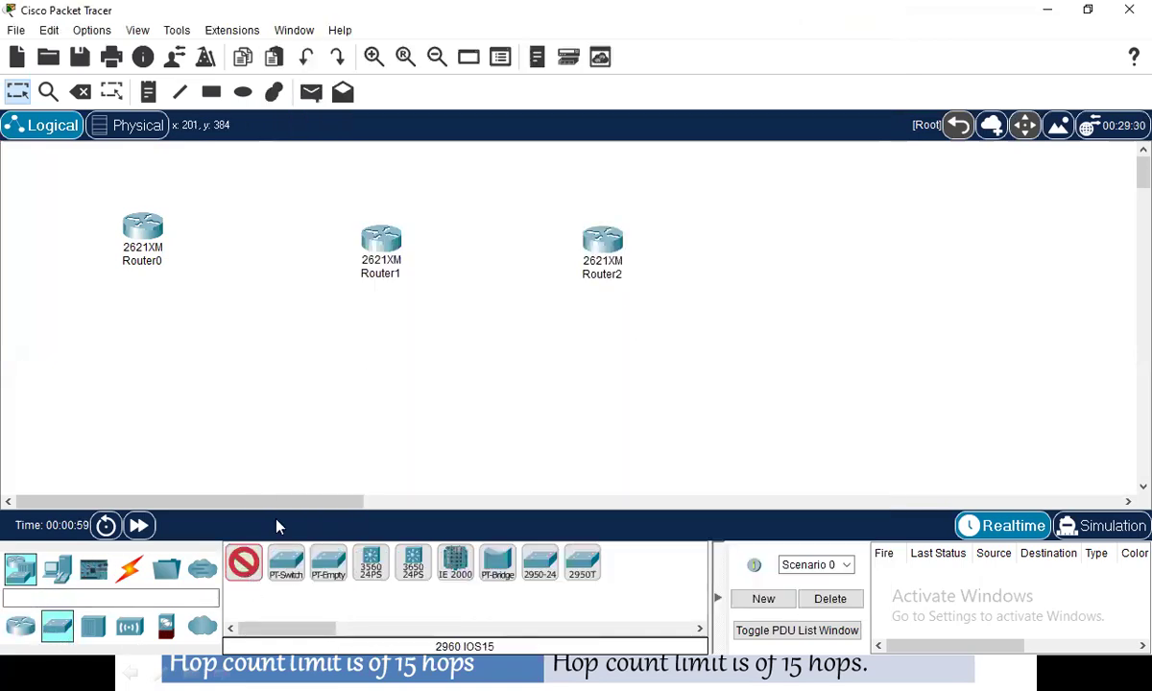
pyautogui.click(124, 390)
pyautogui.click(370, 381)
pyautogui.click(622, 385)
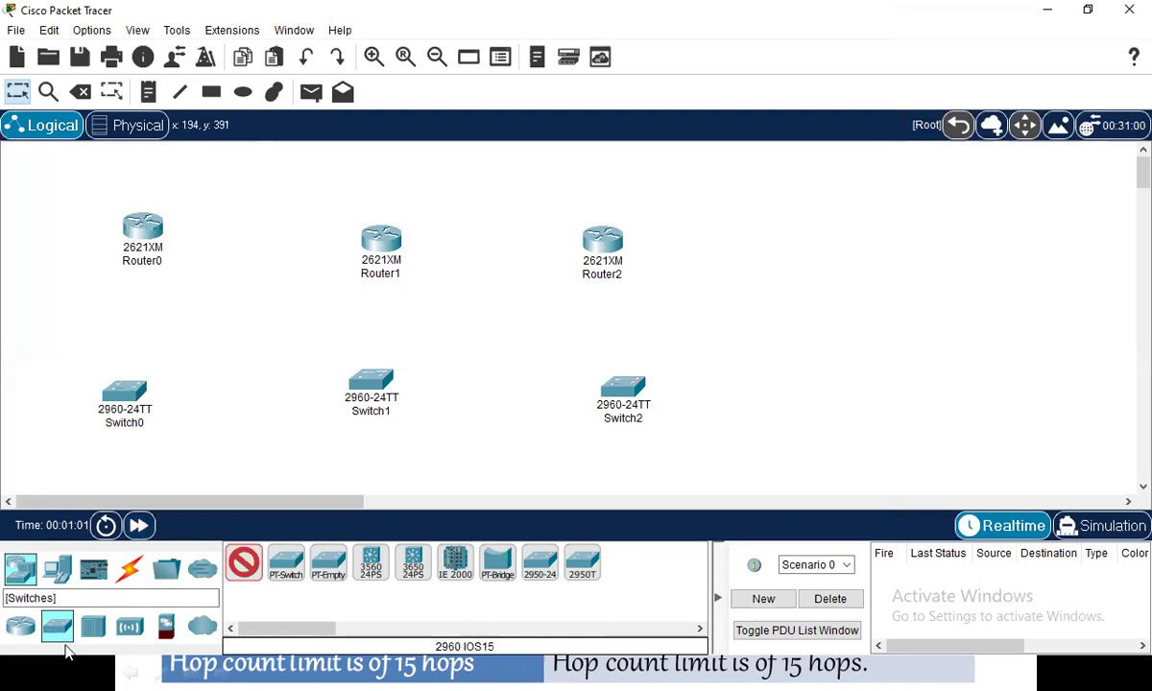
# Step: Place six PCs in the workspace, two below each switch
pyautogui.click(57, 569)
pyautogui.keyDown('ctrl'); pyautogui.click(245, 567); pyautogui.keyUp('ctrl')
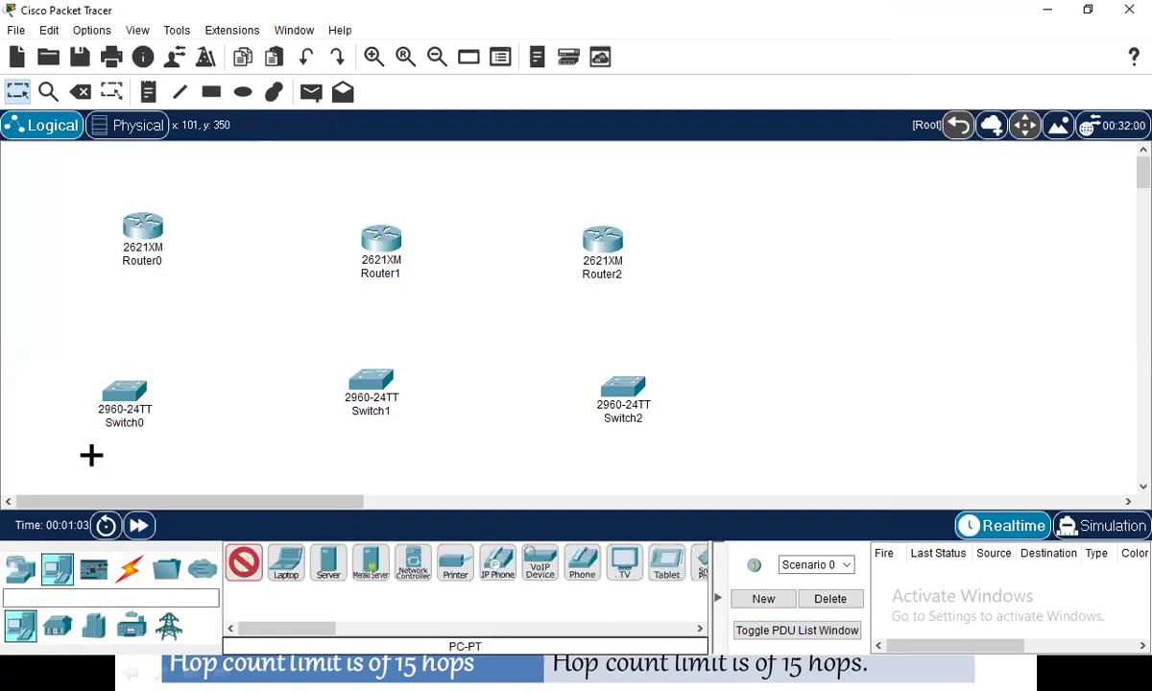
pyautogui.click(92, 455)
pyautogui.click(173, 465)
pyautogui.click(322, 468)
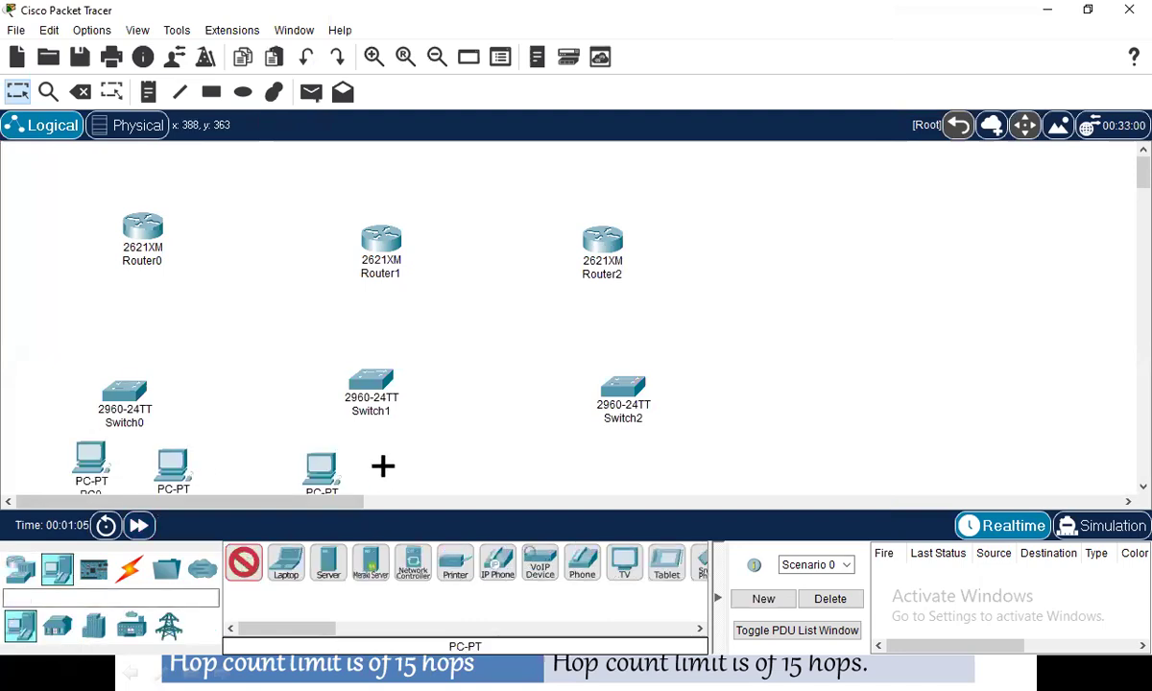
pyautogui.click(392, 468)
pyautogui.click(578, 471)
pyautogui.click(676, 469)
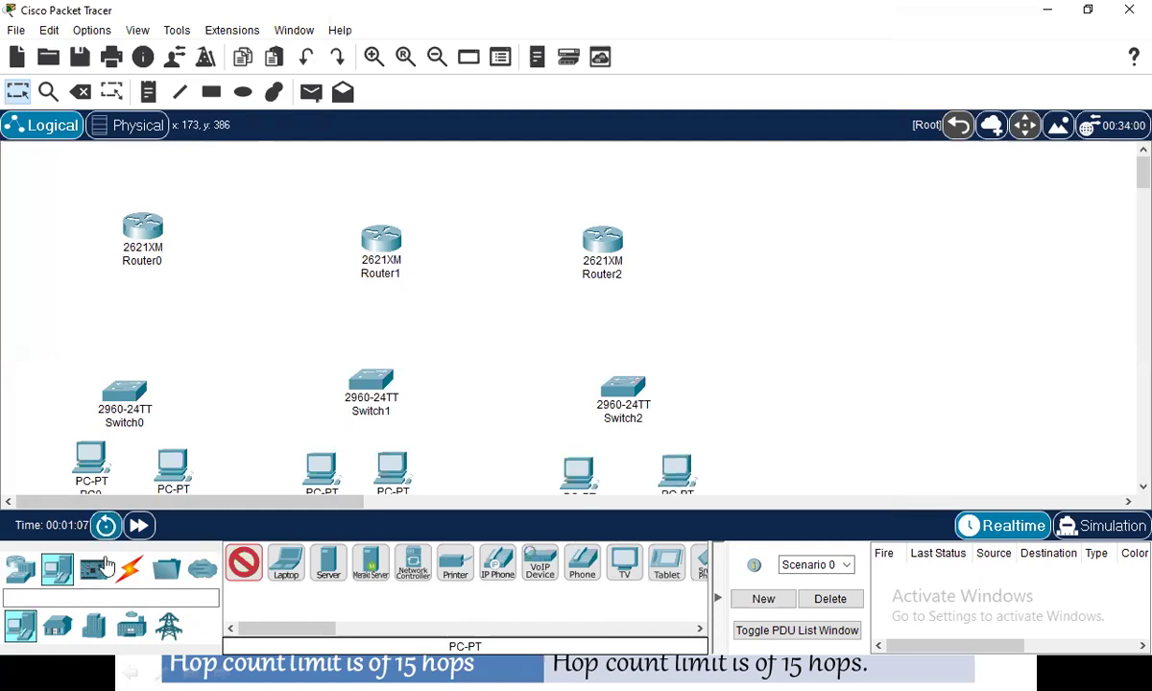
# Step: Connect Router0 Serial0/0 to Router1 Serial0/1 and Router1 Serial0/0 to Router2 Serial0/1 with Serial DCE cables
pyautogui.click(128, 568)
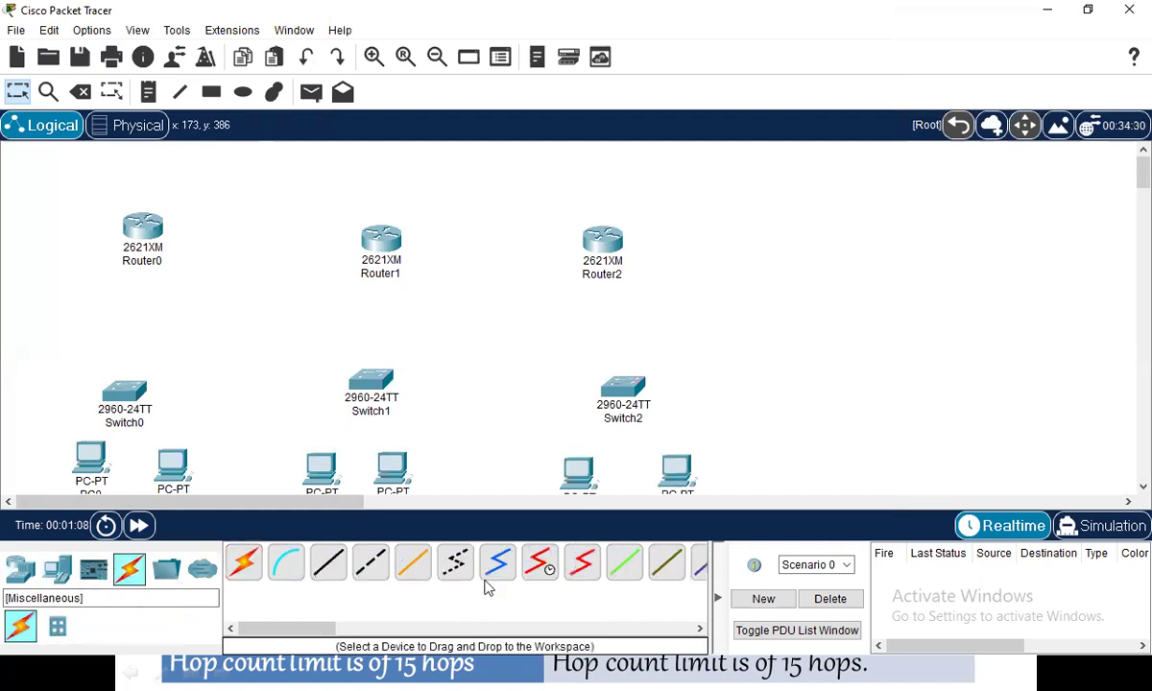
pyautogui.click(542, 565)
pyautogui.click(146, 232)
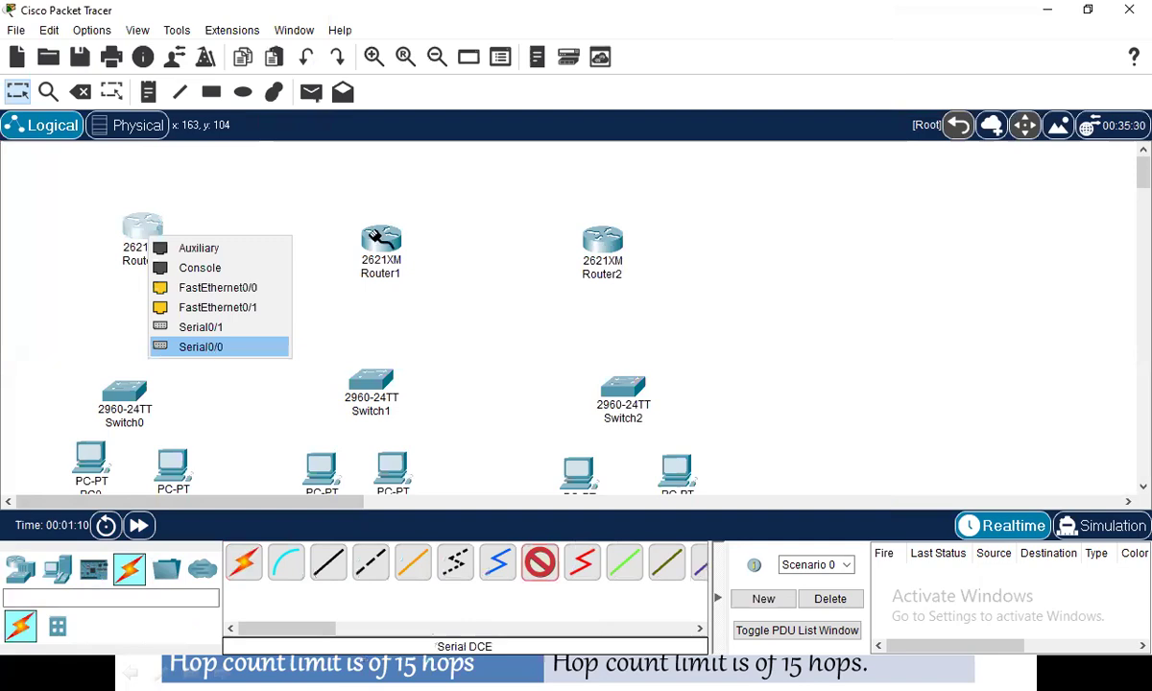
pyautogui.click(201, 347)
pyautogui.click(381, 235)
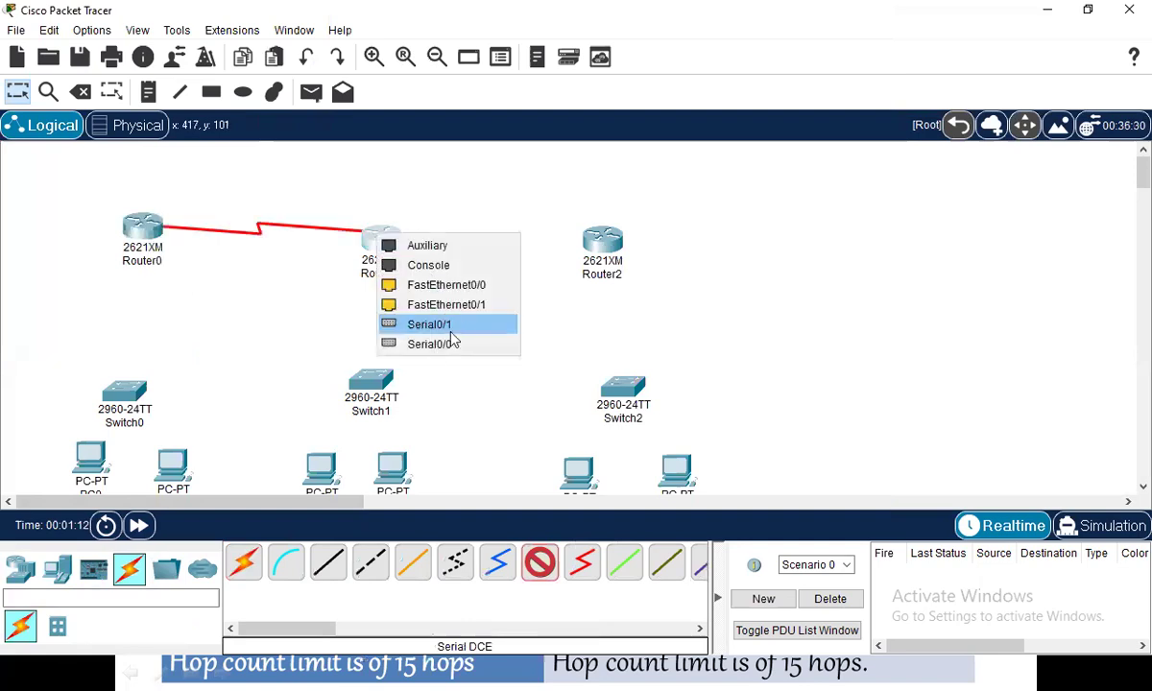
pyautogui.click(432, 324)
pyautogui.click(402, 244)
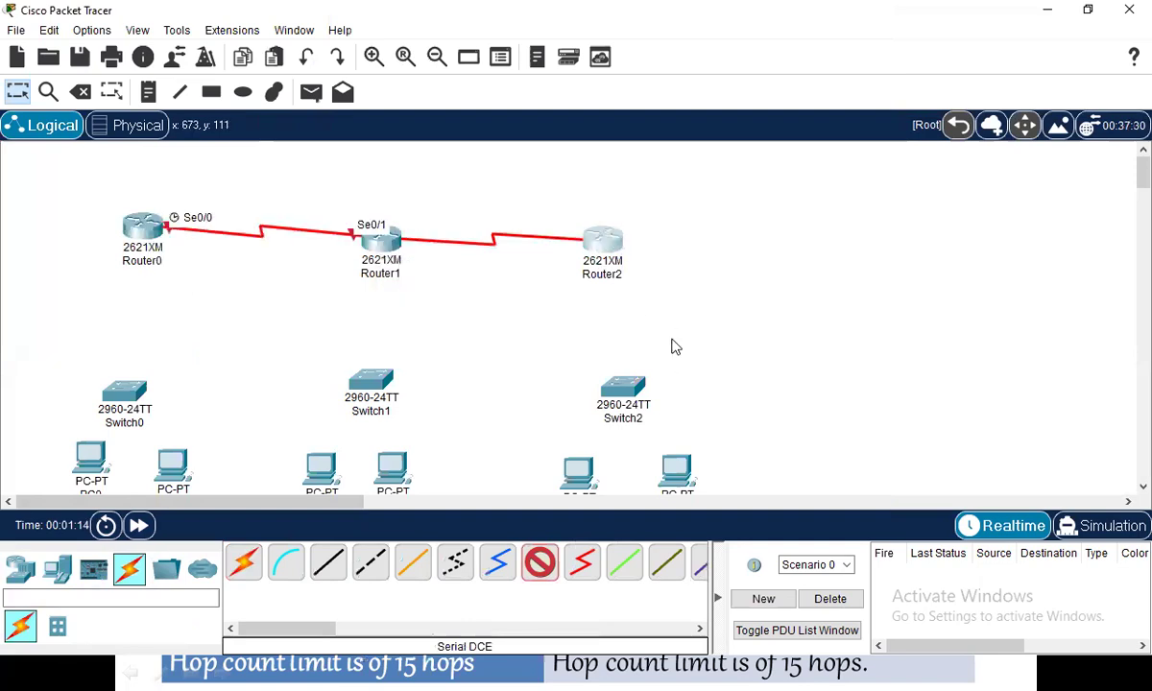
pyautogui.click(605, 242)
# Step: Using the automatic connection type, link Router0 to Switch0 and Switch0 to PC0 and PC1
pyautogui.click(244, 561)
pyautogui.click(146, 247)
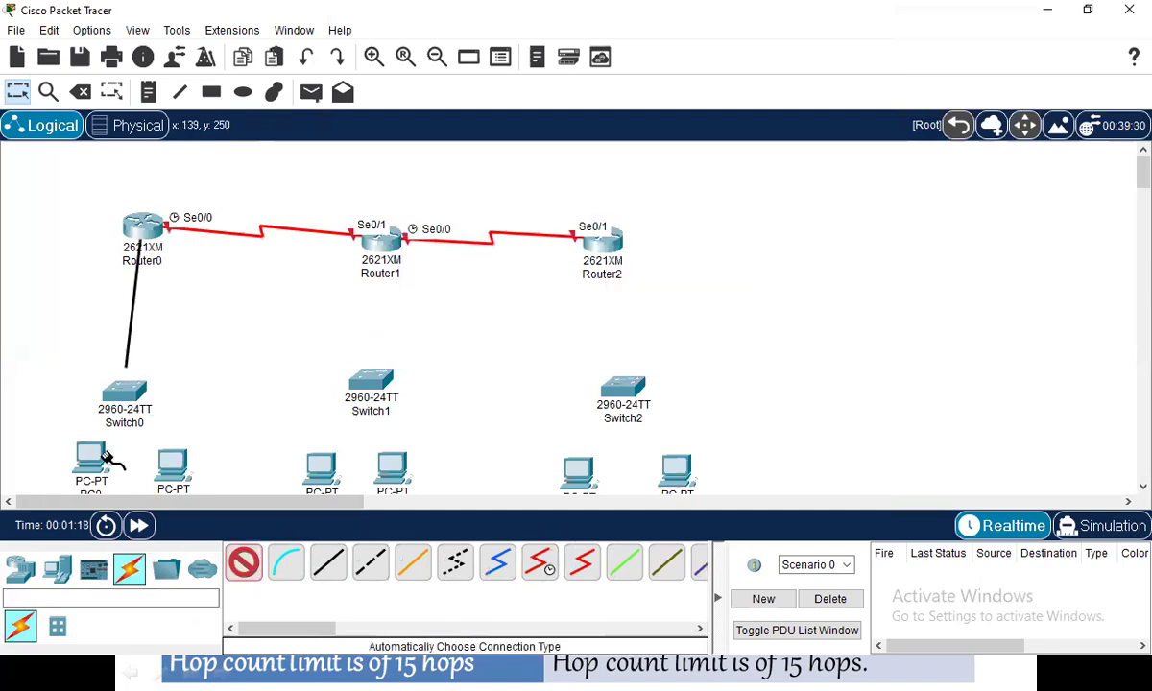
pyautogui.click(123, 389)
pyautogui.click(179, 459)
pyautogui.click(124, 391)
# Step: Link Router1 to Switch1 and Switch1 to PC2 and PC3 with automatically chosen cables
pyautogui.click(383, 247)
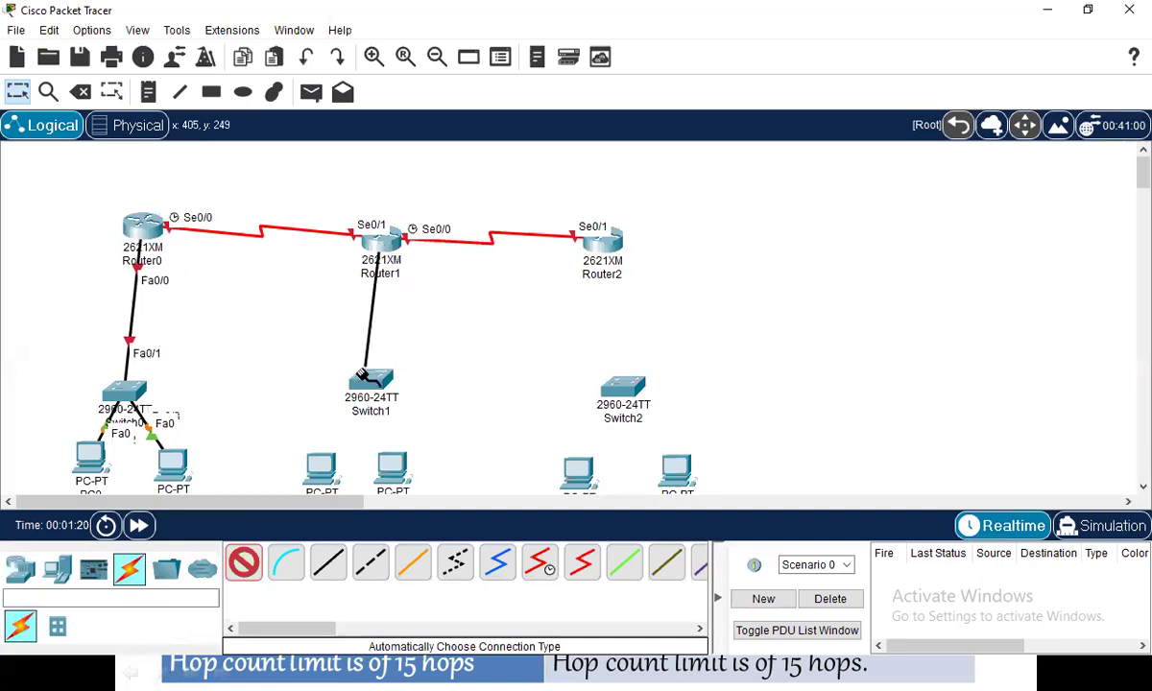
pyautogui.click(370, 384)
pyautogui.click(370, 384)
pyautogui.click(321, 467)
pyautogui.click(371, 382)
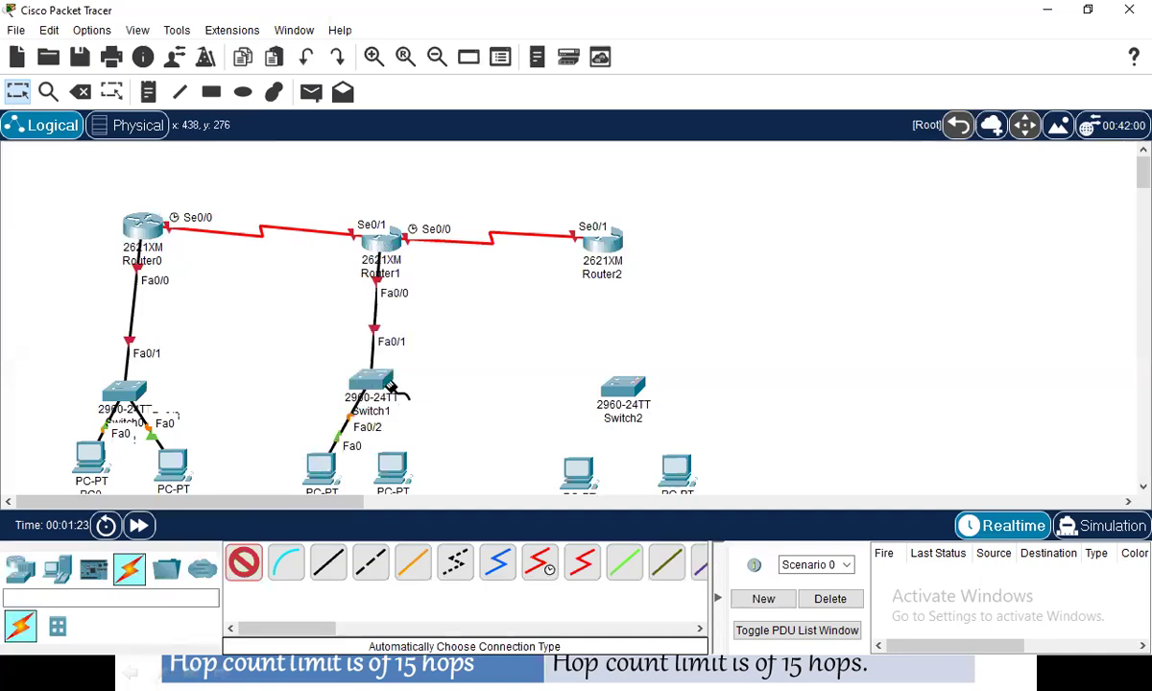
pyautogui.click(392, 468)
# Step: Link Router2 to Switch2 and Switch2 to PC4 and PC5 with automatically chosen cables
pyautogui.click(614, 232)
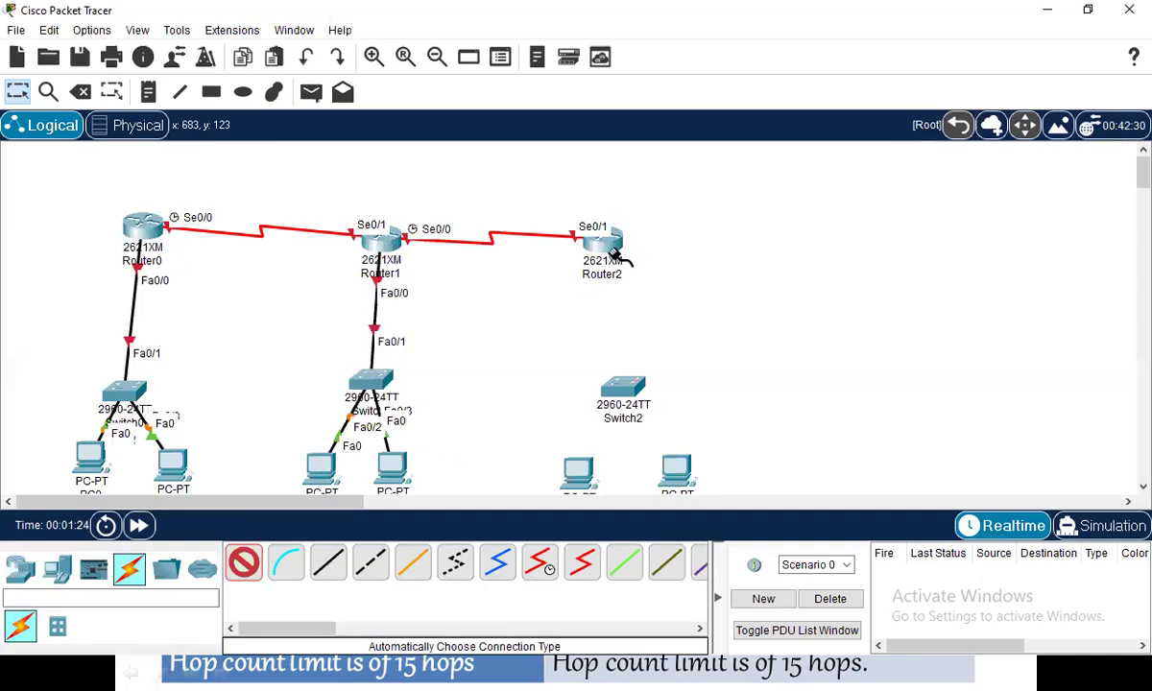
pyautogui.click(620, 389)
pyautogui.click(620, 392)
pyautogui.click(578, 472)
pyautogui.click(622, 388)
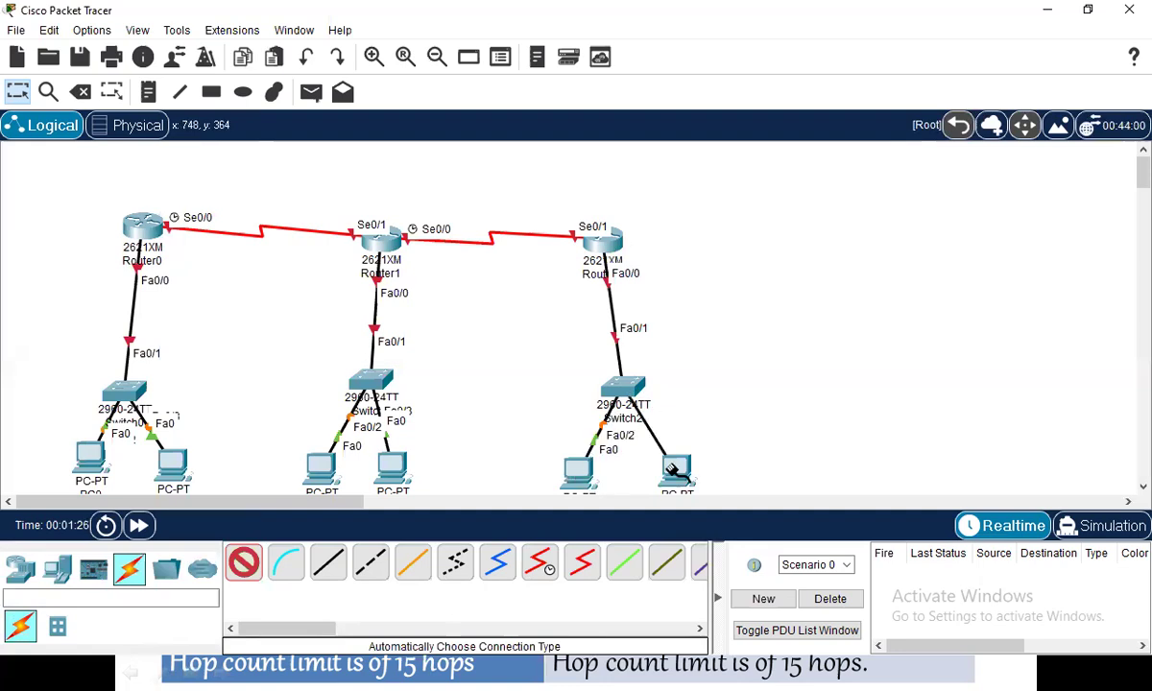
pyautogui.click(676, 468)
# Step: Move the whole topology up in the workspace and adjust the positions of Router1 and Router2
pyautogui.click(17, 91)
pyautogui.moveTo(664, 197); pyautogui.dragTo(29, 526)
pyautogui.moveTo(139, 222); pyautogui.dragTo(129, 181)
pyautogui.moveTo(588, 196); pyautogui.dragTo(590, 180)
pyautogui.moveTo(338, 188); pyautogui.dragTo(328, 179)
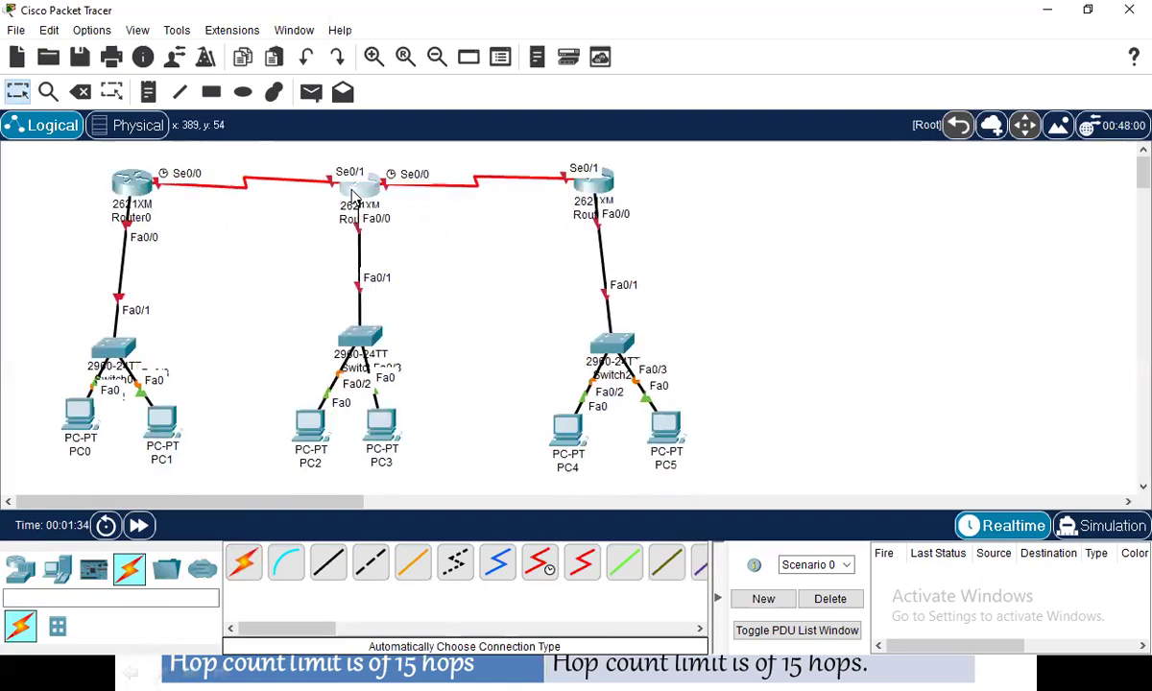
# Step: Move each switch together with its two PCs up, closer to its router
pyautogui.moveTo(447, 282); pyautogui.dragTo(293, 491)
pyautogui.moveTo(291, 399); pyautogui.dragTo(294, 374)
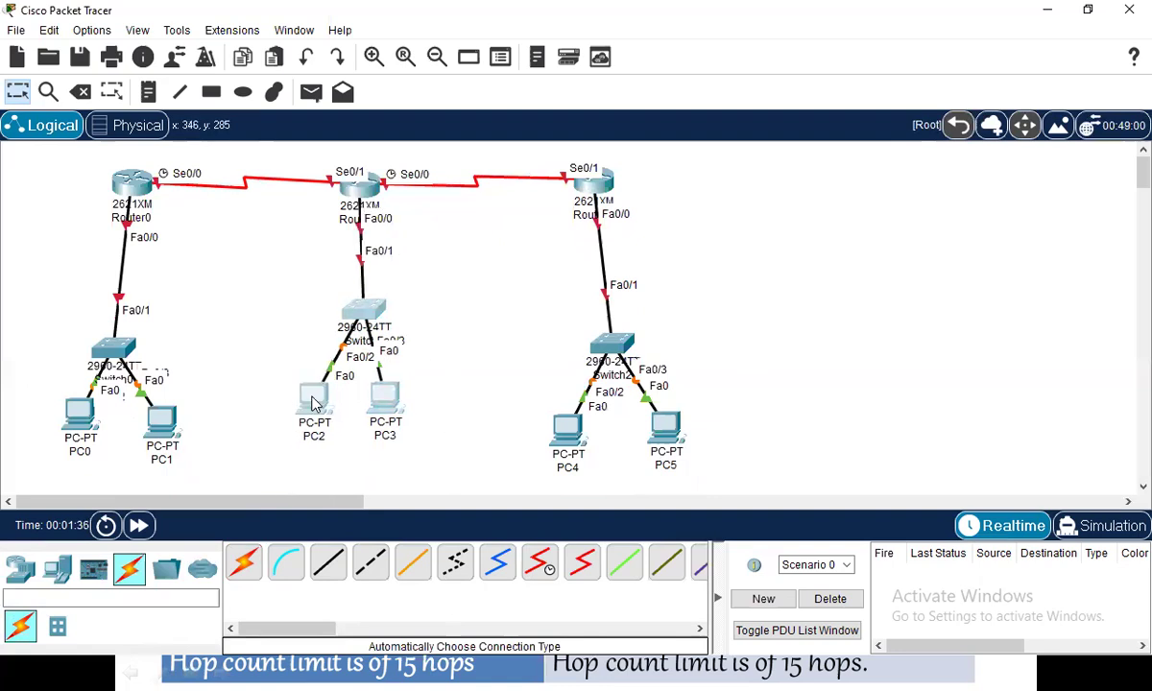
pyautogui.moveTo(189, 302); pyautogui.dragTo(122, 431)
pyautogui.moveTo(692, 245); pyautogui.dragTo(499, 453)
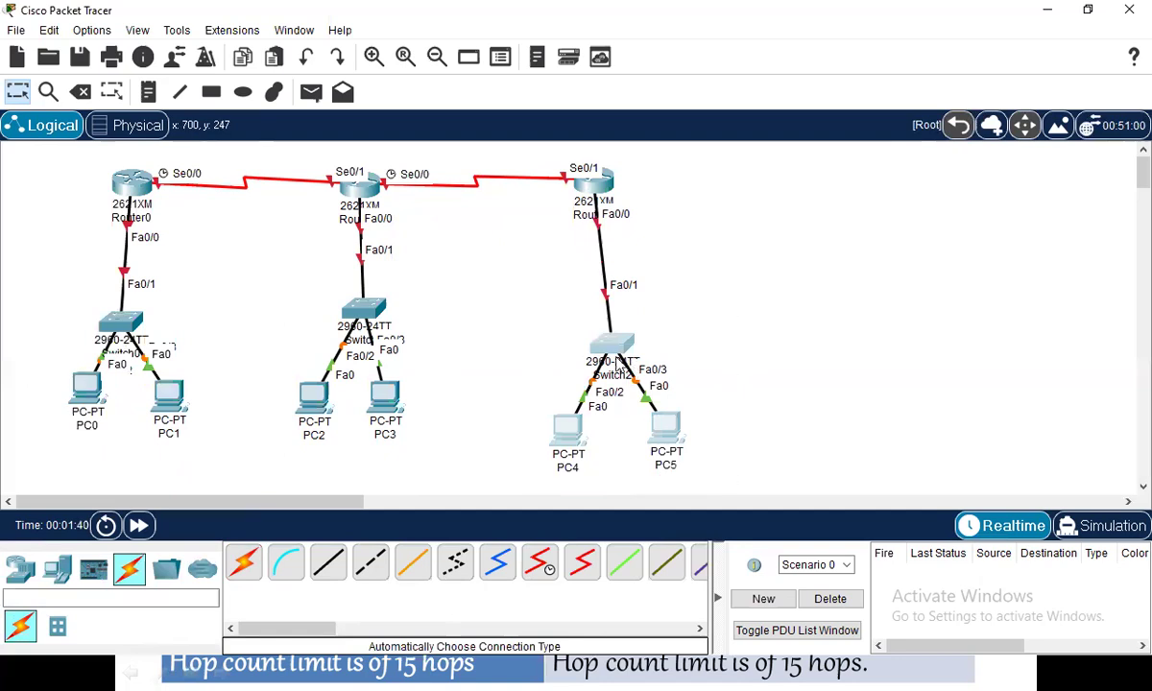
pyautogui.moveTo(611, 347); pyautogui.dragTo(594, 331)
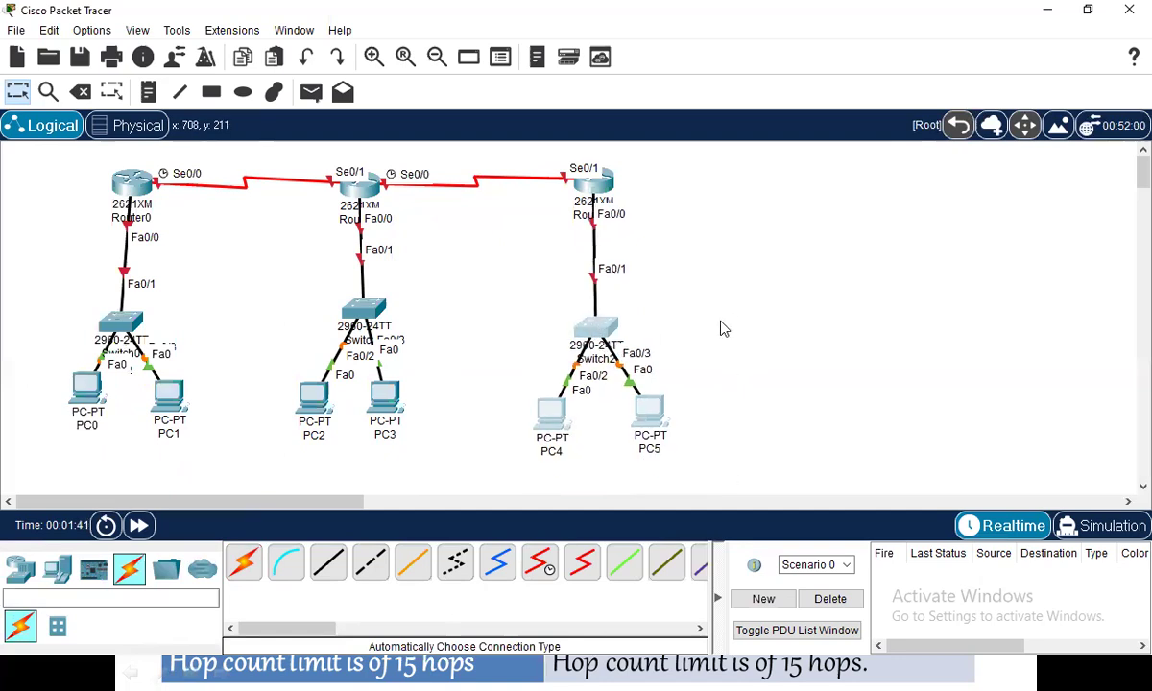
# Step: Add notes for the serial interfaces: 10.0.0.1 at Router0, 10.0.0.2 and 11.0.0.1 at Router1, and 11.0.0.2 at Router2
pyautogui.click(149, 92)
pyautogui.click(140, 153)
pyautogui.write('10.0.0.1')
pyautogui.click(411, 146)
pyautogui.write('11.0.0.1')
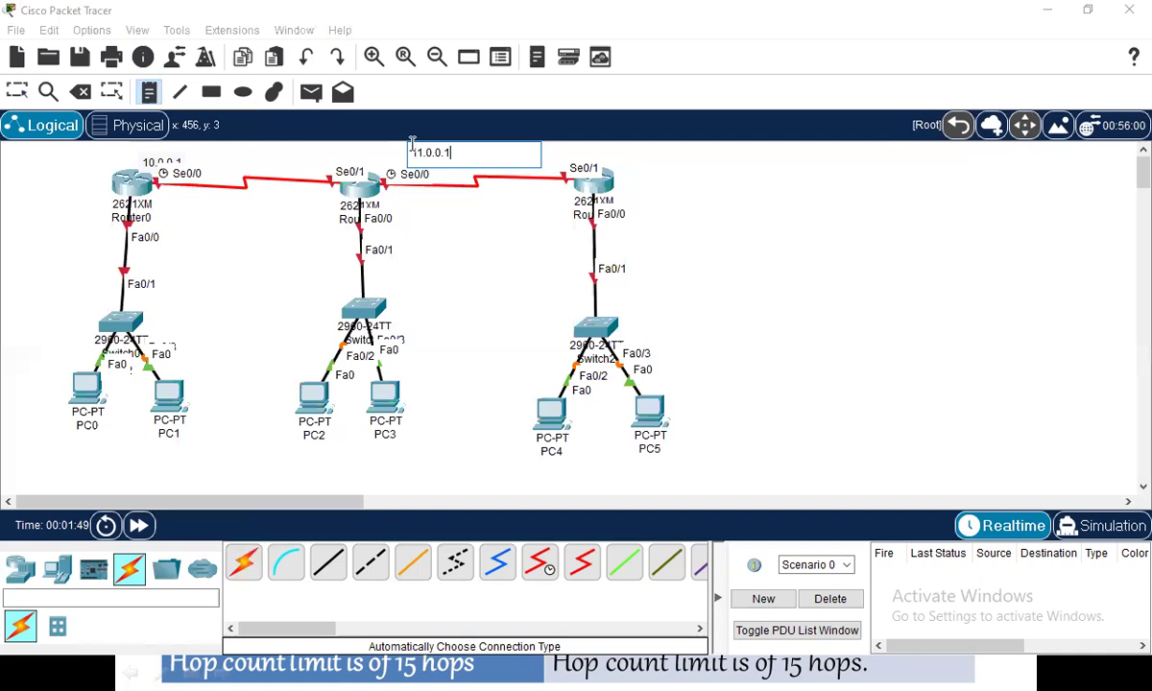
pyautogui.click(309, 149)
pyautogui.write('10.0.0.2')
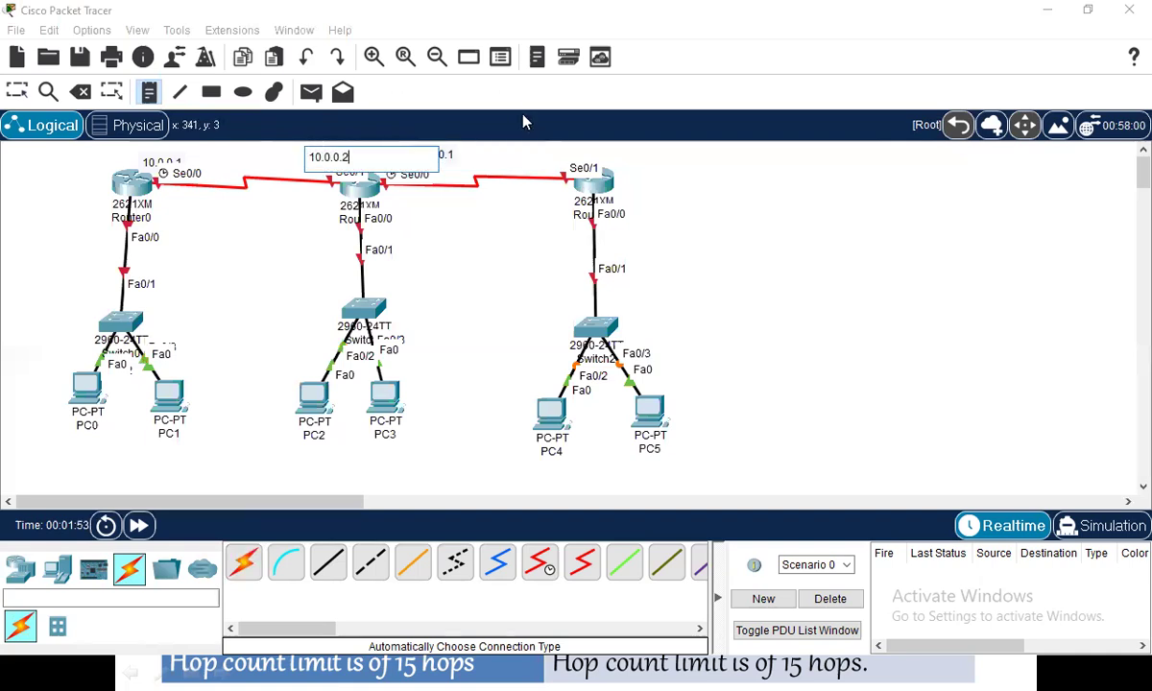
pyautogui.click(533, 157)
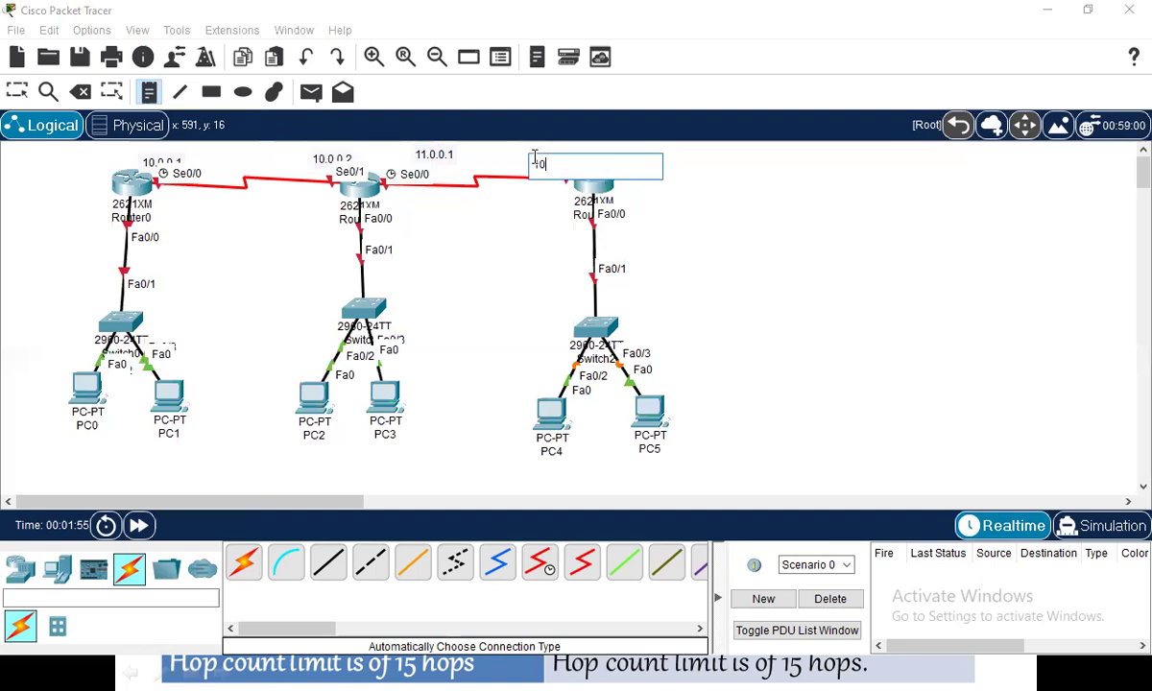
pyautogui.write('11.0.0.2')
# Step: Add notes 192.168.1.1, 192.168.2.1 and 192.168.3.1 beside the LAN links of Router0, Router1 and Router2
pyautogui.click(37, 243)
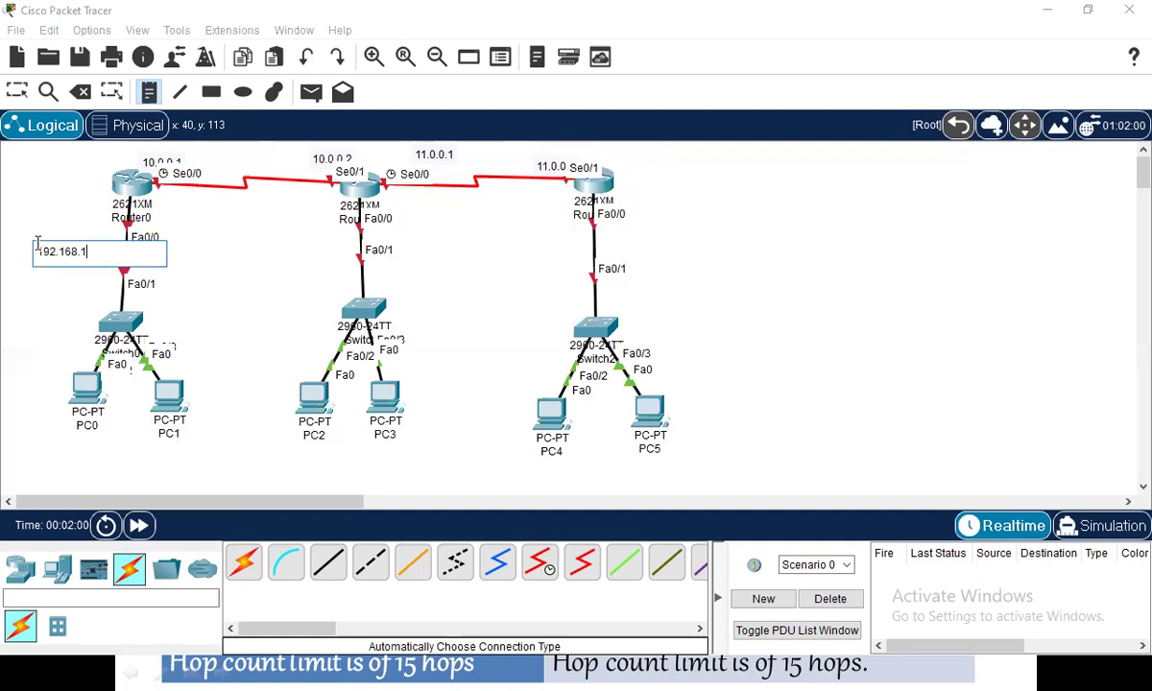
pyautogui.click(294, 246)
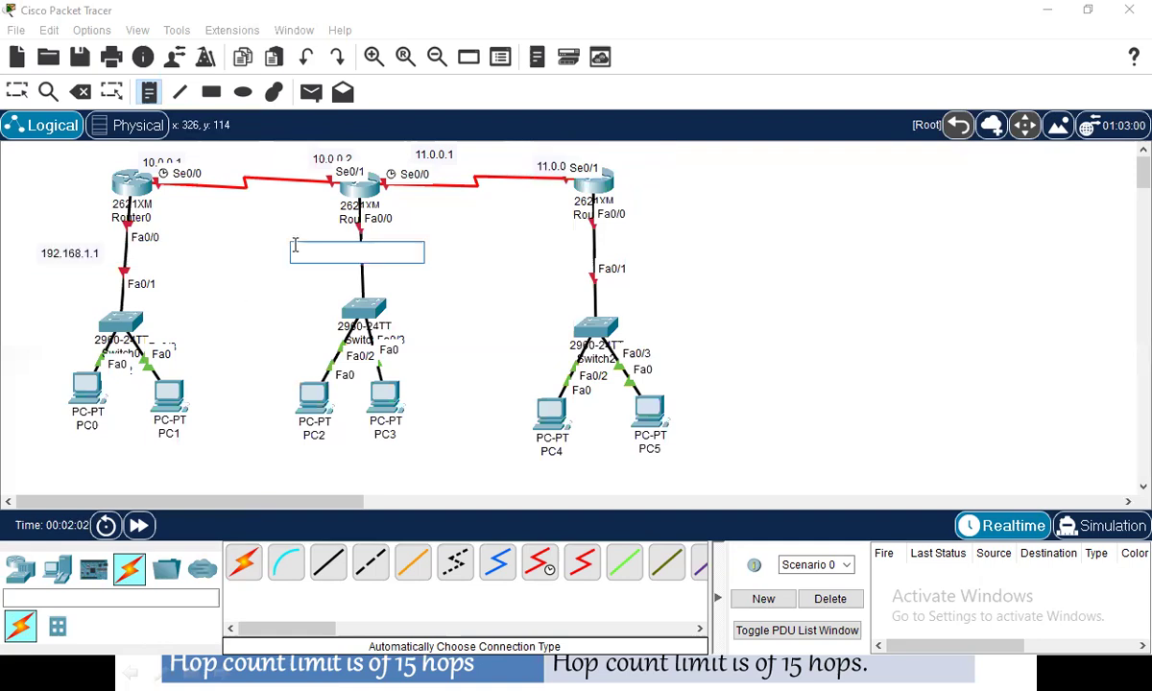
pyautogui.write('192.168.2.1')
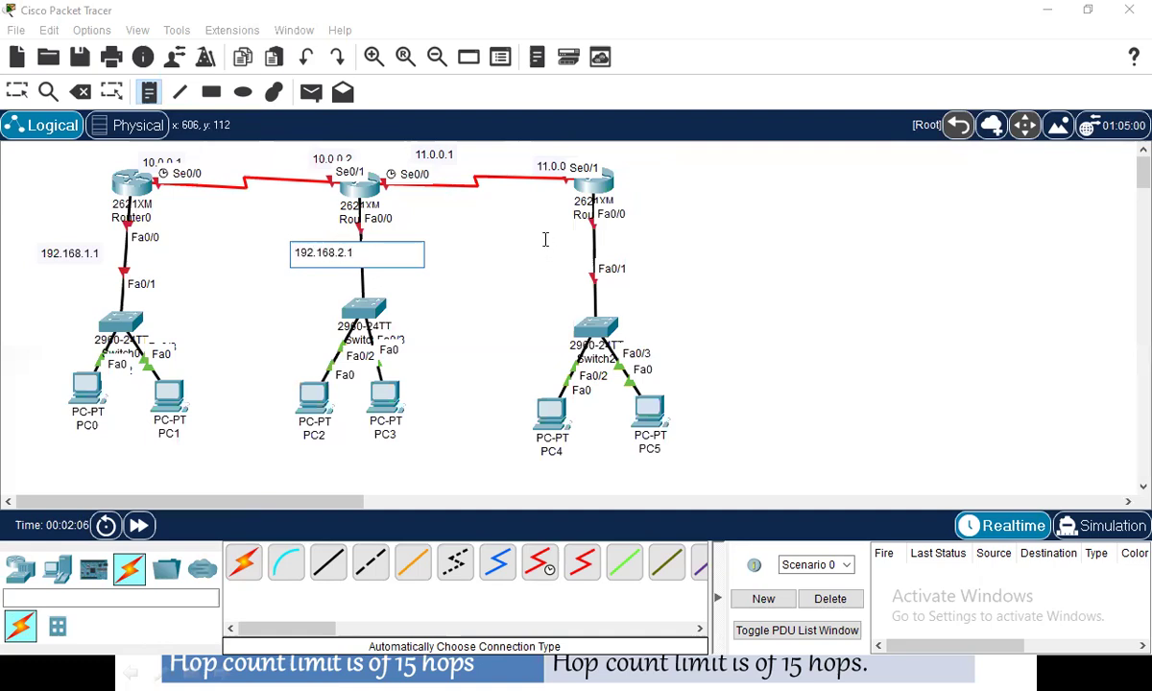
pyautogui.click(544, 241)
pyautogui.write('192.168.3.1')
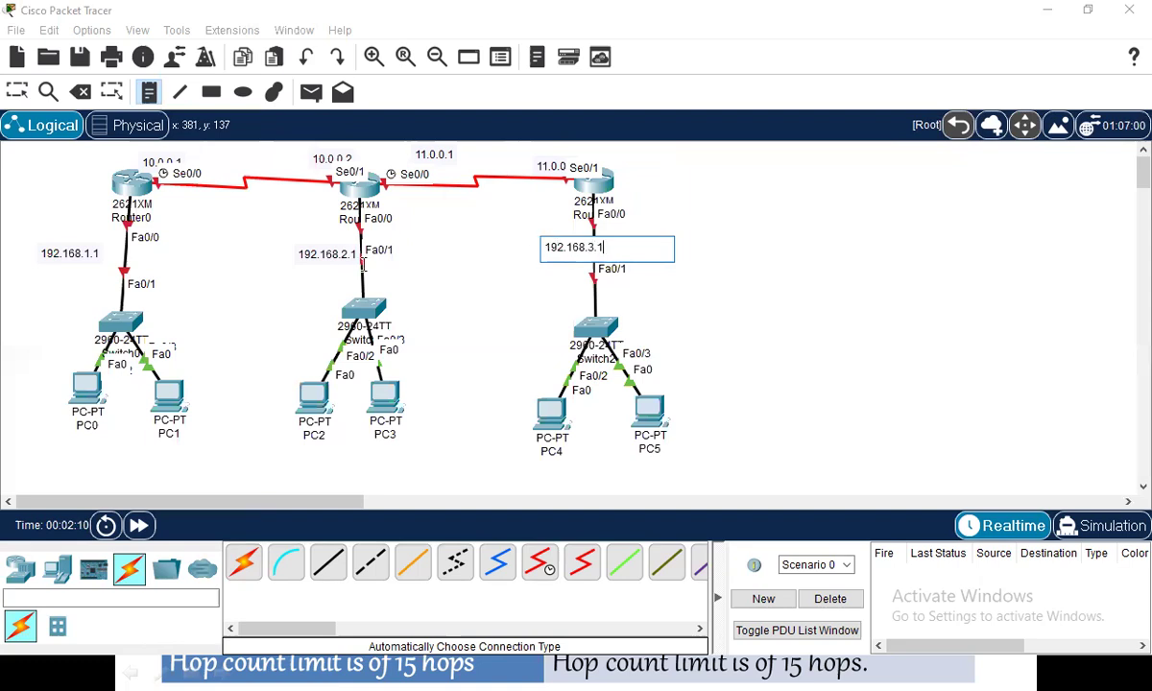
pyautogui.click(16, 91)
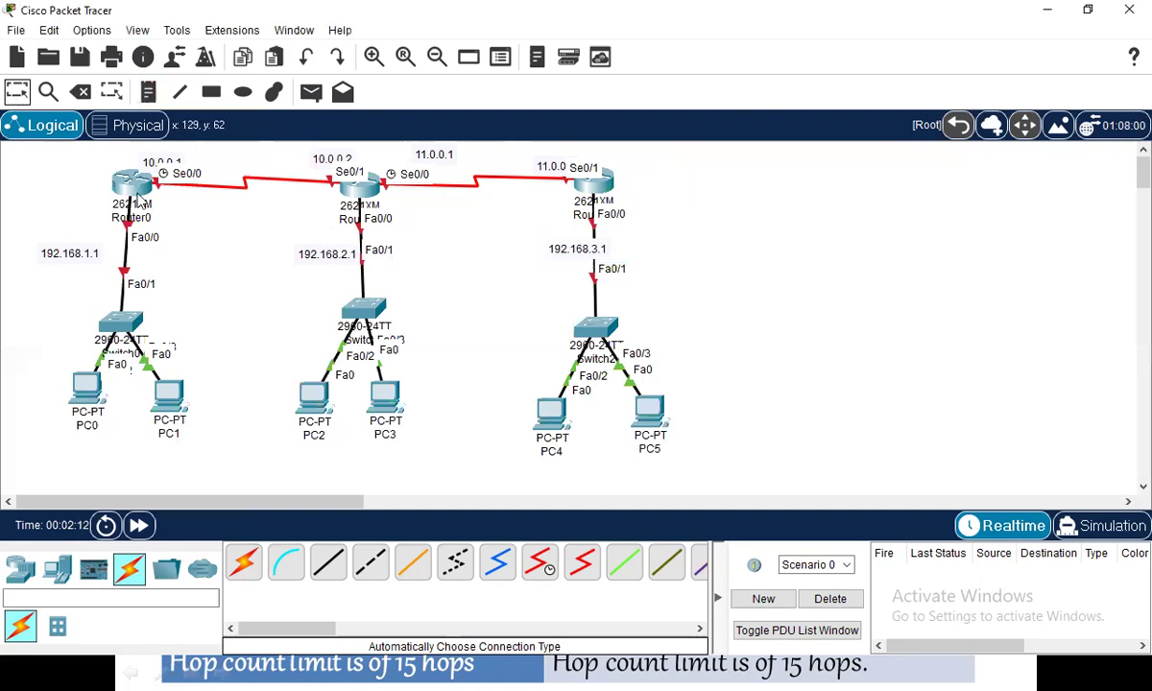
# Step: Open Router0's command line in a widened window, decline the initial configuration dialog and reach the Router> prompt
pyautogui.click(131, 182)
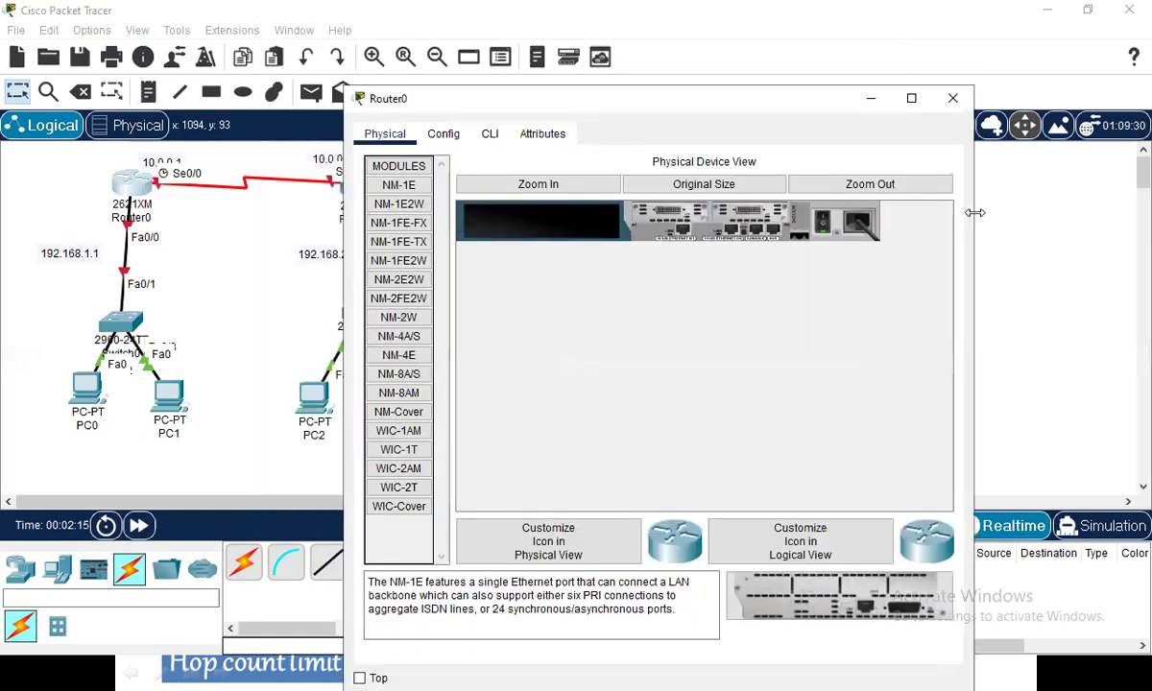
pyautogui.moveTo(974, 212); pyautogui.dragTo(1108, 212)
pyautogui.click(489, 133)
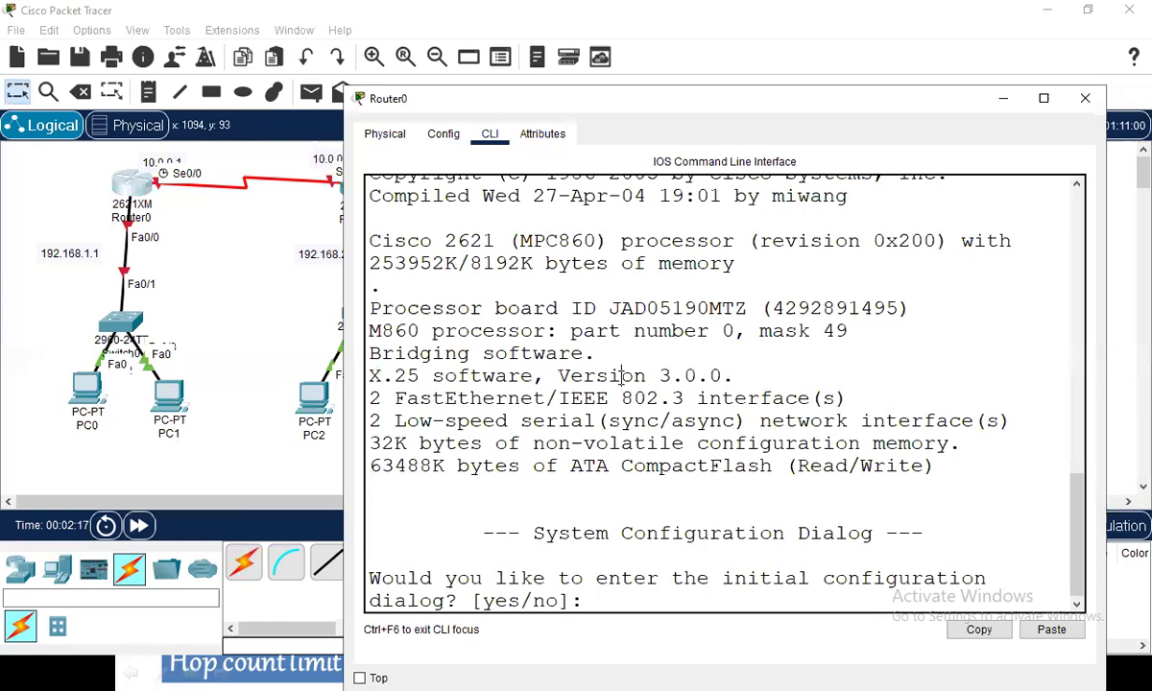
pyautogui.write('n')
pyautogui.press('Return')
pyautogui.press('Return')
pyautogui.press('Return')
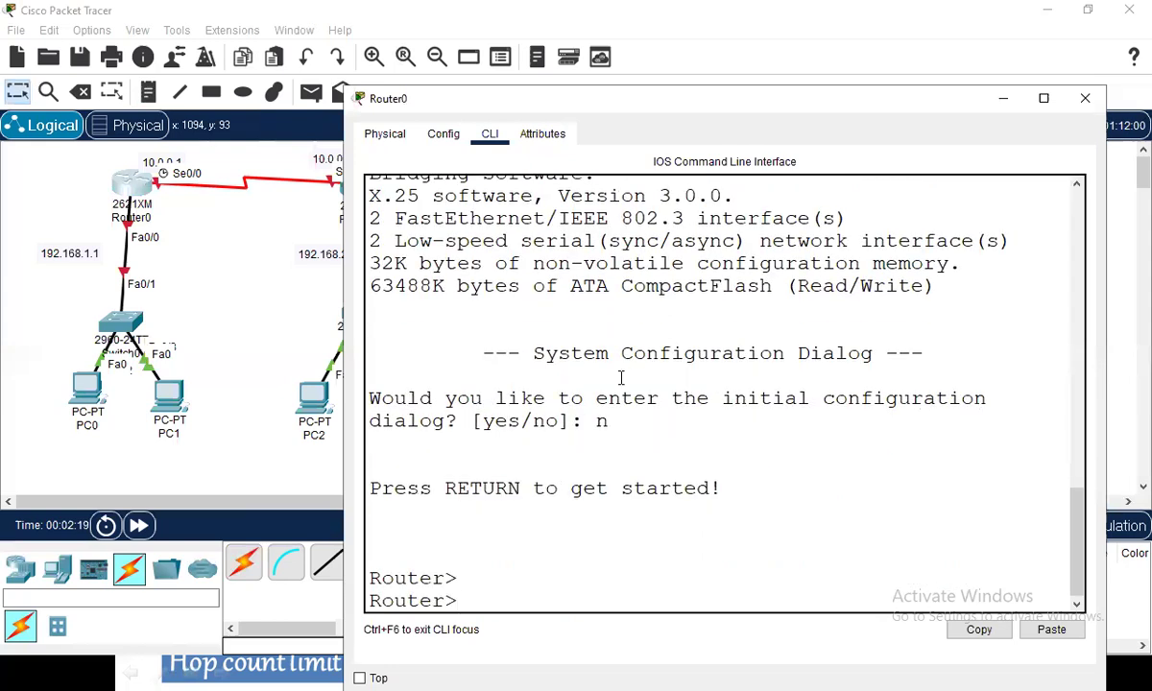
# Step: Enter Router0's global configuration mode and assign 10.0.0.1 with mask 255.0.0.0 to interface s0/0
pyautogui.write('en')
pyautogui.press('Return')
pyautogui.write('conf t')
pyautogui.press('Return')
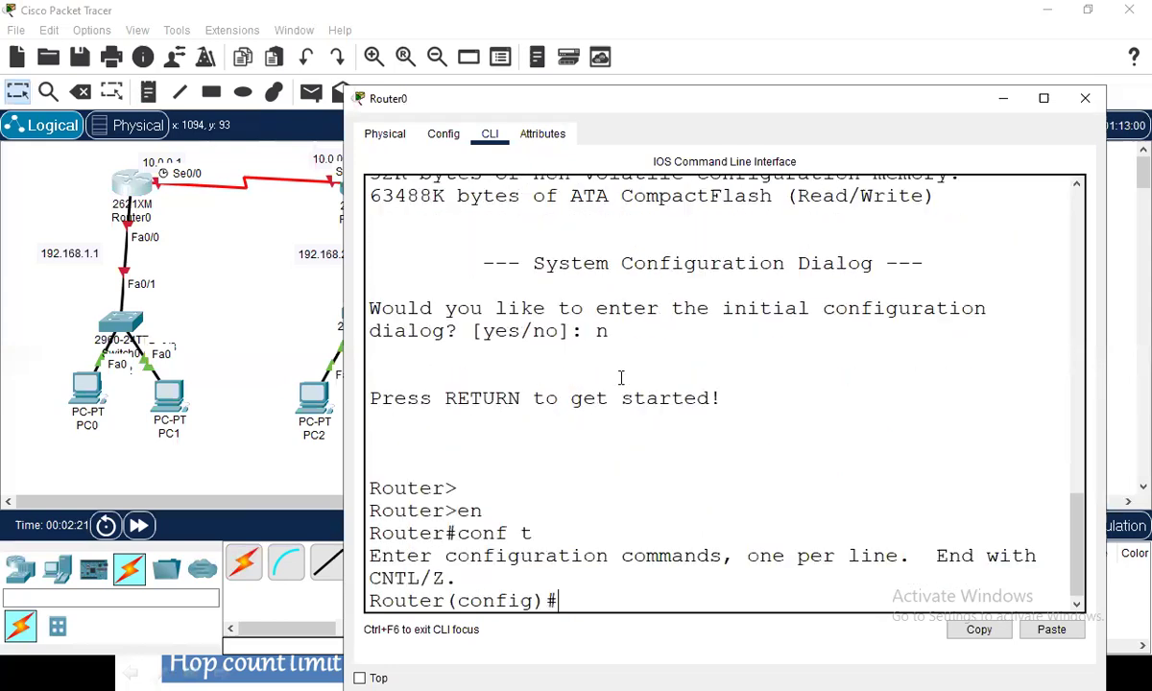
pyautogui.write('int s0/0')
pyautogui.press('Return')
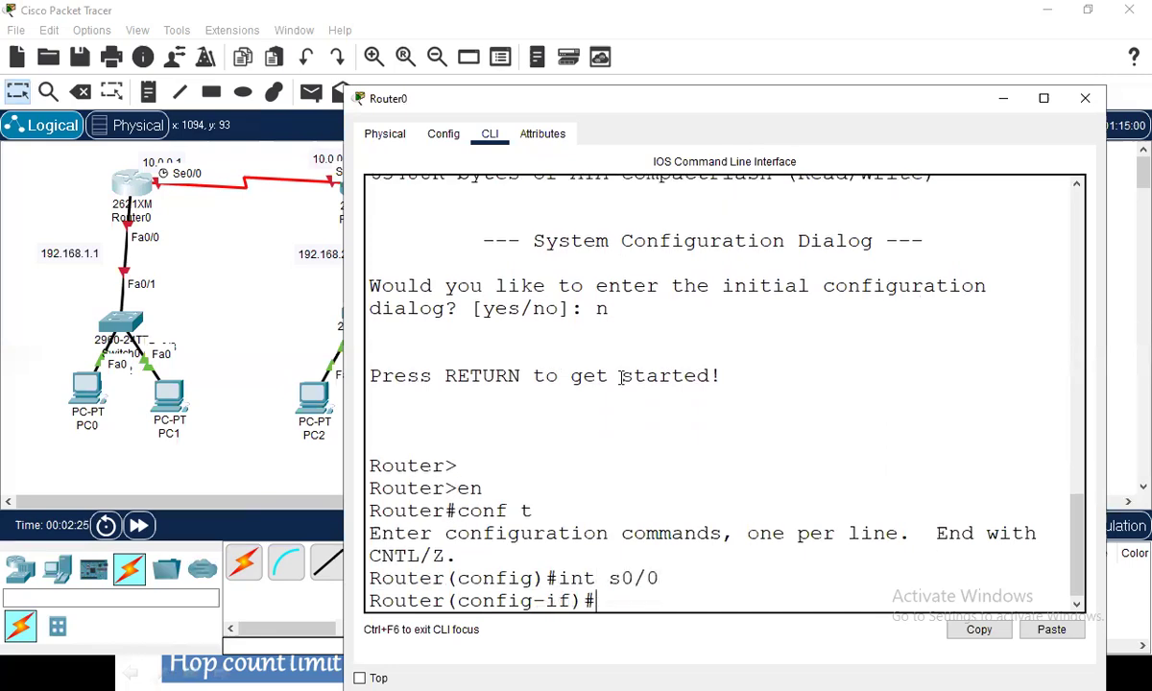
pyautogui.write('ip add 10.')
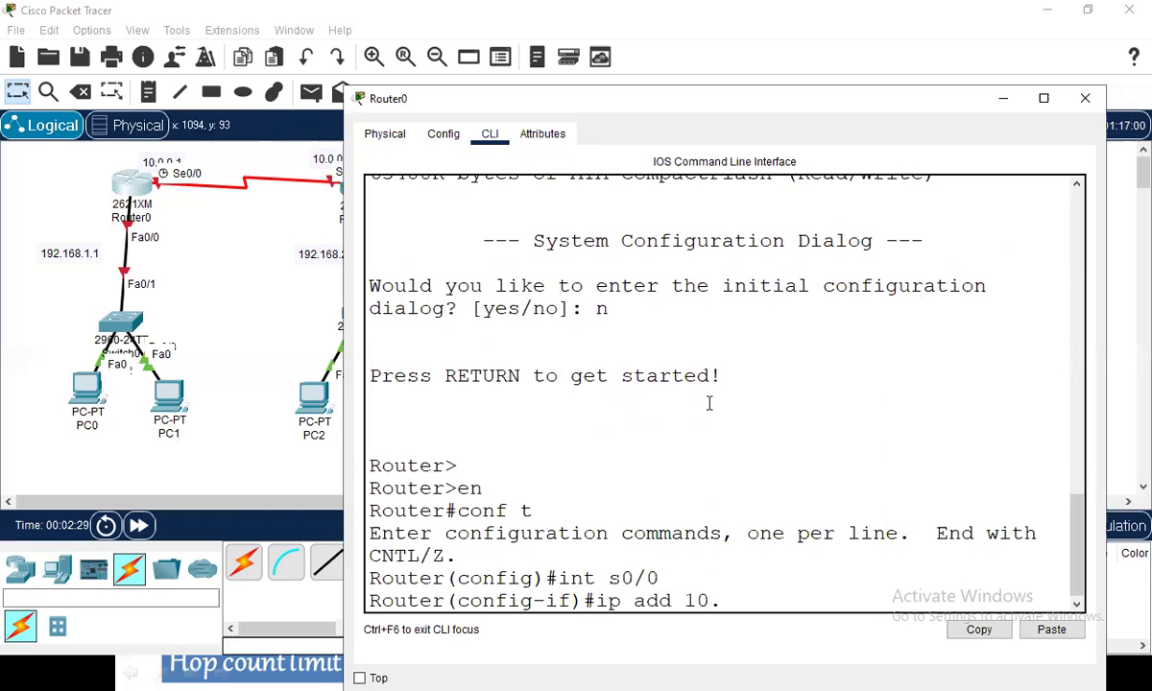
pyautogui.write('0.0.1 255.0.0.0')
pyautogui.press('Return')
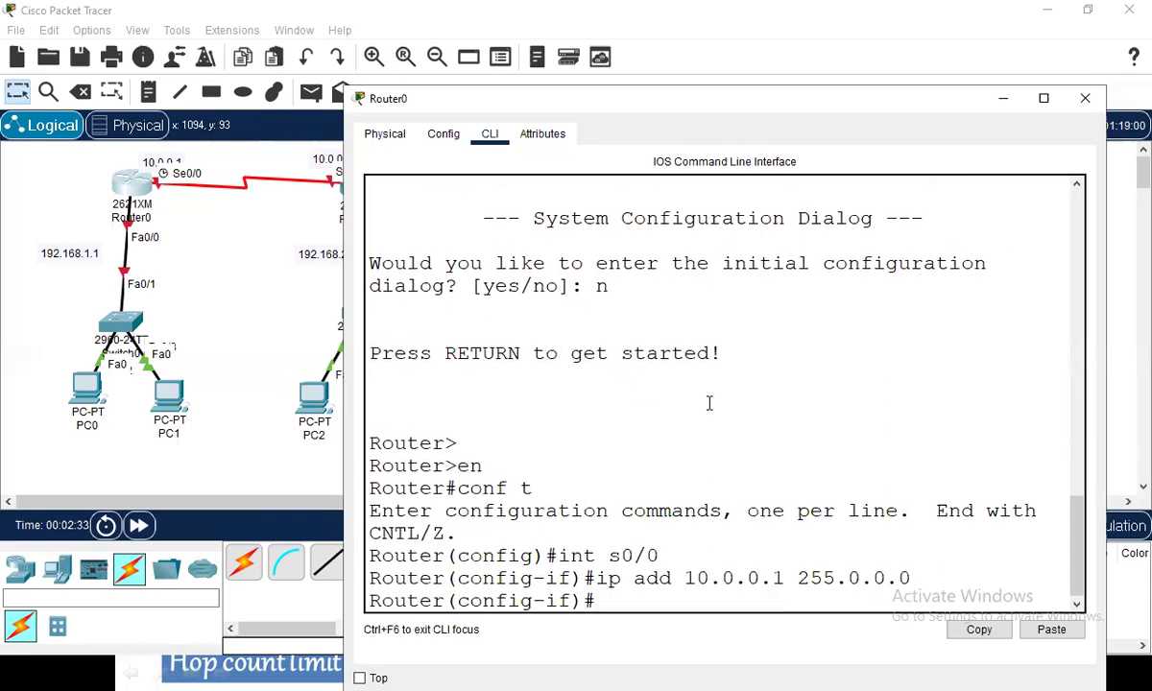
# Step: Set the clock rate of Router0's s0/0 to 64000, then enable the interface and return to global configuration mode
pyautogui.write('cl')
pyautogui.press('Tab')
pyautogui.write('r')
pyautogui.press('Tab')
pyautogui.write('6400')
pyautogui.press('Return')
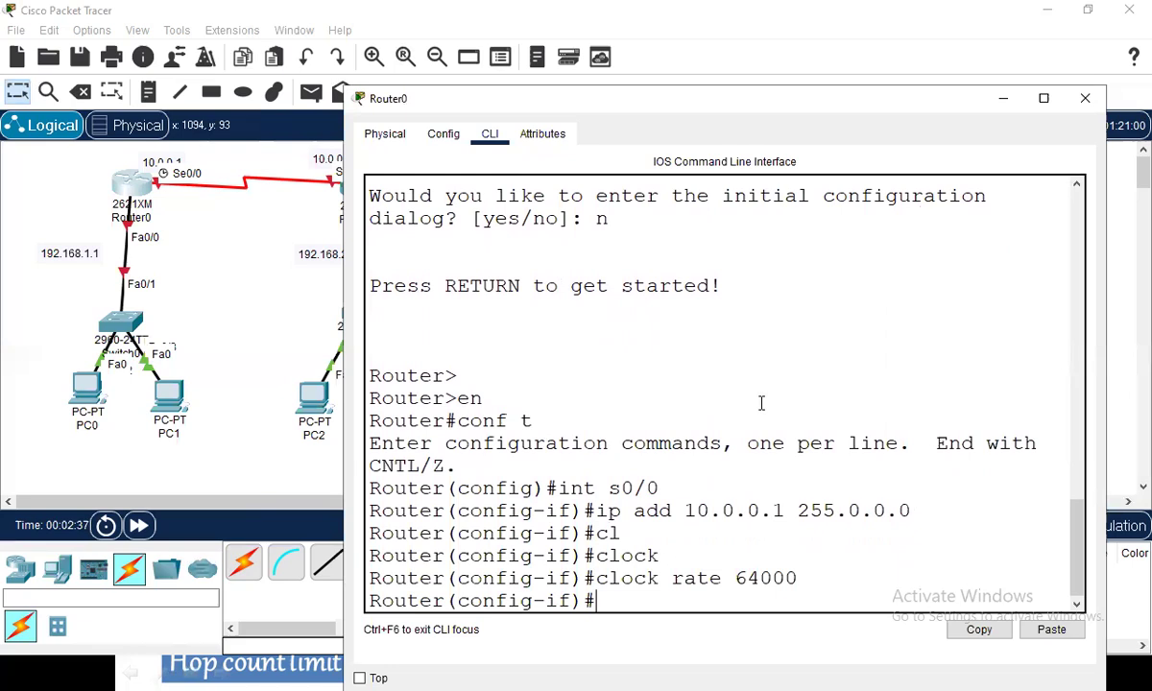
pyautogui.write('no shut')
pyautogui.press('Return')
pyautogui.write('exit')
pyautogui.press('Return')
# Step: Assign IP address 192.168.1.1 with mask 255.255.255.0 to Router0's interface f0/0
pyautogui.write('int f0/0')
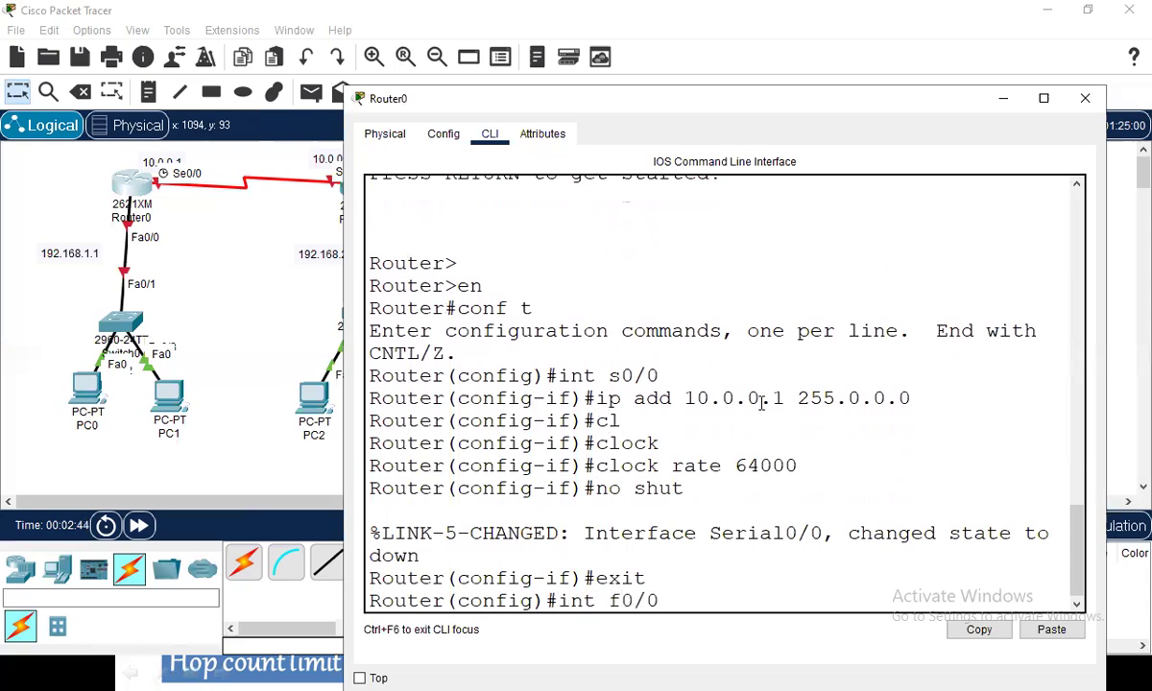
pyautogui.press('Return')
pyautogui.write('ip a')
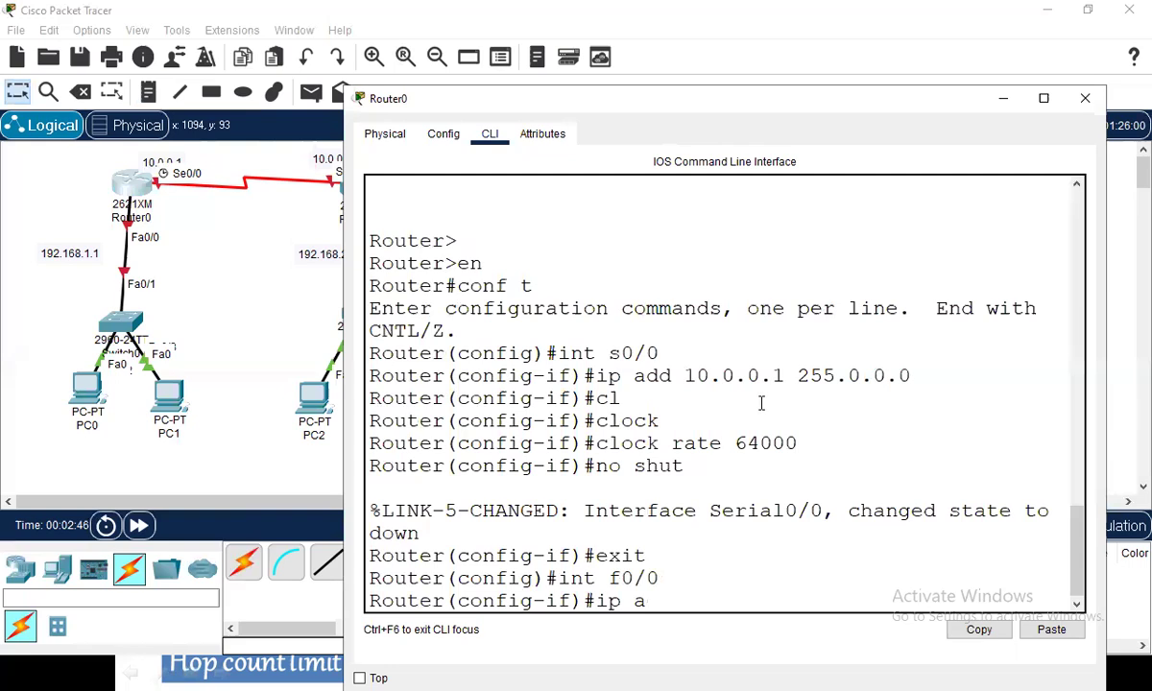
pyautogui.write('dd 192.168.1.1')
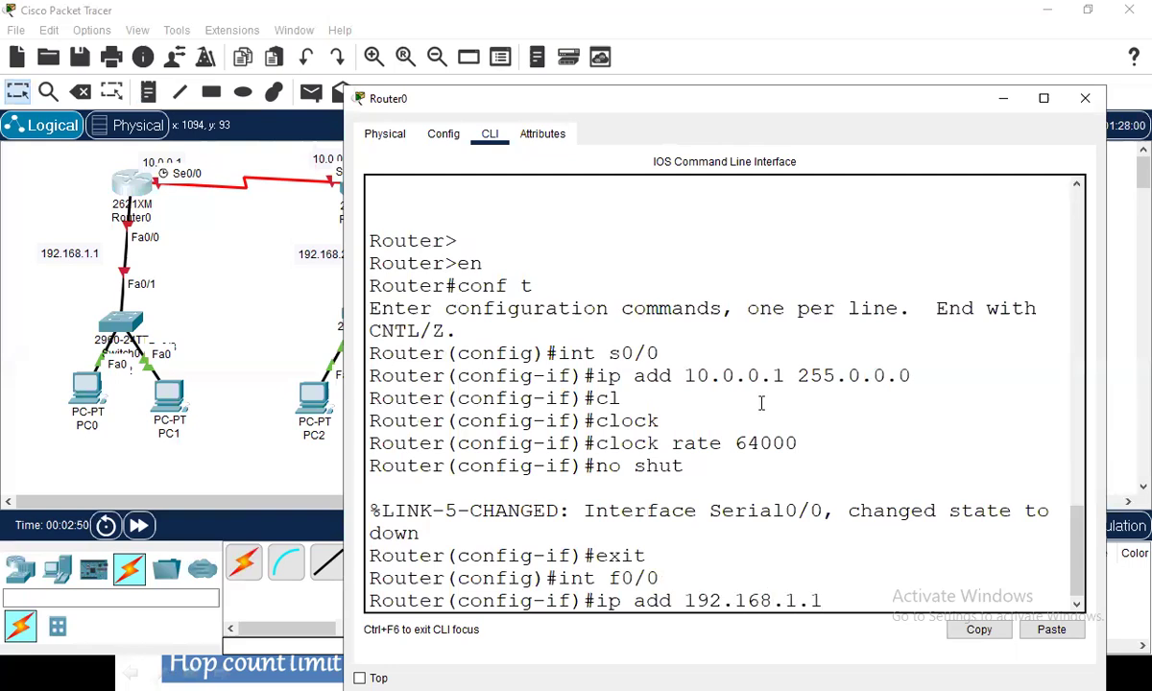
pyautogui.write(' 255.255.255.0')
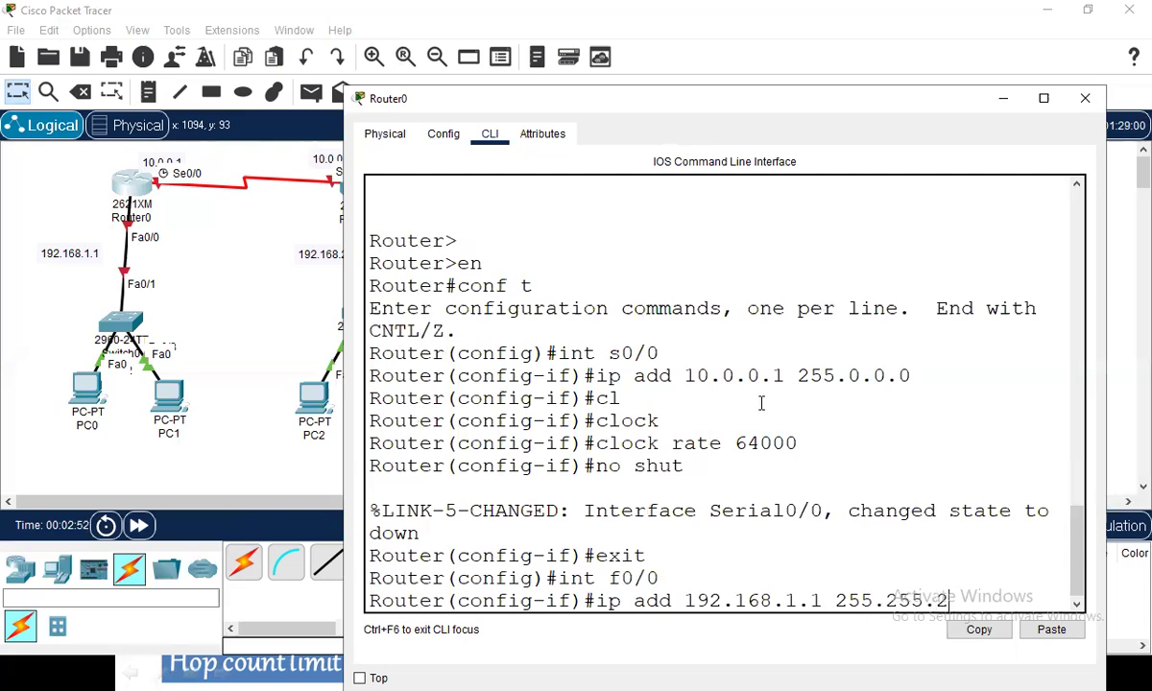
pyautogui.press('Return')
# Step: Enable Router0's f0/0 with no shut and return to global configuration mode
pyautogui.write('no shut')
pyautogui.press('Return')
pyautogui.press('Return')
pyautogui.press('Return')
pyautogui.write('exit')
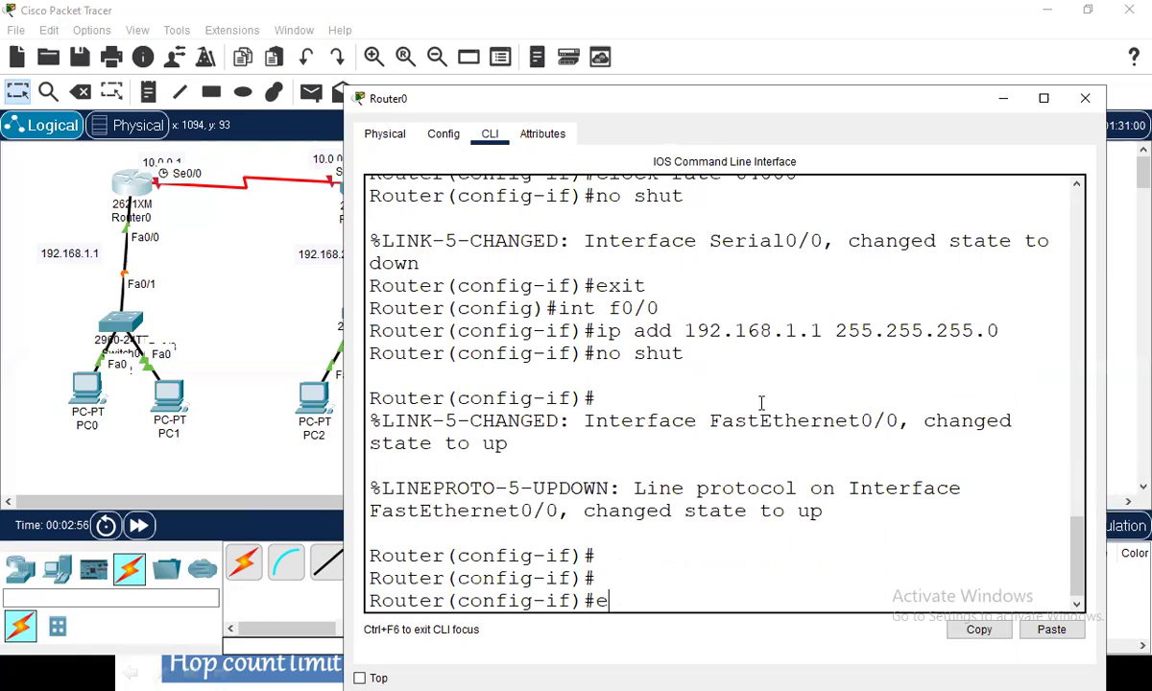
pyautogui.press('Return')
pyautogui.press('Return')
pyautogui.press('Return')
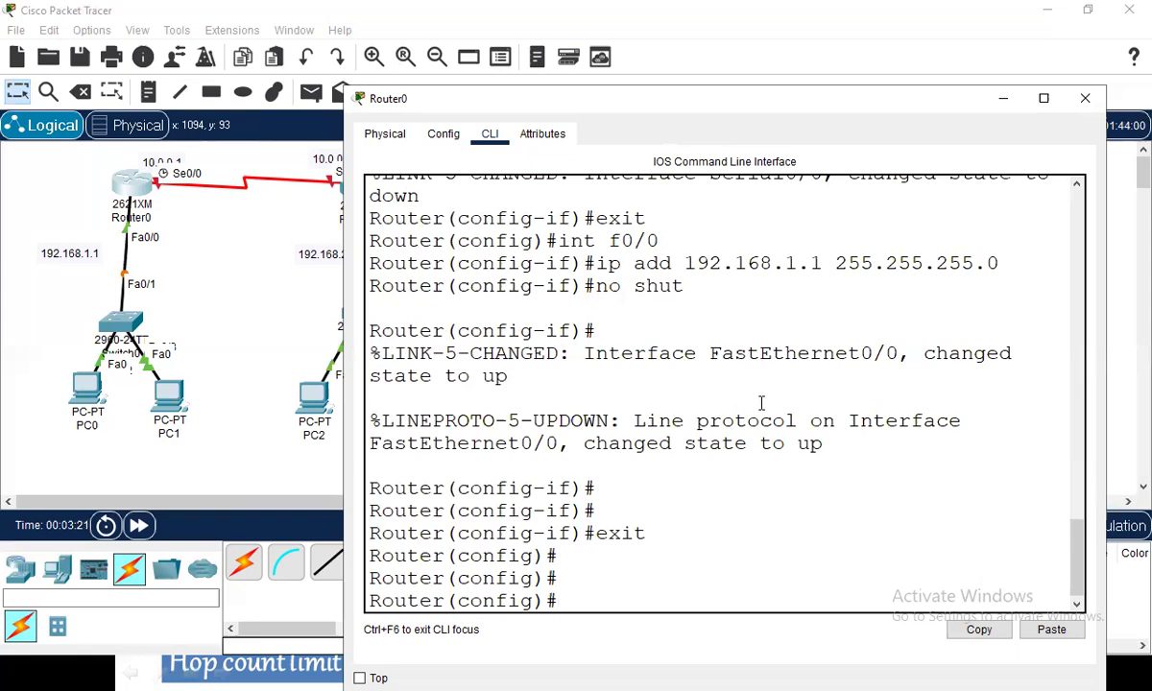
# Step: Enable RIP on Router0 and enter its router configuration mode
pyautogui.write('o')
pyautogui.press('Tab')
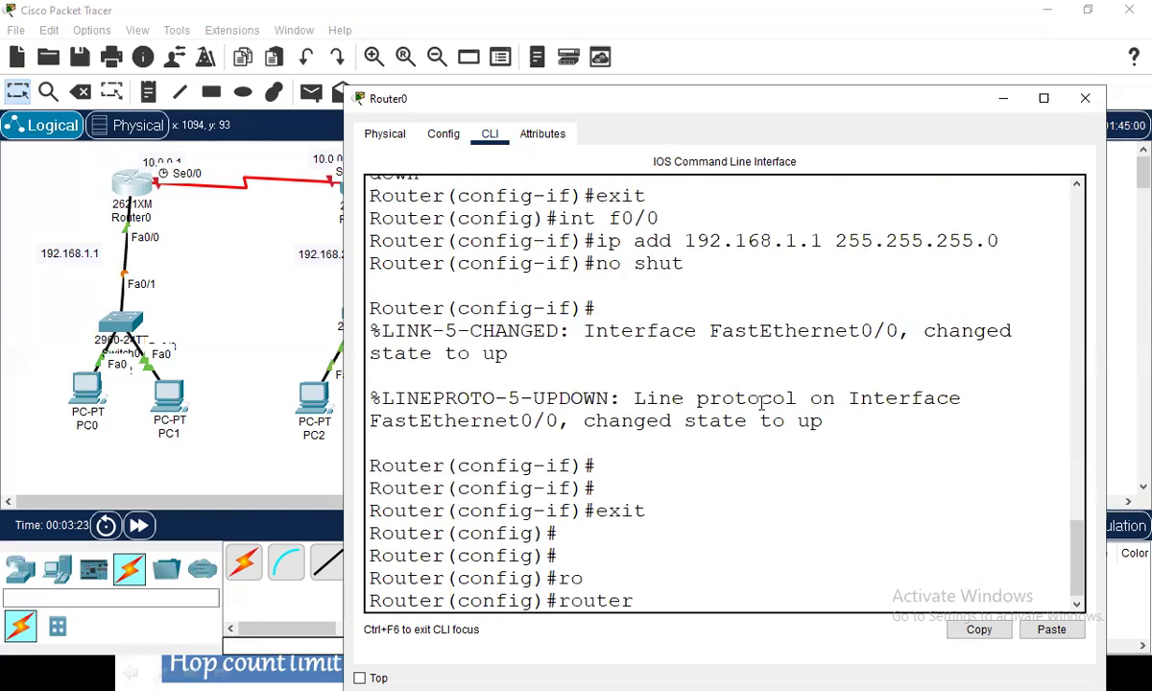
pyautogui.write('ri')
pyautogui.press('Tab')
pyautogui.press('Return')
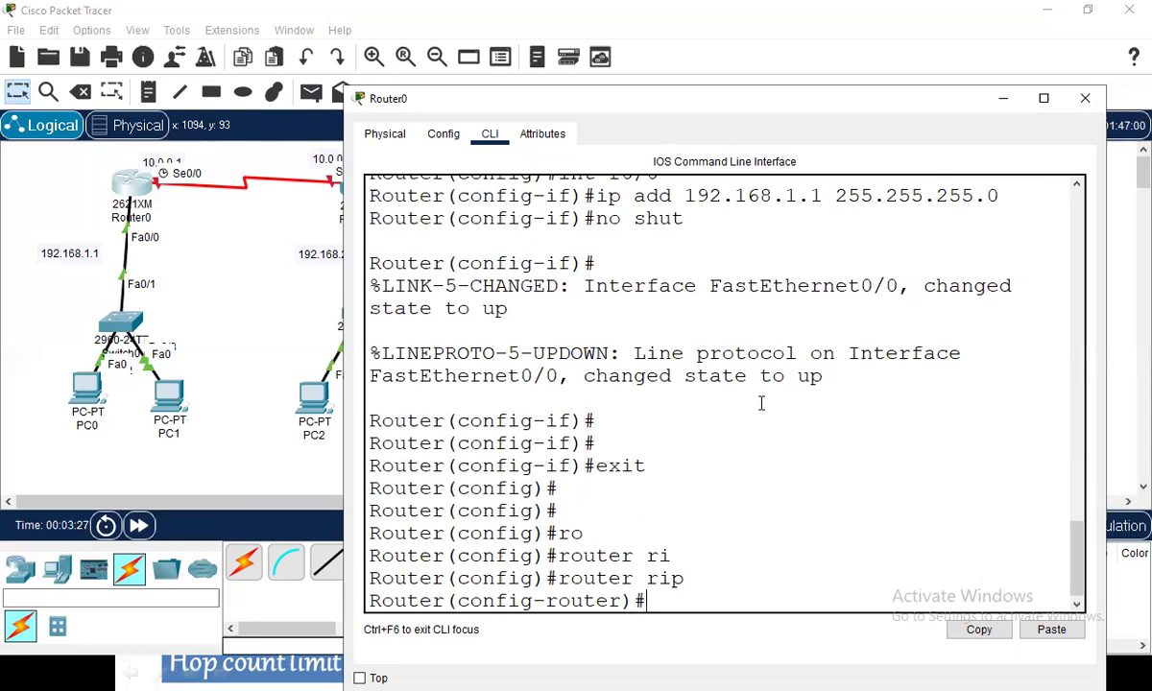
# Step: Add networks 10.0.0.0 and 192.168.1.0 to Router0's RIP configuration
pyautogui.write('net')
pyautogui.press('Tab')
pyautogui.write('10.0')
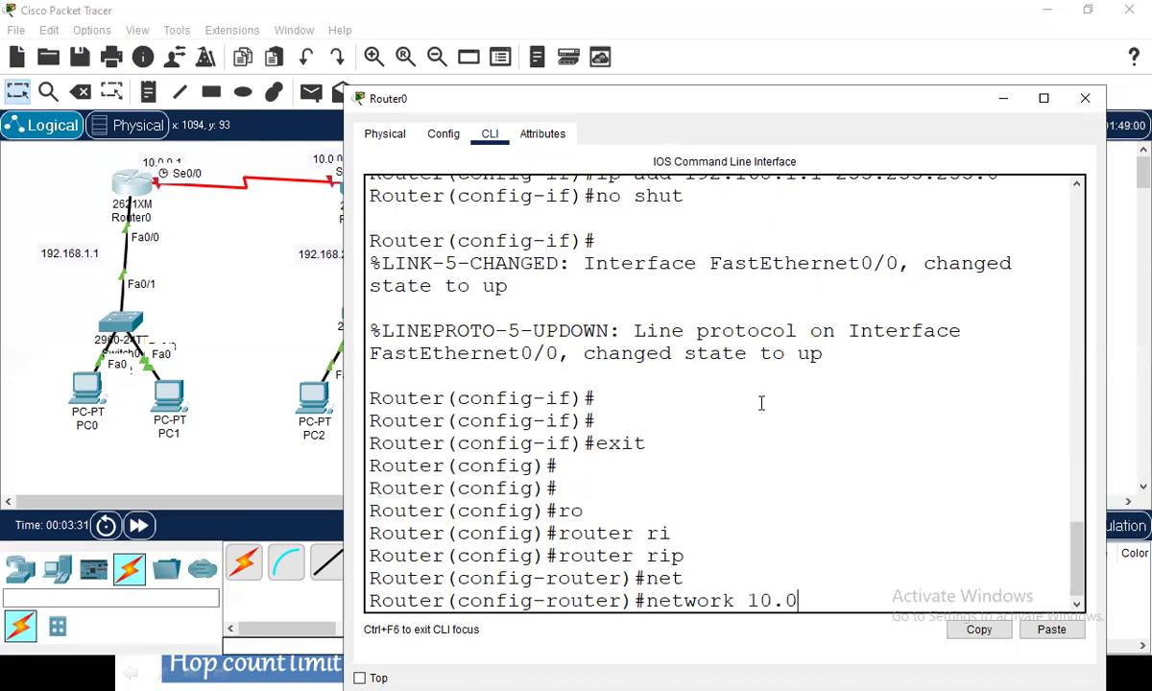
pyautogui.write('.0.0')
pyautogui.press('Return')
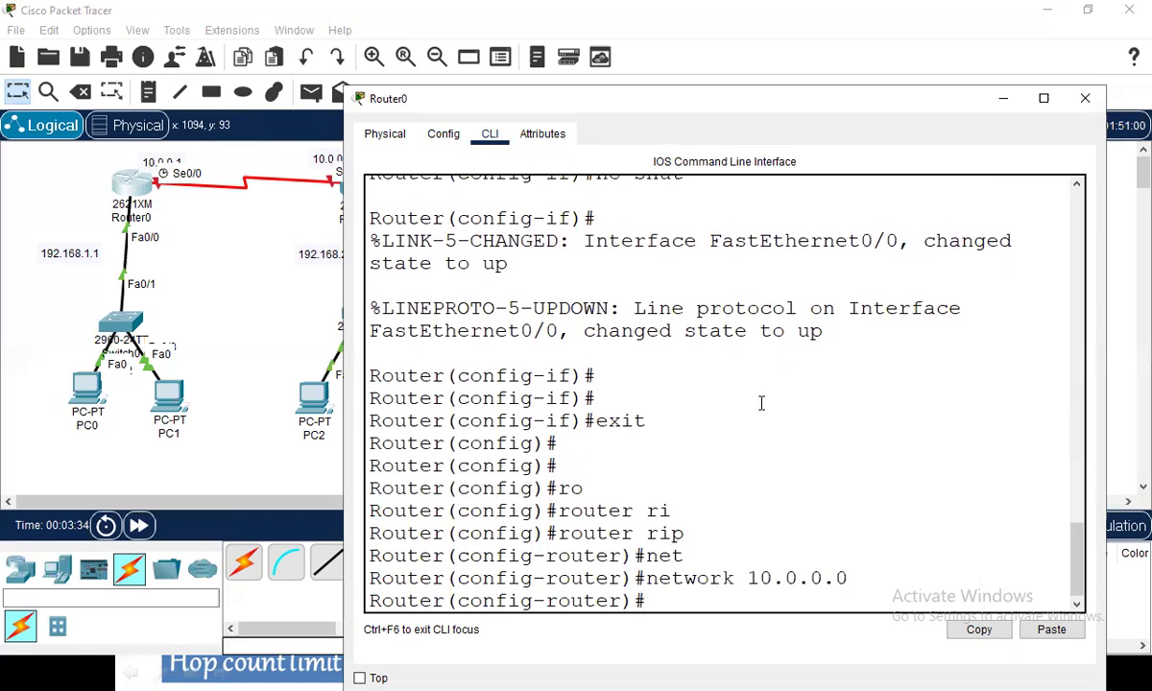
pyautogui.write('net')
pyautogui.press('Tab')
pyautogui.write('192.168.1.0')
pyautogui.press('Return')
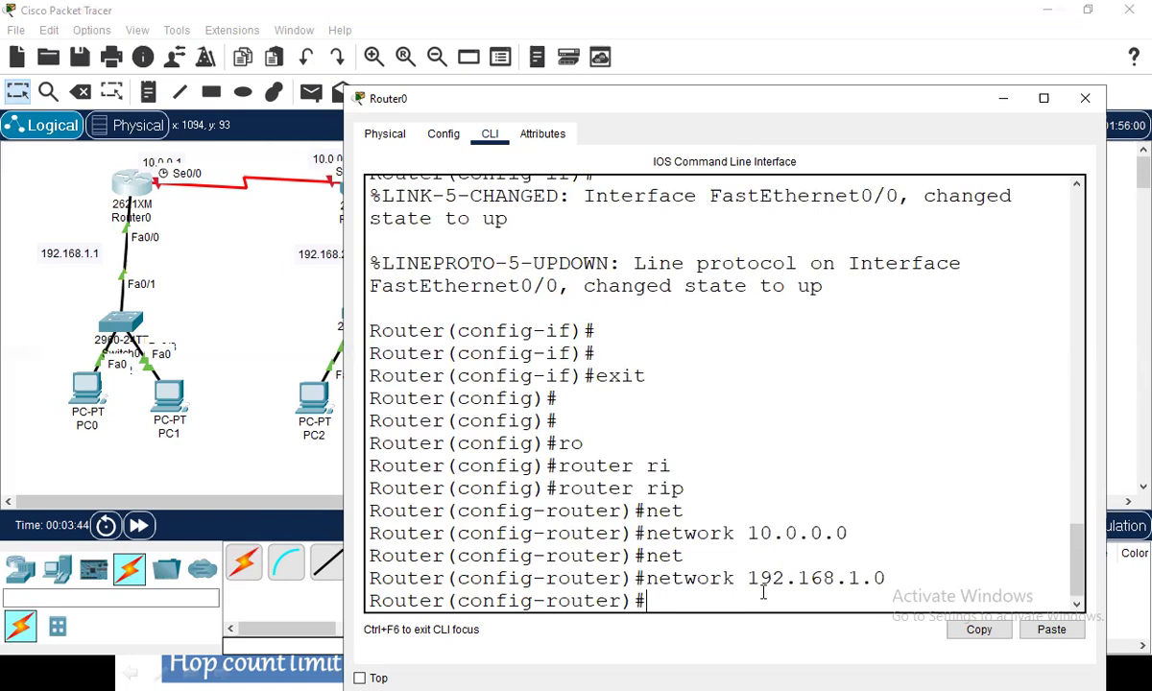
# Step: Close Router0, open Router1's command line in a widened window and decline the initial configuration dialog to reach the Router> prompt
pyautogui.click(1099, 100)
pyautogui.moveTo(313, 502); pyautogui.dragTo(365, 502)
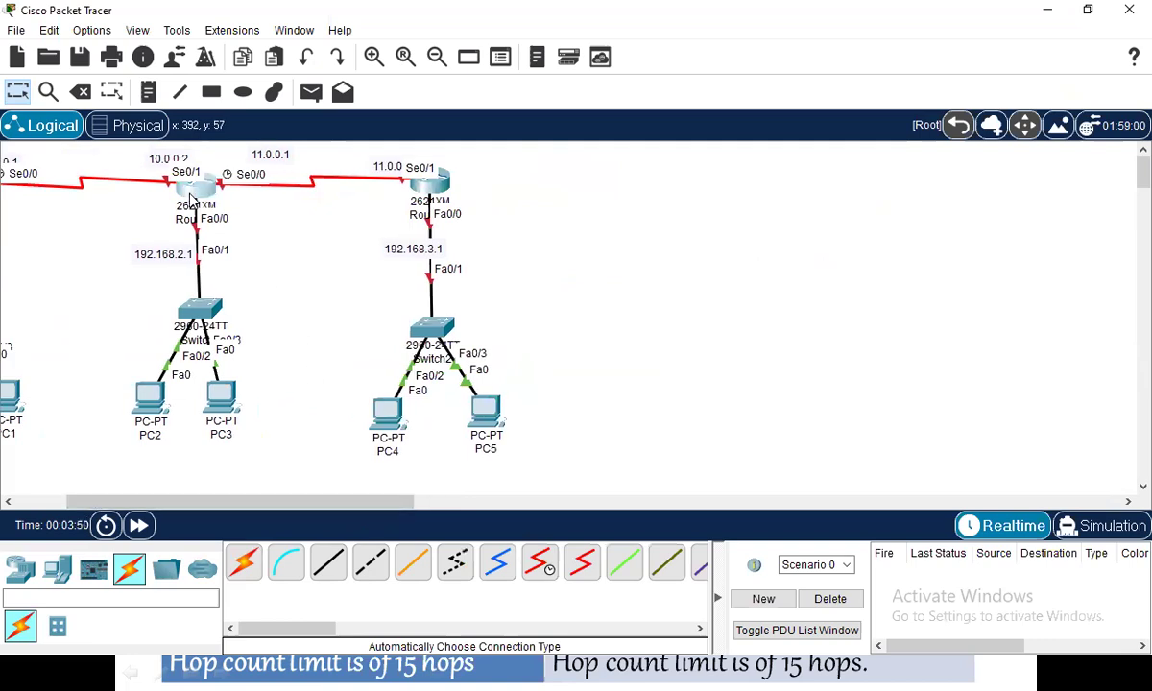
pyautogui.click(429, 182)
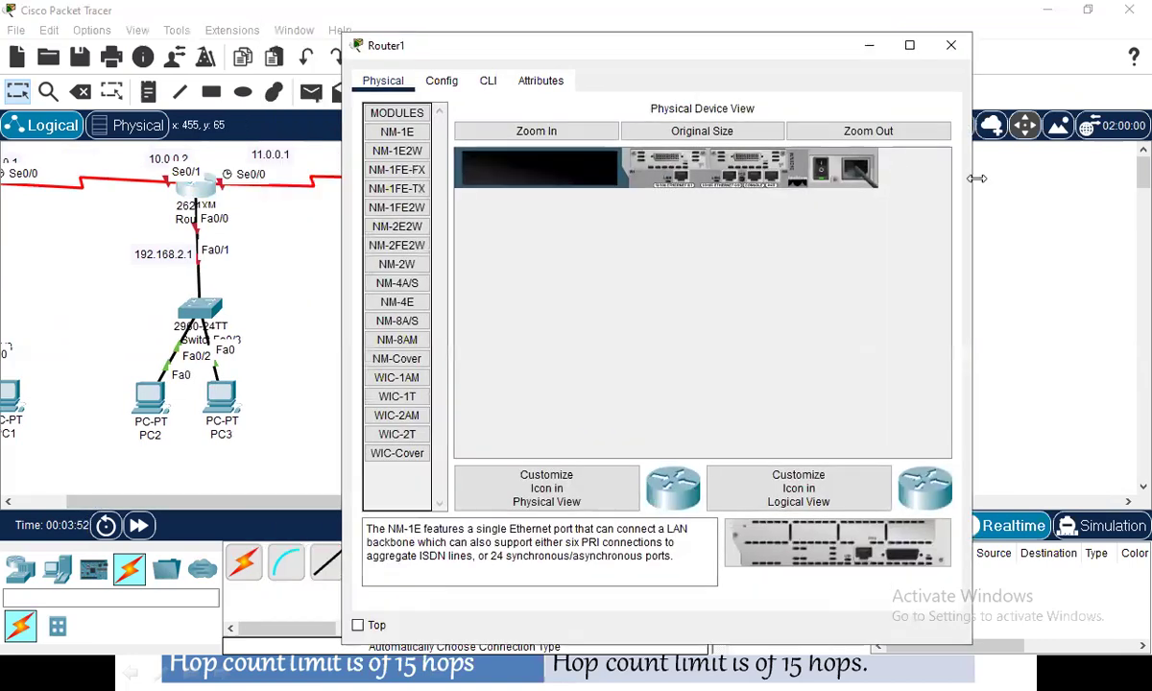
pyautogui.moveTo(976, 179); pyautogui.dragTo(1133, 178)
pyautogui.click(488, 81)
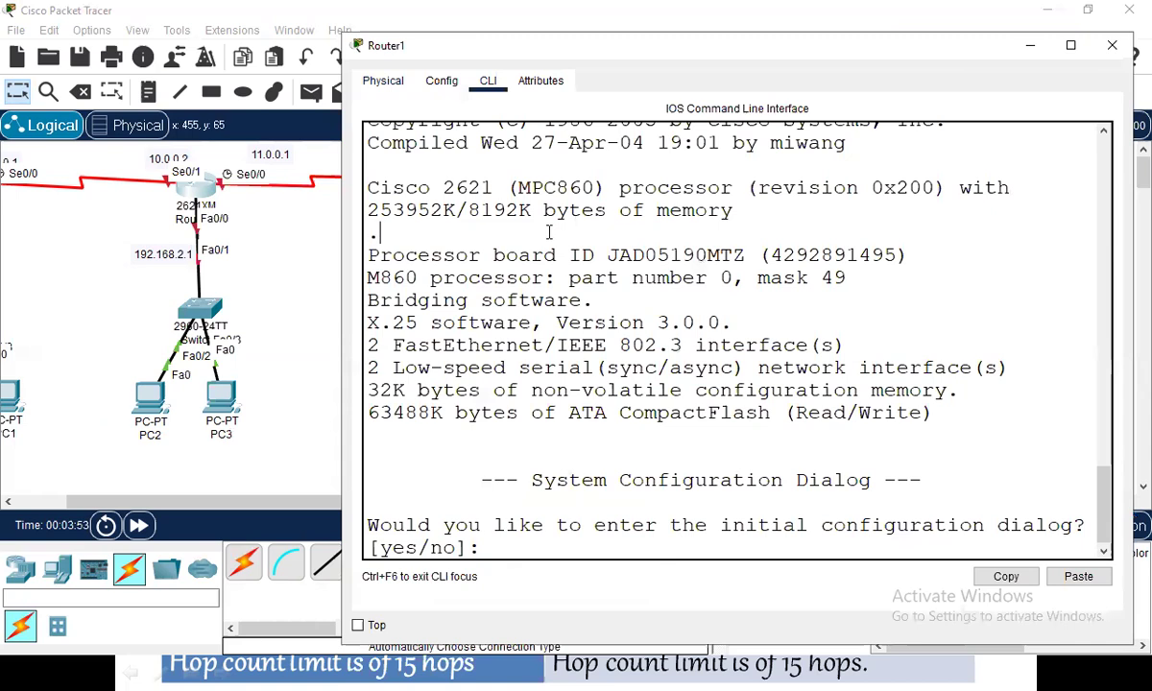
pyautogui.write('n')
pyautogui.press('Return')
pyautogui.press('Return')
pyautogui.press('Return')
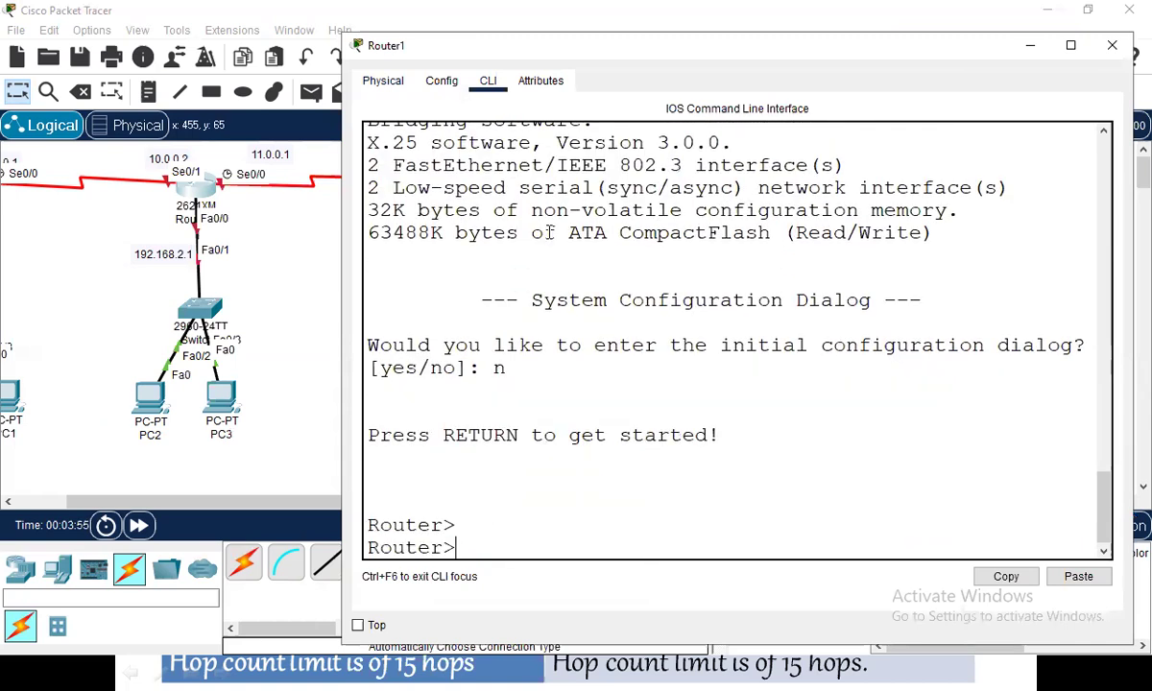
# Step: Enter privileged mode and global configuration mode on Router1
pyautogui.write('en')
pyautogui.press('Return')
pyautogui.write('conf t')
pyautogui.press('Return')
# Step: Assign 10.0.0.2 with mask 255.0.0.0 to Router1's interface s0/1 and enable it
pyautogui.write('int s0/1')
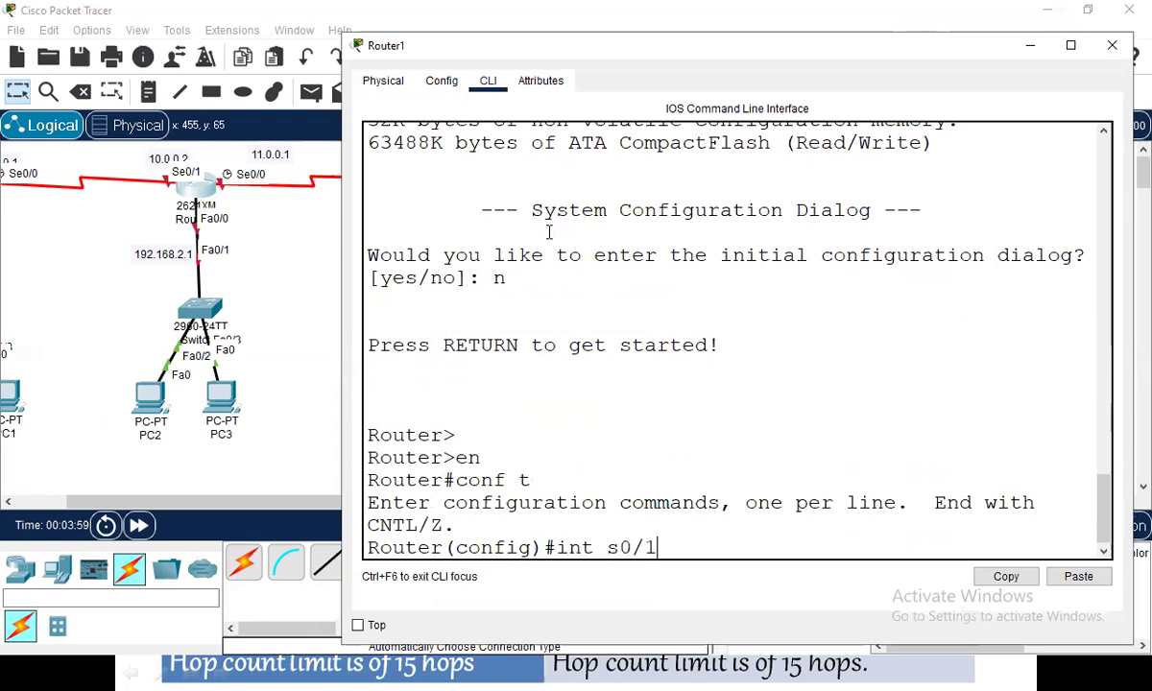
pyautogui.press('Return')
pyautogui.write('ip a')
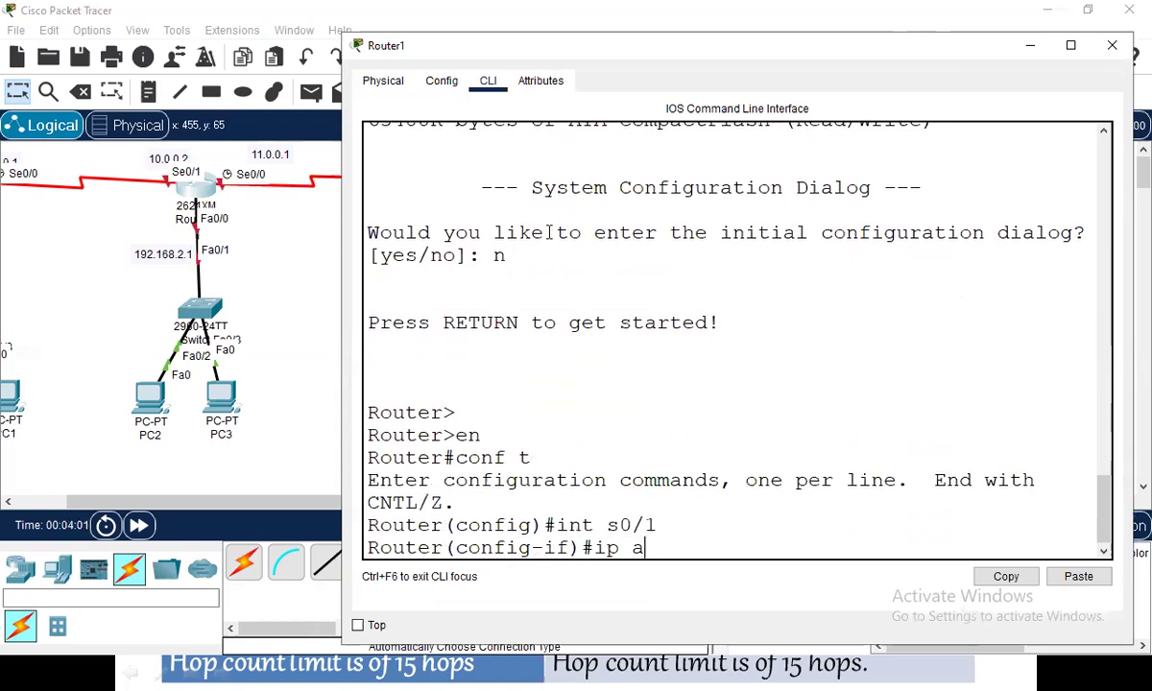
pyautogui.write('dd 19')
pyautogui.press('BackSpace')
pyautogui.press('BackSpace')
pyautogui.press('BackSpace')
pyautogui.write('10.0.0.2 2')
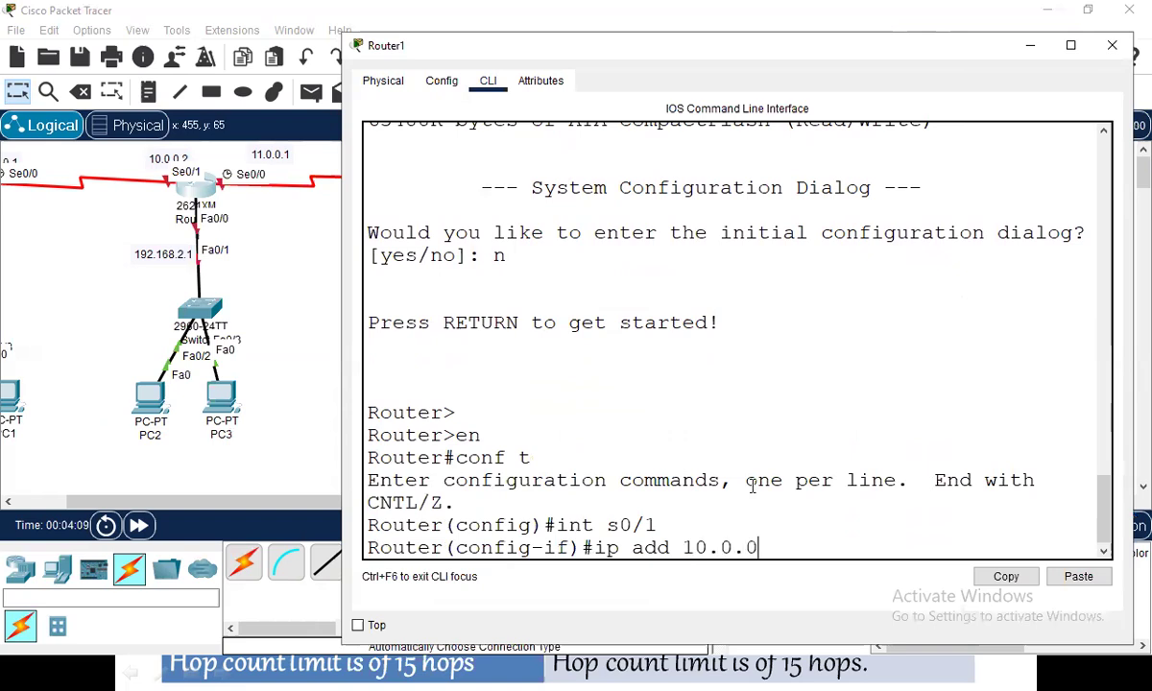
pyautogui.write('55.0.0.0')
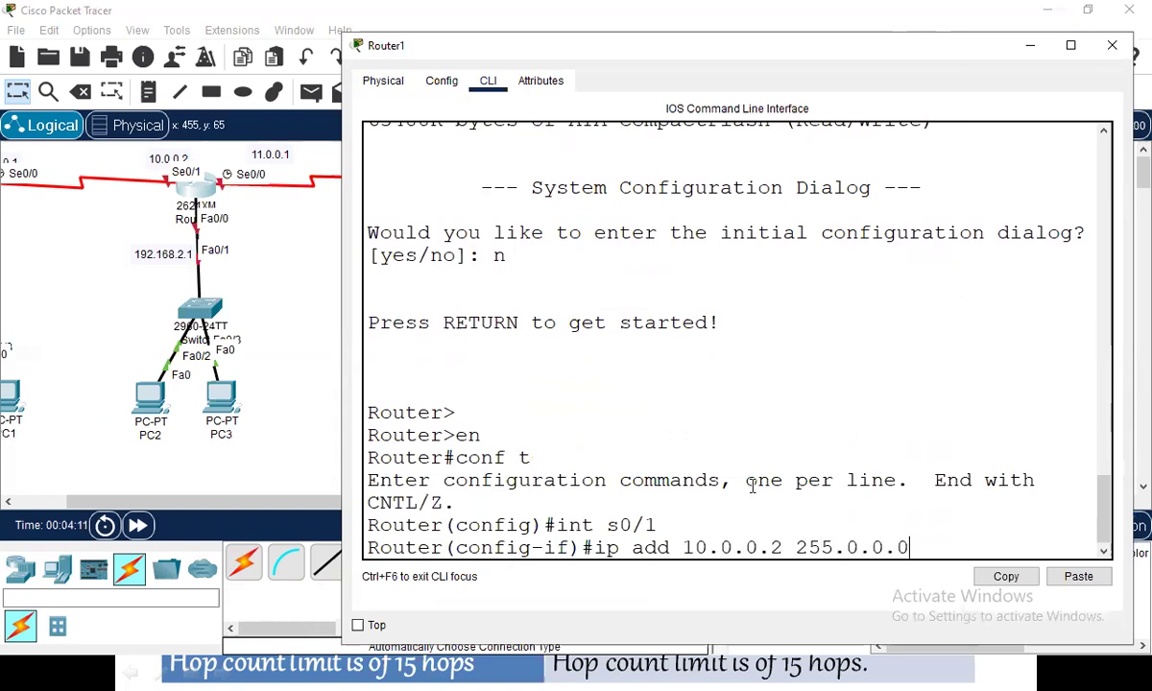
pyautogui.press('Return')
pyautogui.write('no shut')
pyautogui.press('Return')
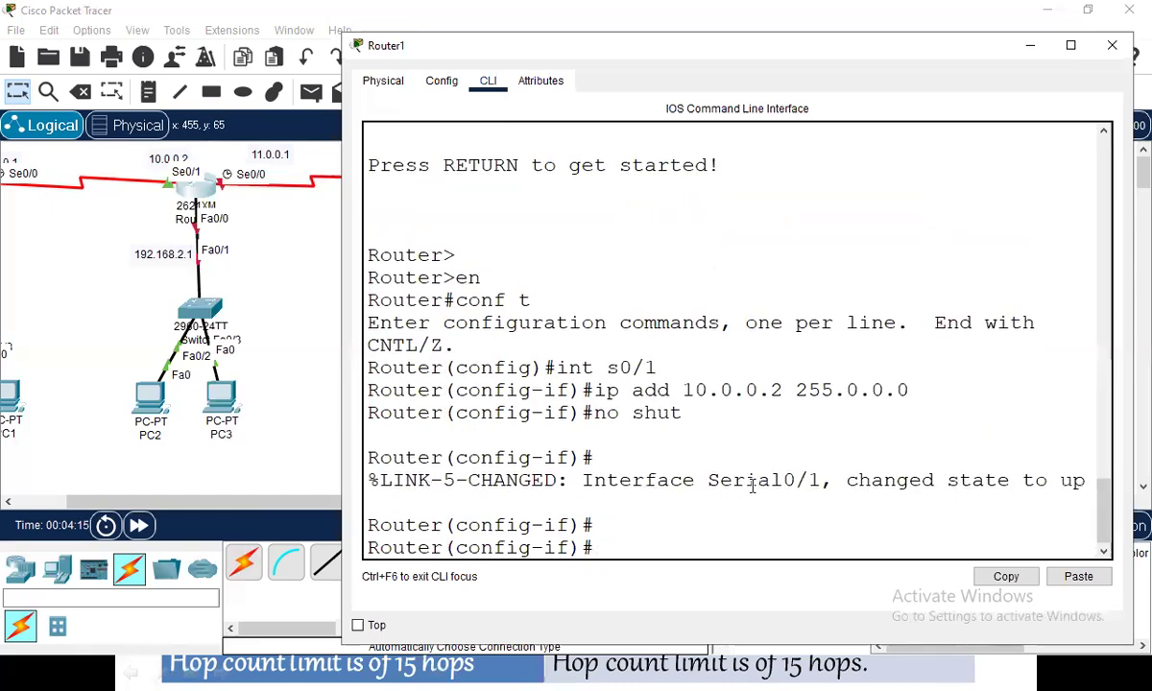
# Step: Assign IP address 11.0.0.1 with mask 255.0.0.0 to Router1's interface s0/0
pyautogui.write('int s0/0')
pyautogui.press('Return')
pyautogui.write('ip addd')
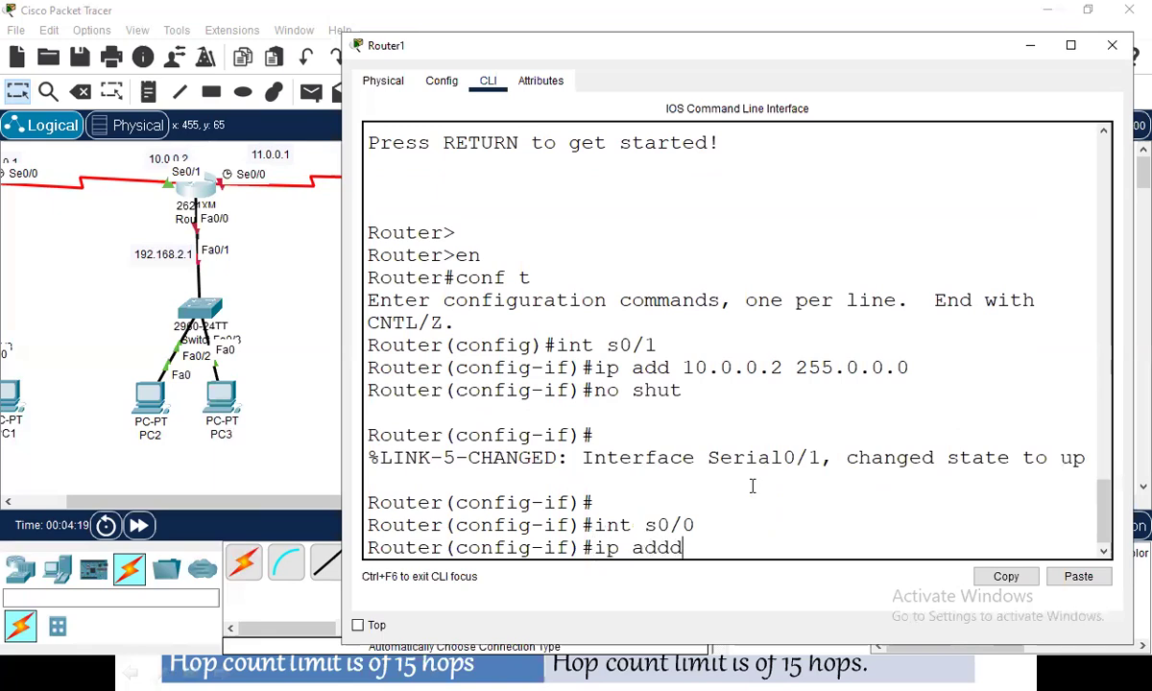
pyautogui.press('BackSpace')
pyautogui.write('11.0')
pyautogui.write('.0.1 255')
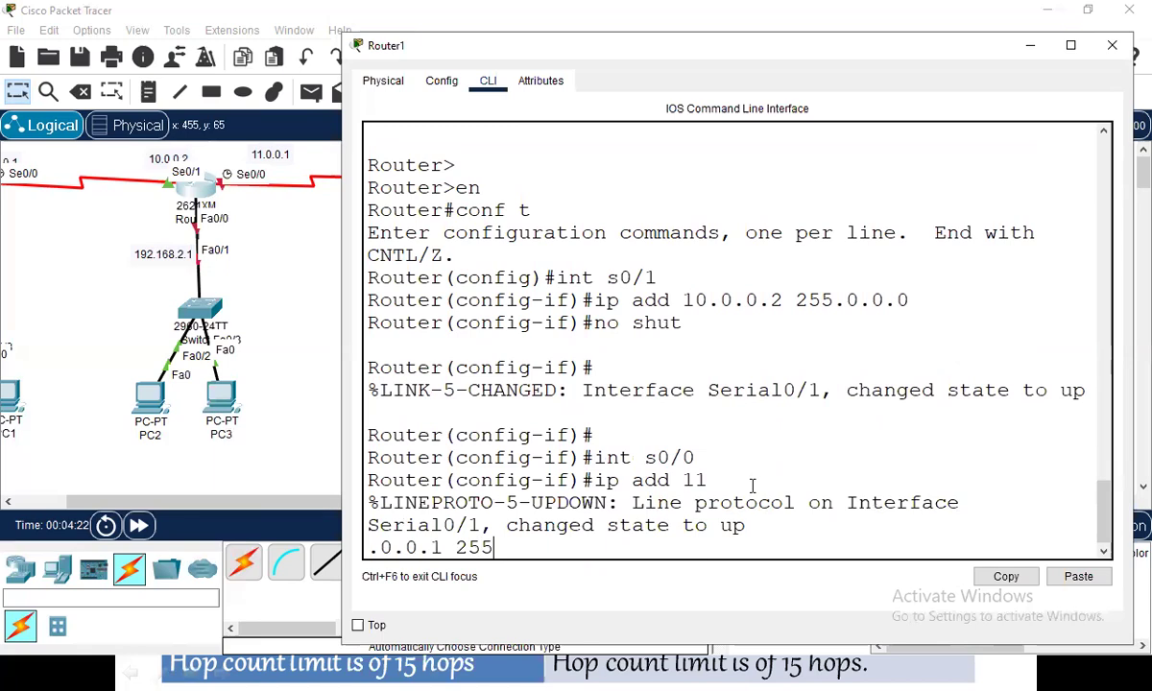
pyautogui.write('.0.0.0')
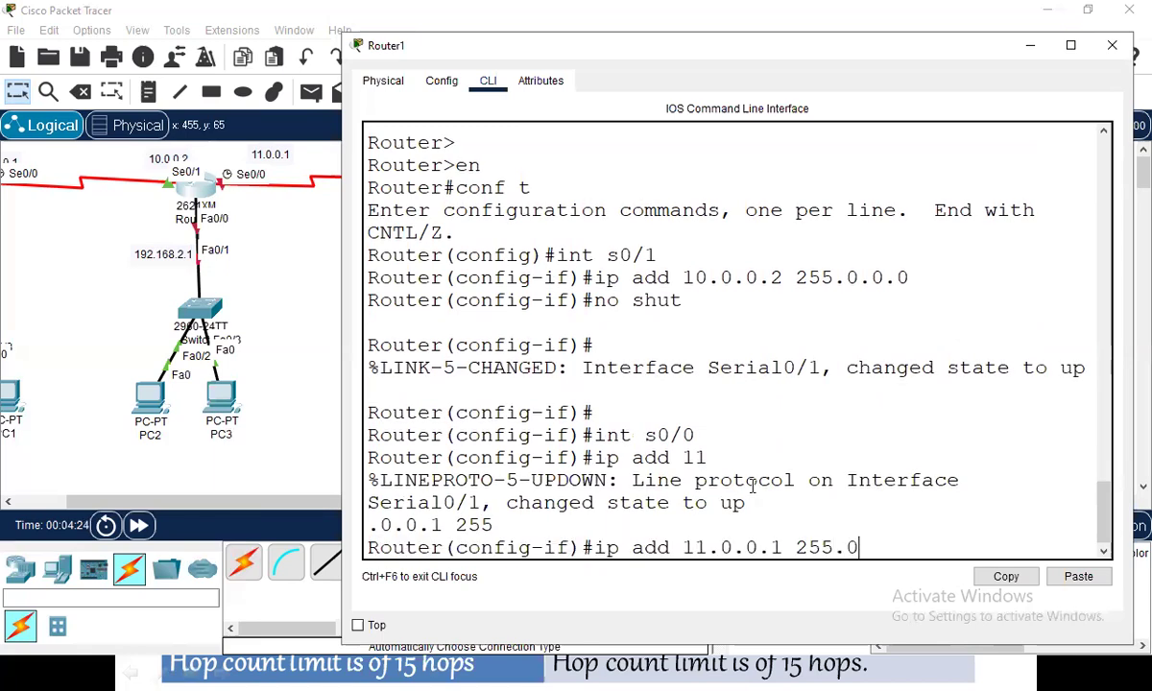
pyautogui.press('Return')
# Step: Set the clock rate of Router1's s0/0 to 64000 and enable the interface
pyautogui.write('cl')
pyautogui.press('Tab')
pyautogui.write('r')
pyautogui.press('Tab')
pyautogui.write('64000')
pyautogui.press('Return')
pyautogui.write('no shut')
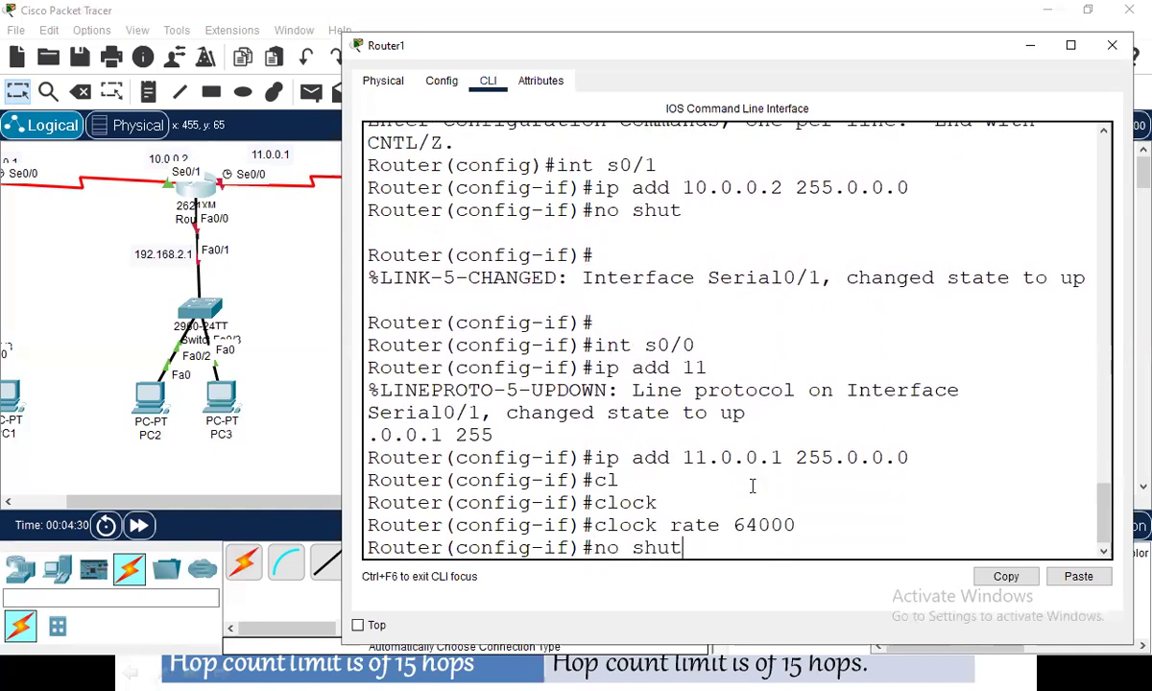
pyautogui.press('Return')
# Step: Assign 192.168.2.1 with mask 255.255.255.0 to Router1's interface f0/0 and enable it
pyautogui.write('int ')
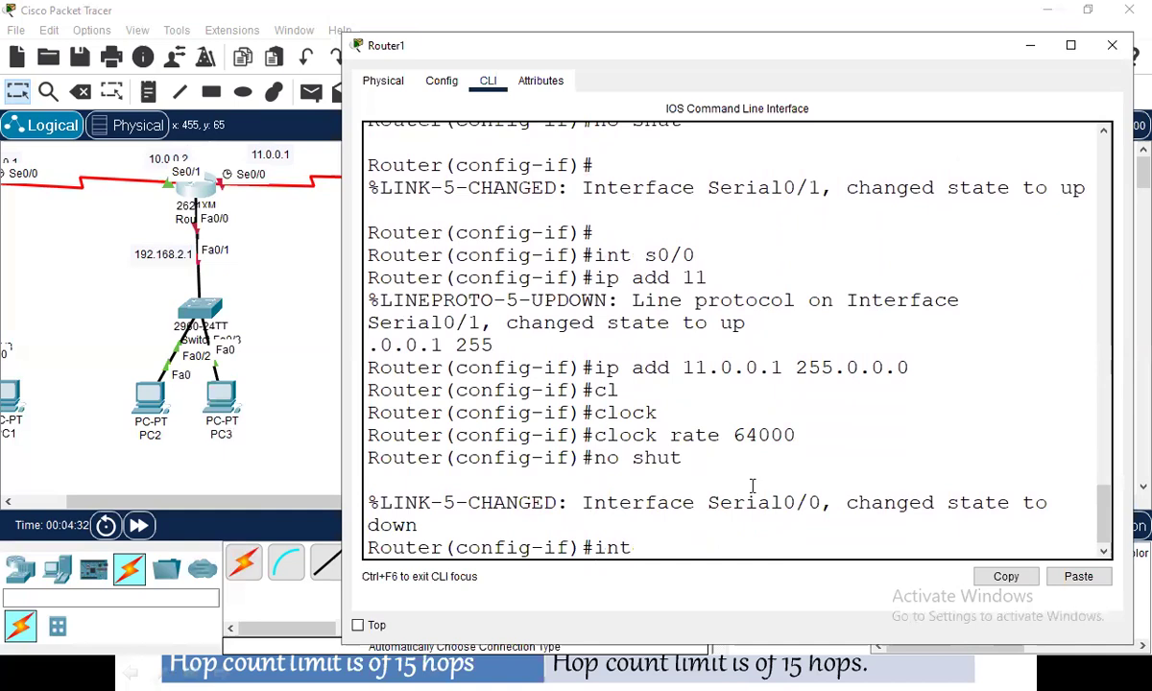
pyautogui.write('f0/0')
pyautogui.press('Return')
pyautogui.write('ip add')
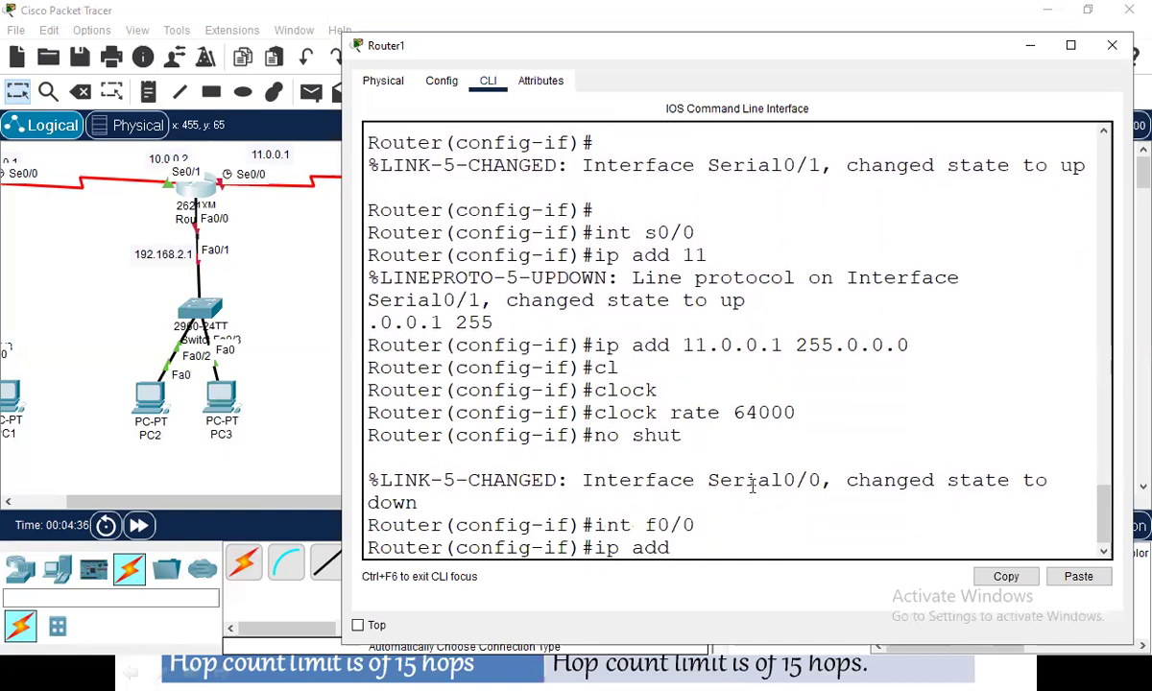
pyautogui.write(' 192.168.2.1 ')
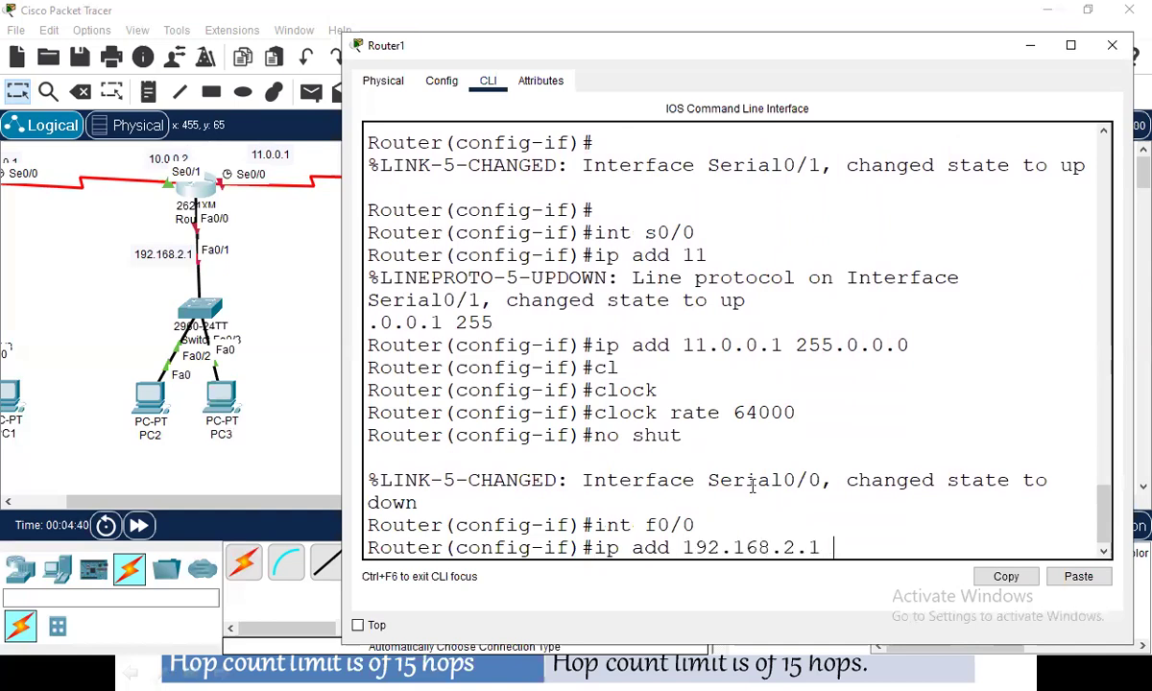
pyautogui.write('255.255.255.0')
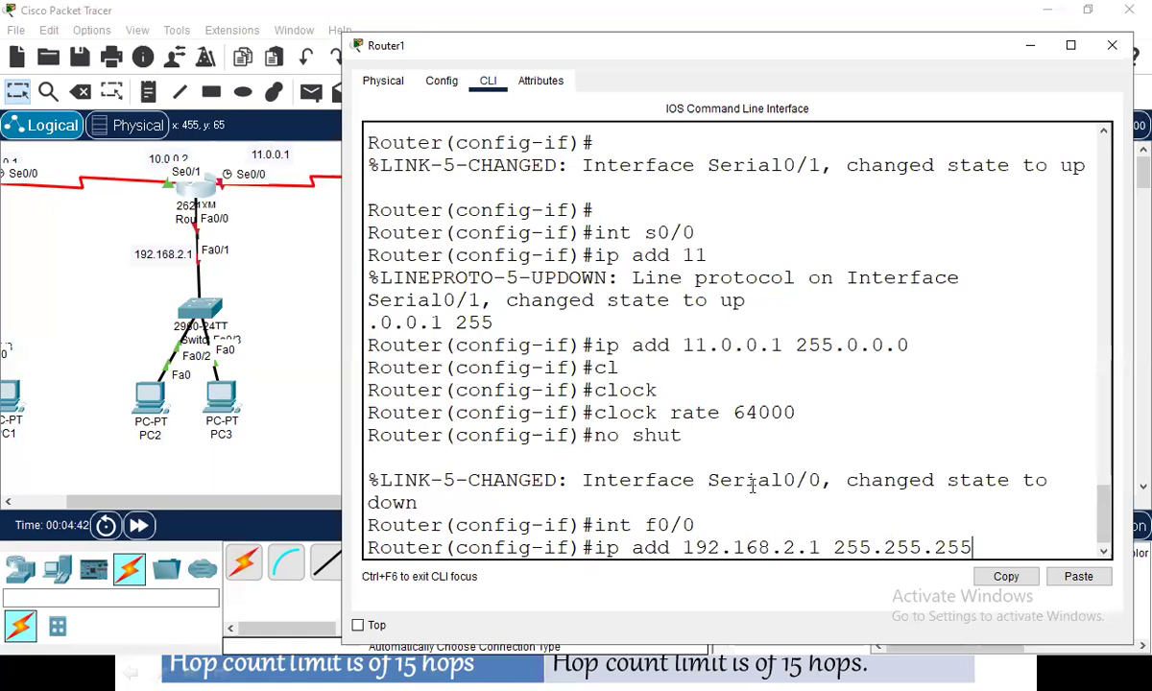
pyautogui.press('Return')
pyautogui.write('no shut')
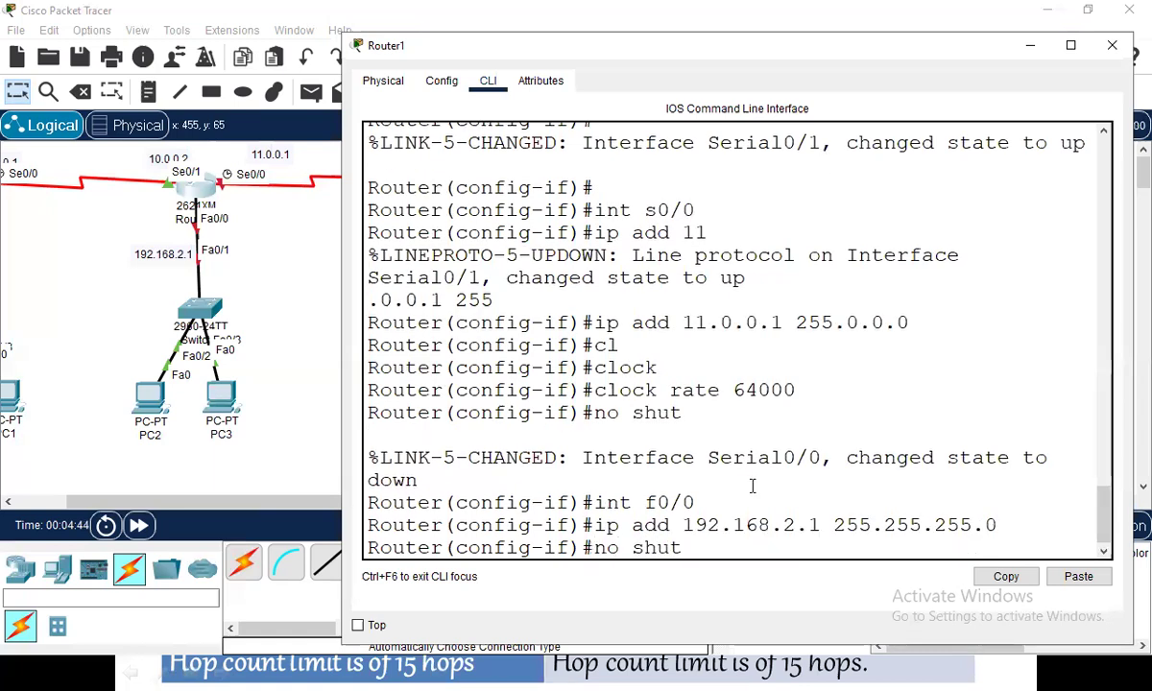
pyautogui.press('Return')
pyautogui.press('Return')
# Step: Leave interface configuration on Router1 and start RIP router configuration
pyautogui.write('exit')
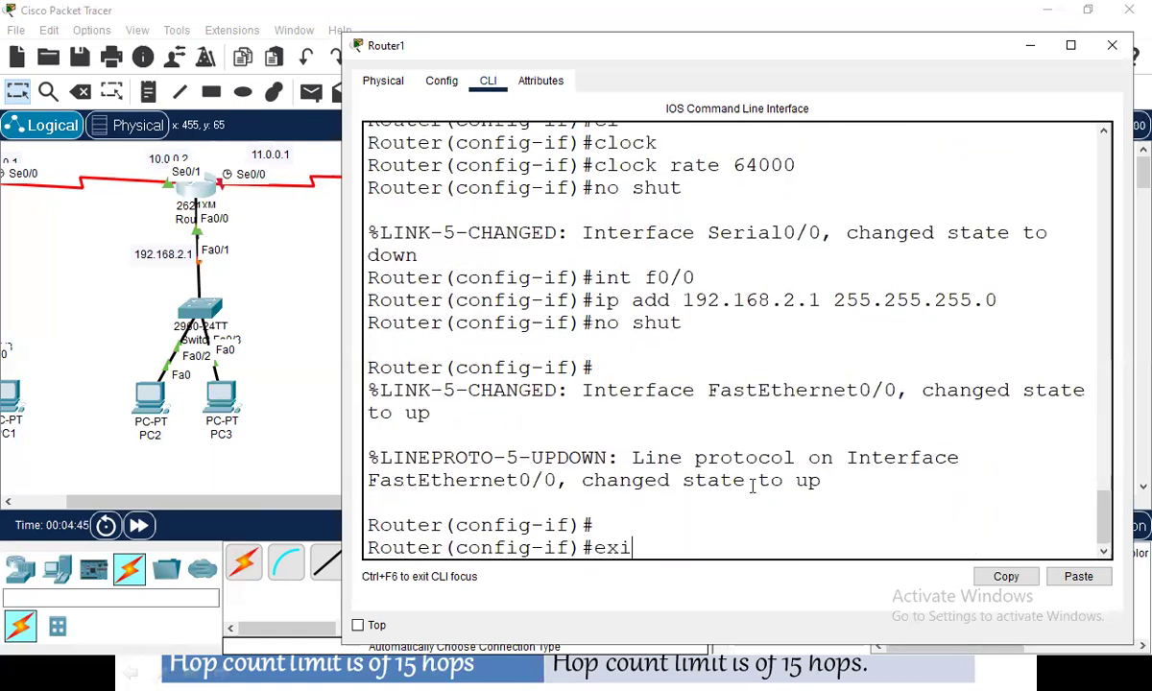
pyautogui.press('Return')
pyautogui.press('Return')
pyautogui.press('Return')
pyautogui.write('ro')
pyautogui.press('Tab')
pyautogui.write('r')
pyautogui.press('Tab')
pyautogui.press('Return')
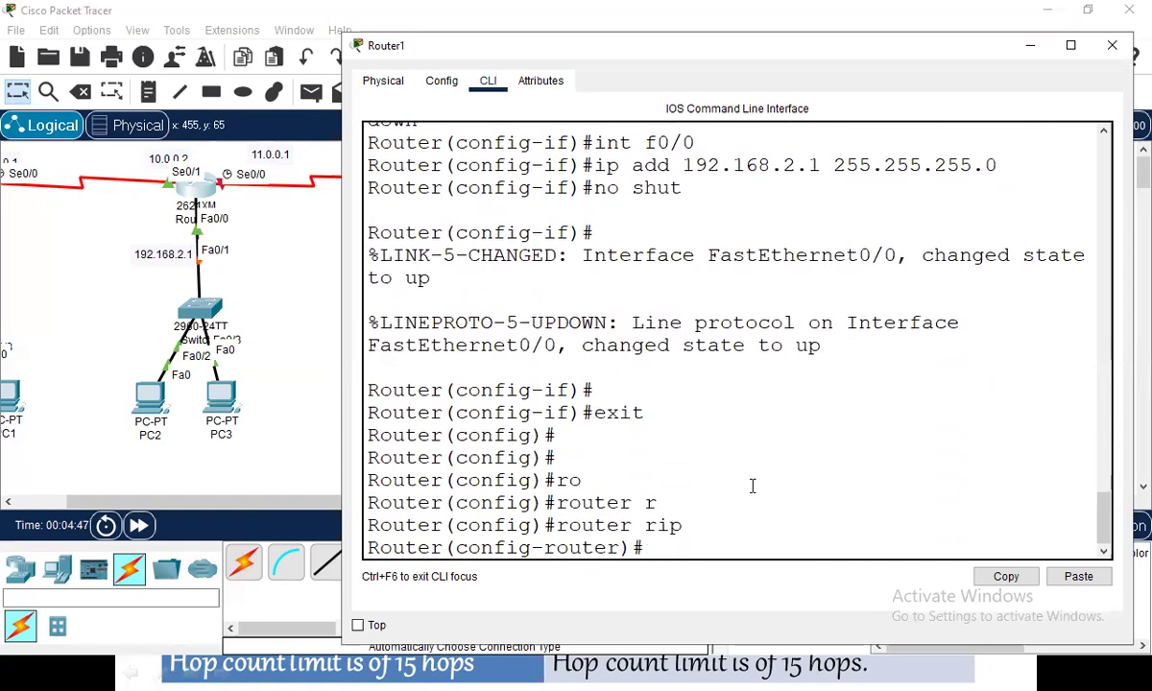
# Step: Add networks 10.0.0.0 and 11.0.0.0 to Router1's RIP configuration
pyautogui.write('net')
pyautogui.press('Tab')
pyautogui.write('10.0.0.0')
pyautogui.press('Return')
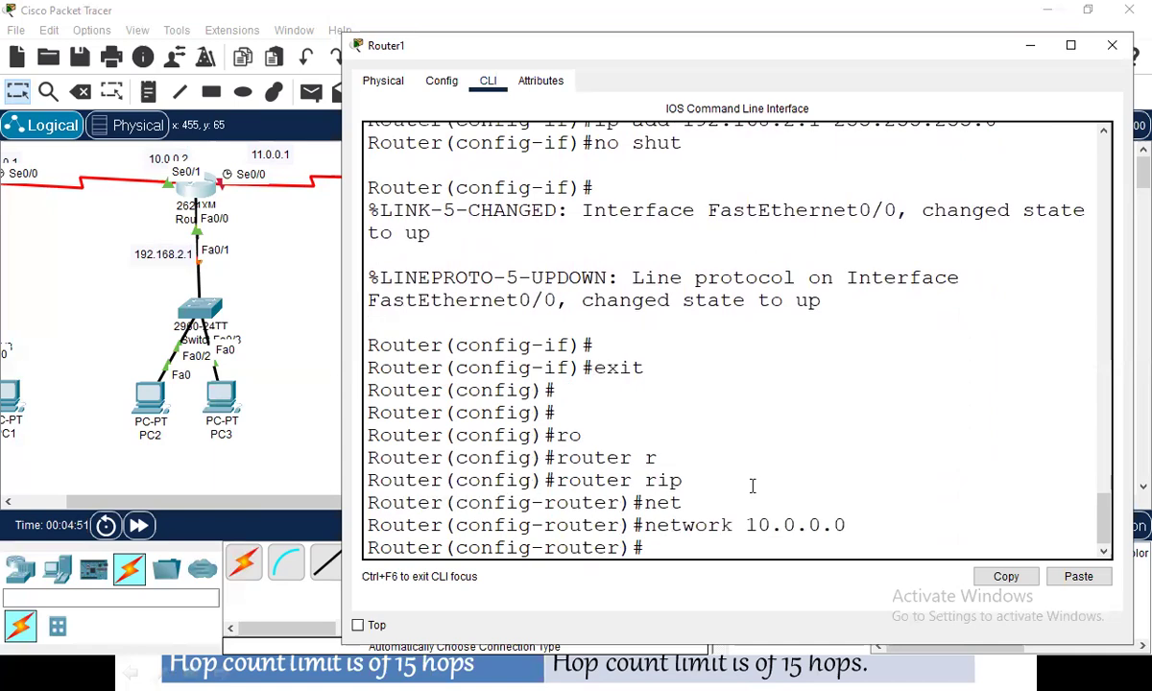
pyautogui.press('Up')
pyautogui.press('Left')
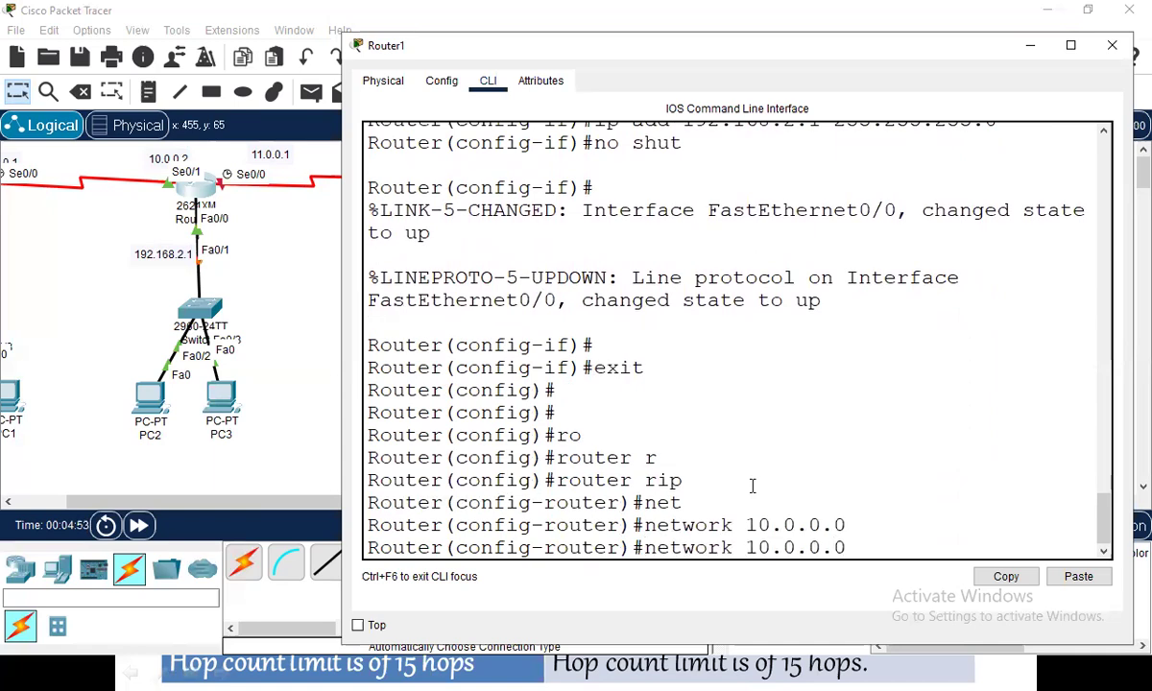
pyautogui.press('Delete')
pyautogui.write('1')
pyautogui.press('Return')
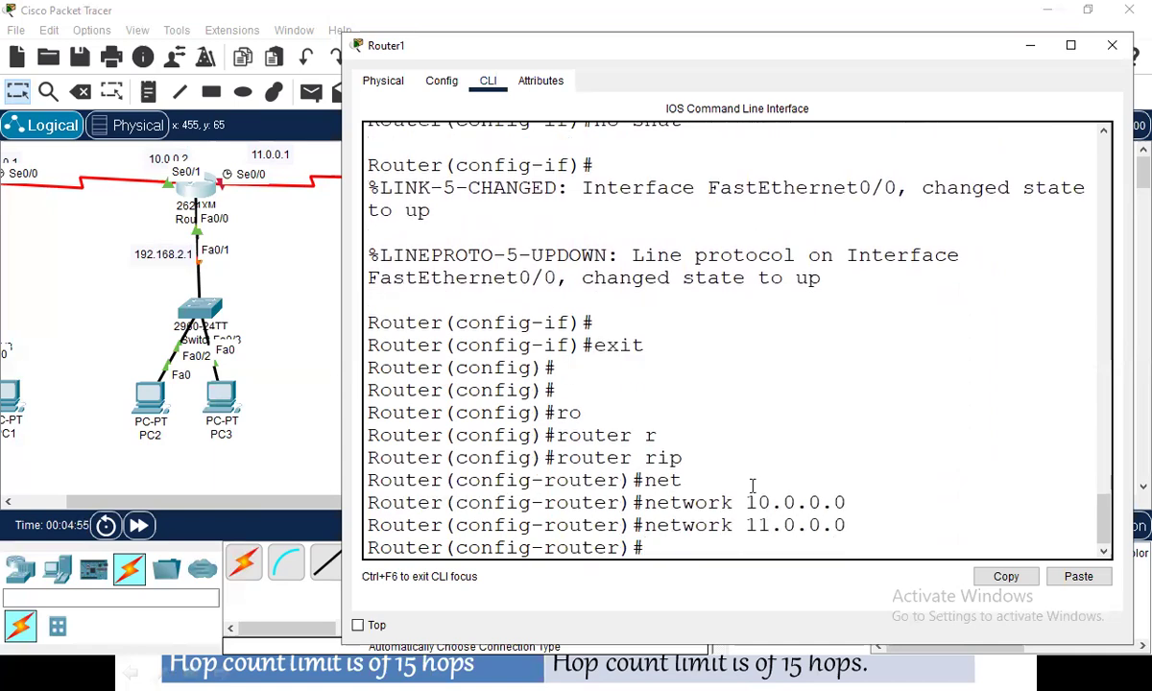
# Step: Add network 192.168.2.0 to Router1's RIP configuration and close the router's window
pyautogui.press('Up')
pyautogui.press('BackSpace')
pyautogui.press('BackSpace')
pyautogui.press('BackSpace')
pyautogui.press('BackSpace')
pyautogui.press('BackSpace')
pyautogui.press('BackSpace')
pyautogui.press('BackSpace')
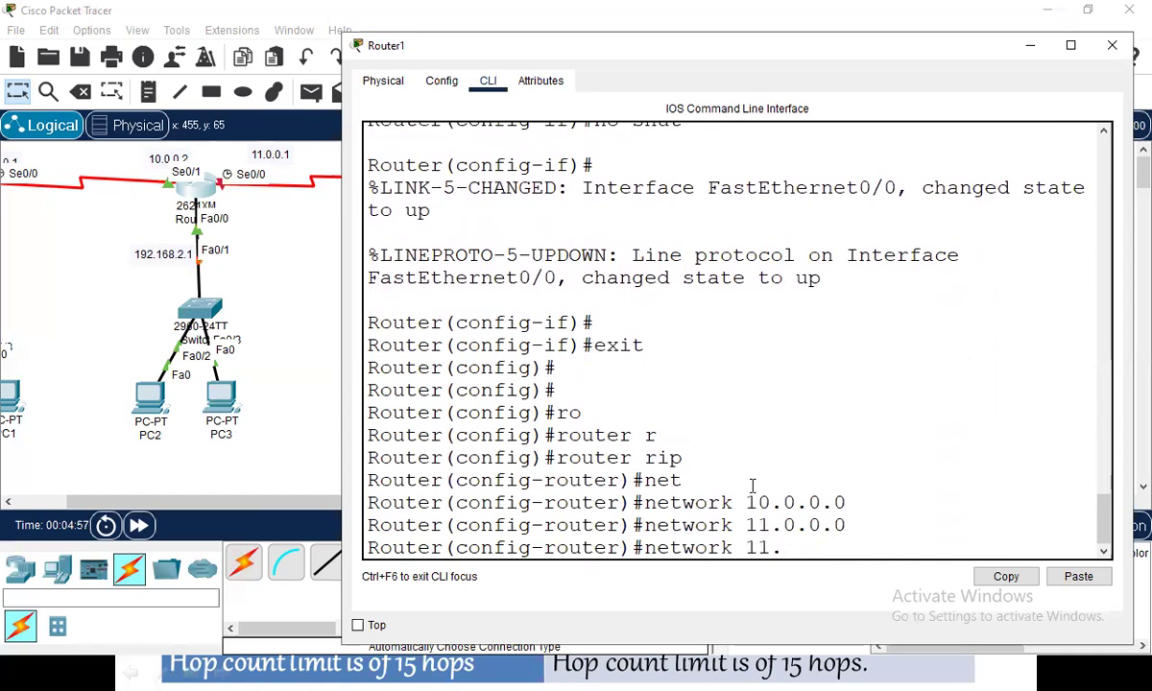
pyautogui.write('92.168.2.0')
pyautogui.press('Return')
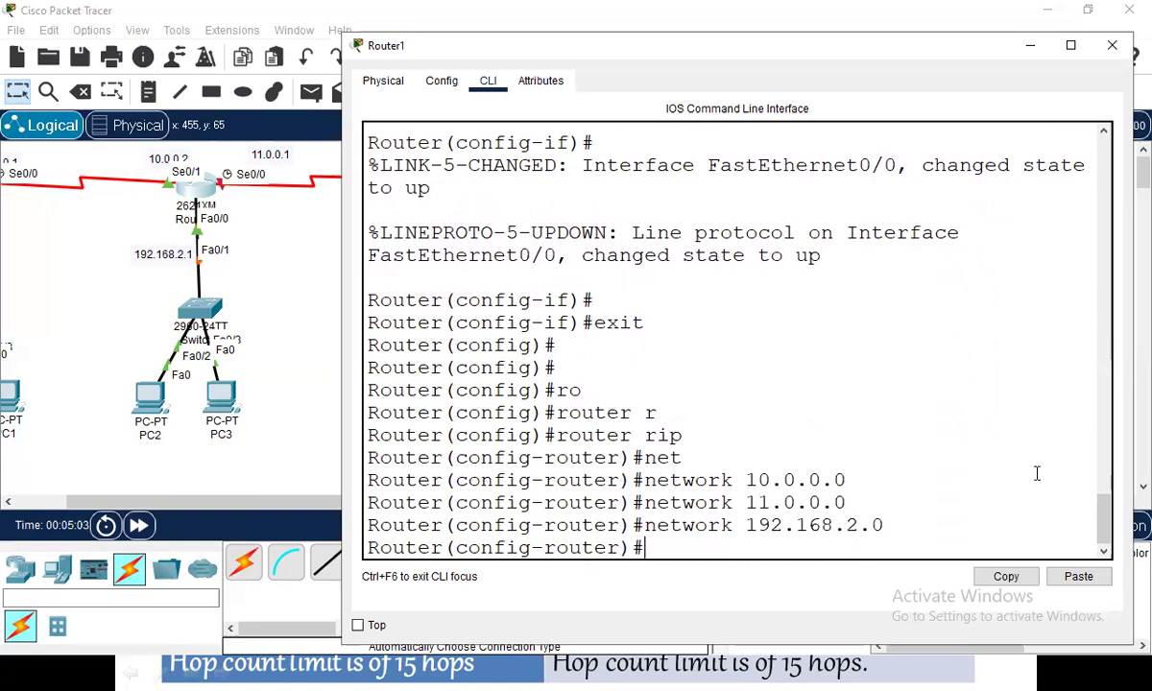
pyautogui.click(1112, 45)
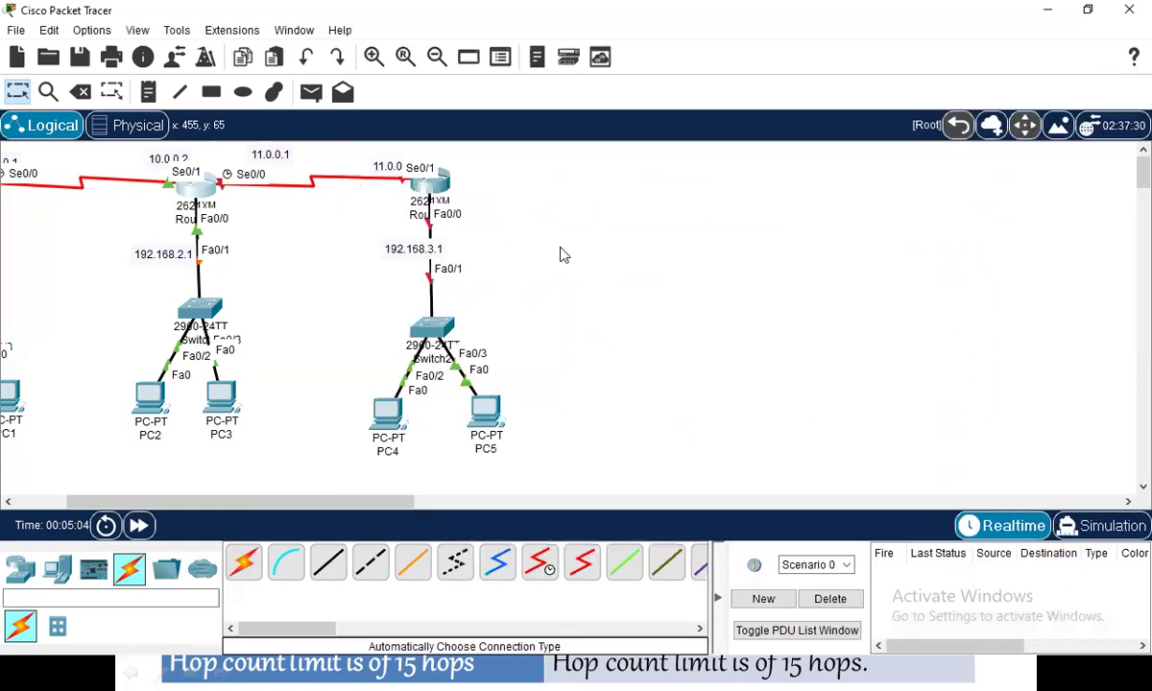
# Step: Open Router2's command line in a widened window and decline the initial configuration dialog
pyautogui.click(428, 181)
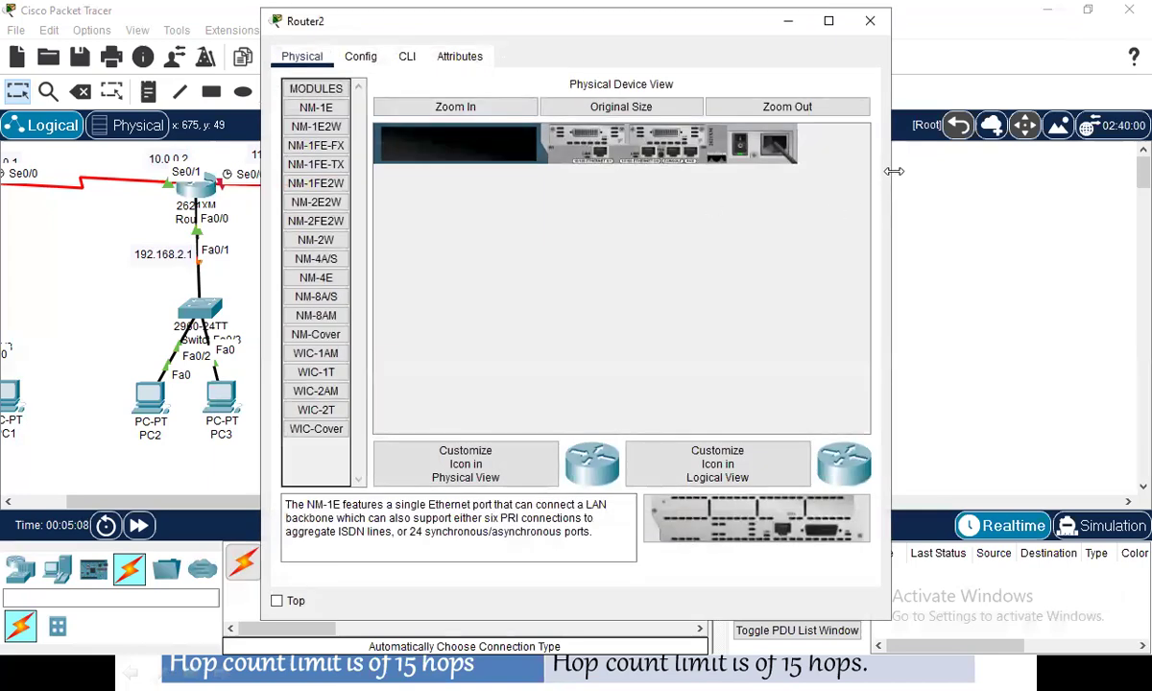
pyautogui.moveTo(894, 170); pyautogui.dragTo(1108, 171)
pyautogui.click(407, 56)
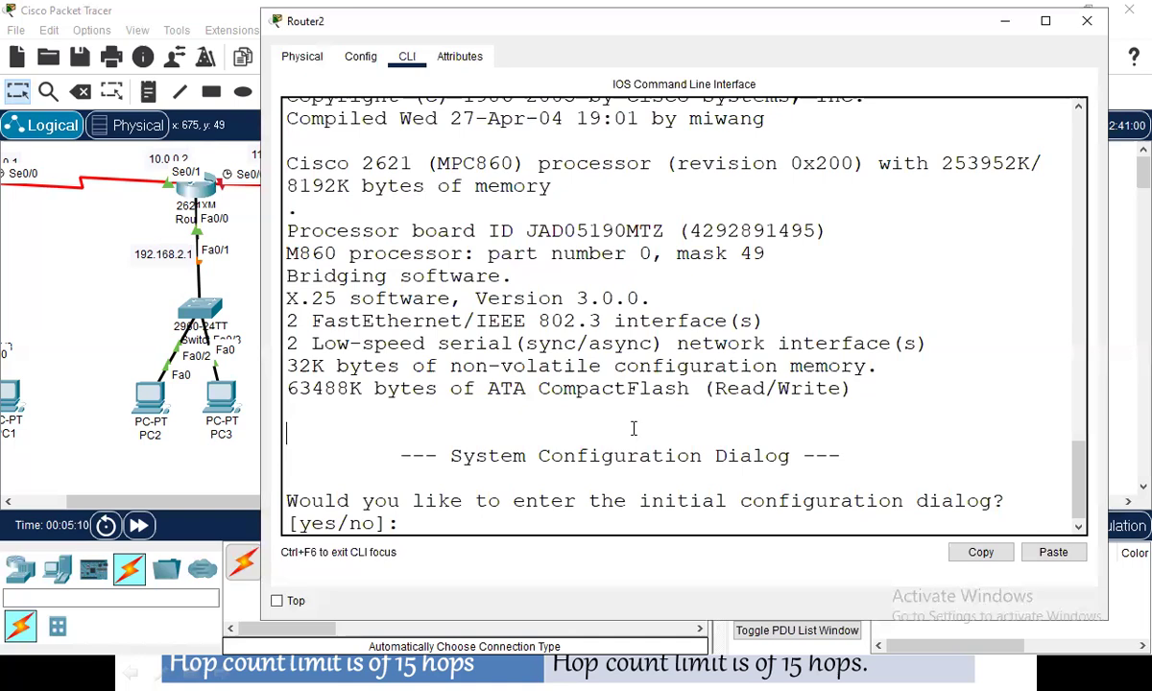
pyautogui.write('n')
pyautogui.press('Return')
pyautogui.press('Return')
pyautogui.press('Return')
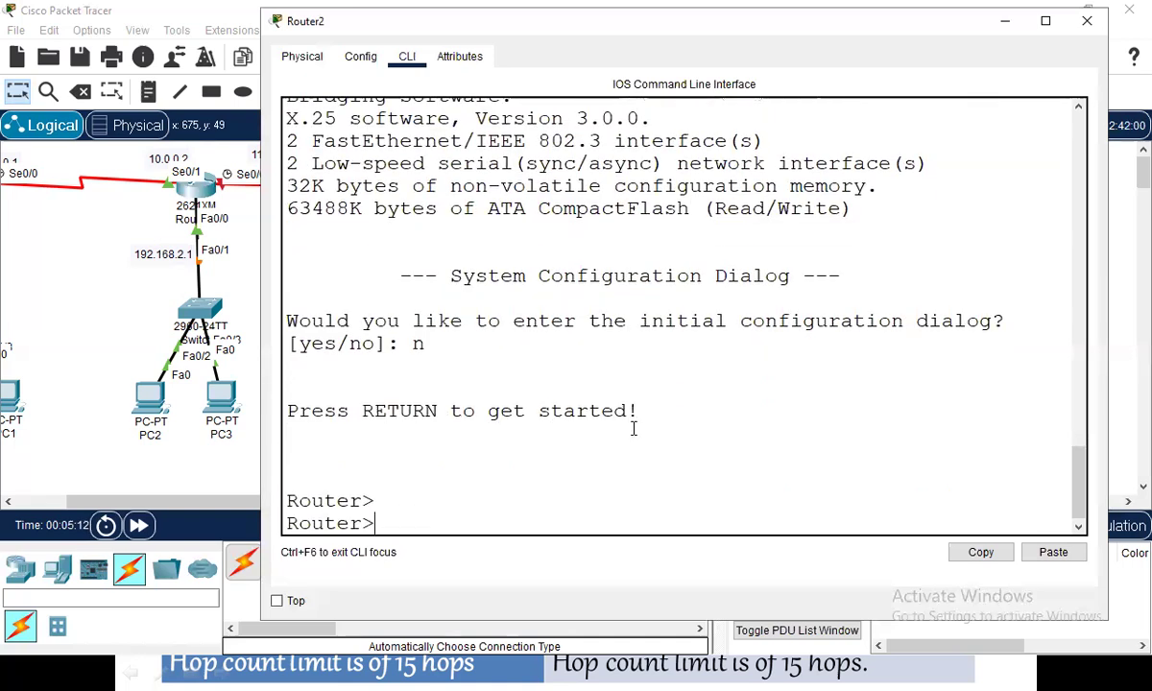
# Step: Enter privileged mode and global configuration mode on Router2
pyautogui.write('en')
pyautogui.press('Return')
pyautogui.write('cn')
pyautogui.press('BackSpace')
pyautogui.press('BackSpace')
pyautogui.write('conf t')
pyautogui.press('Return')
# Step: Assign 11.0.0.2 with mask 255.0.0.0 to Router2's interface s0/1 and enable it
pyautogui.write('itn s')
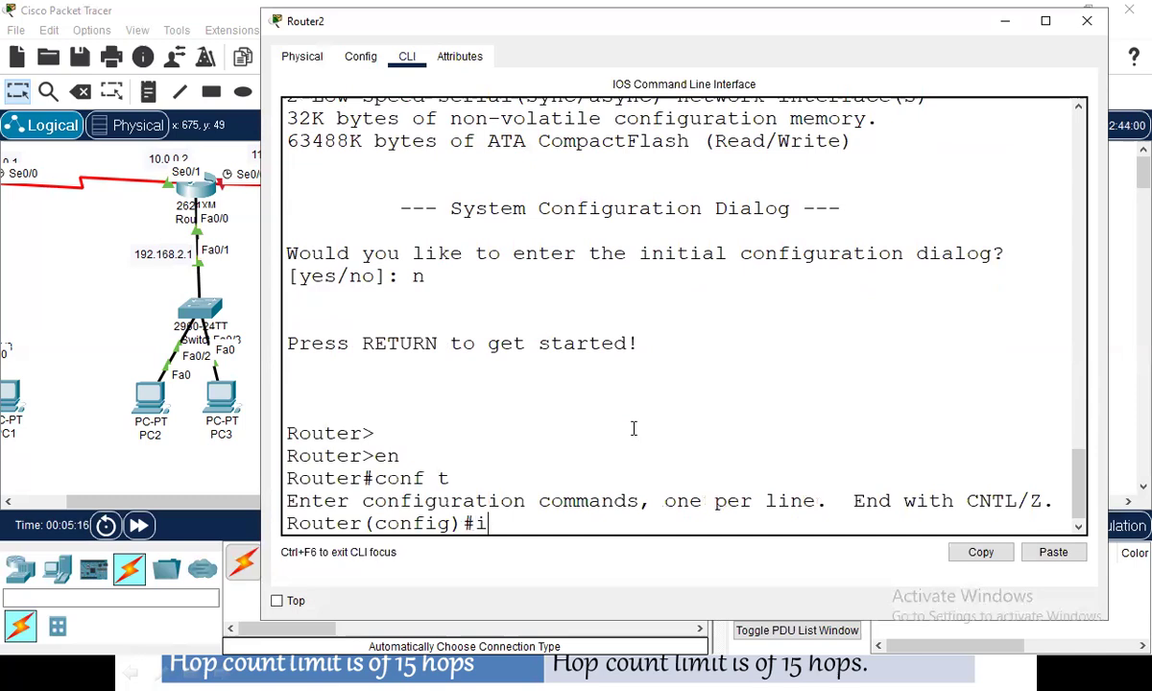
pyautogui.press('BackSpace')
pyautogui.press('BackSpace')
pyautogui.write('nt s0/1')
pyautogui.press('Return')
pyautogui.write('ip add ')
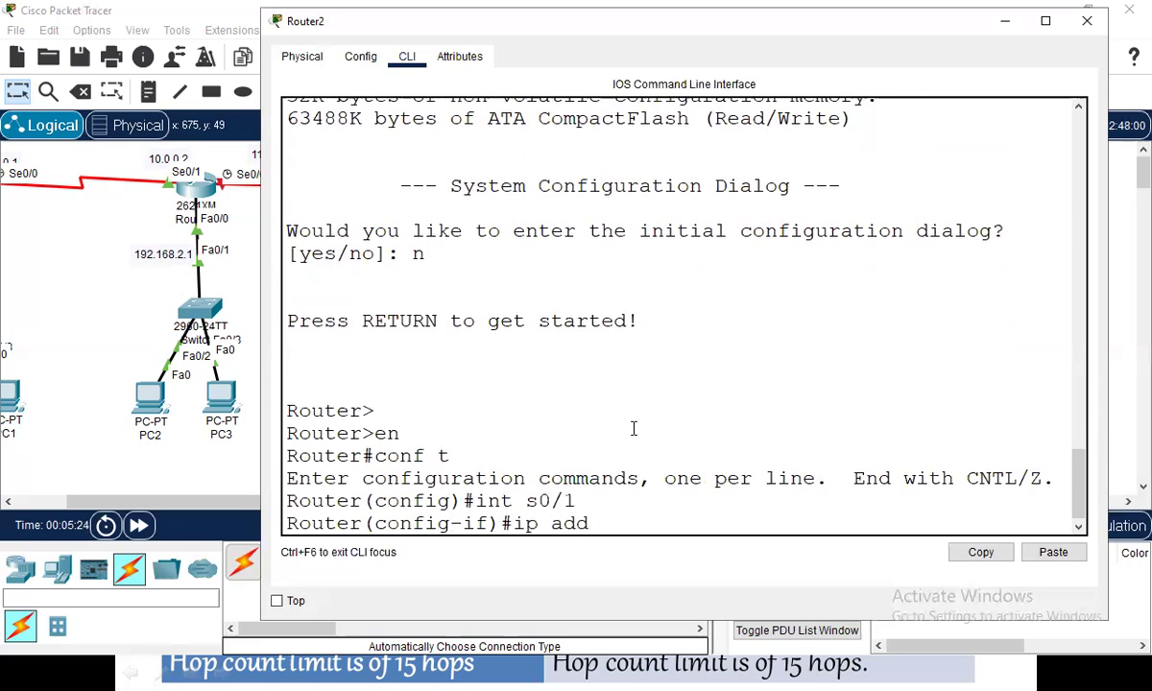
pyautogui.write('11.0.0.2 255.0.0.0')
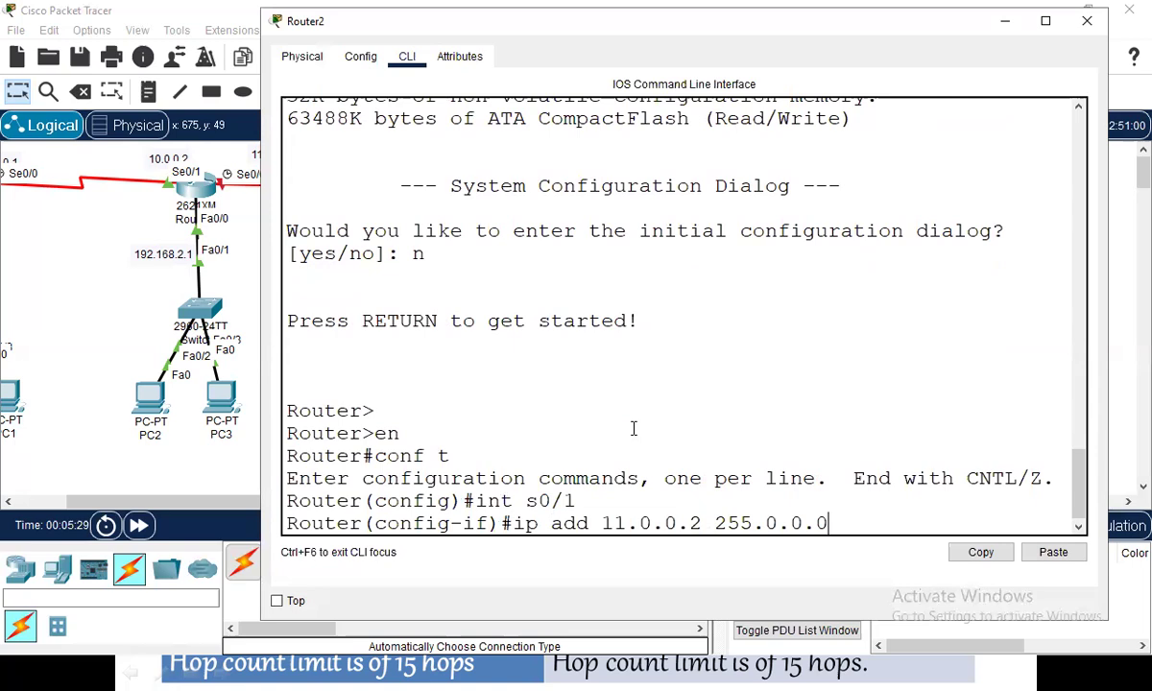
pyautogui.press('Return')
pyautogui.hotkey('alt', 'F4')
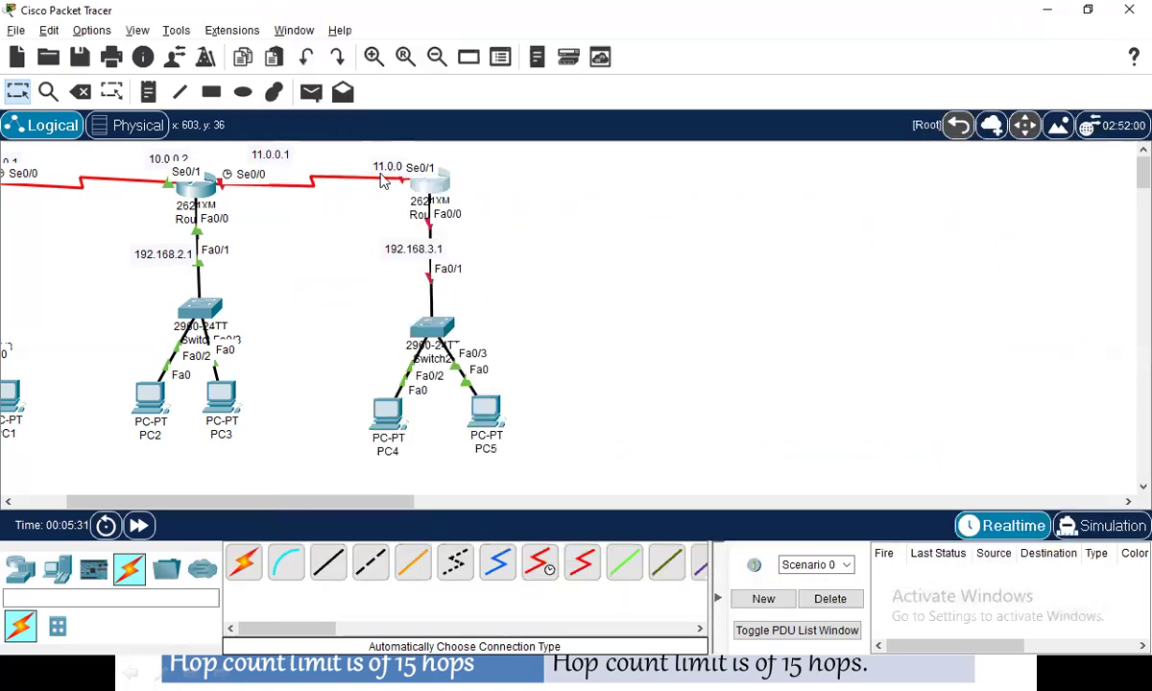
pyautogui.click(446, 200)
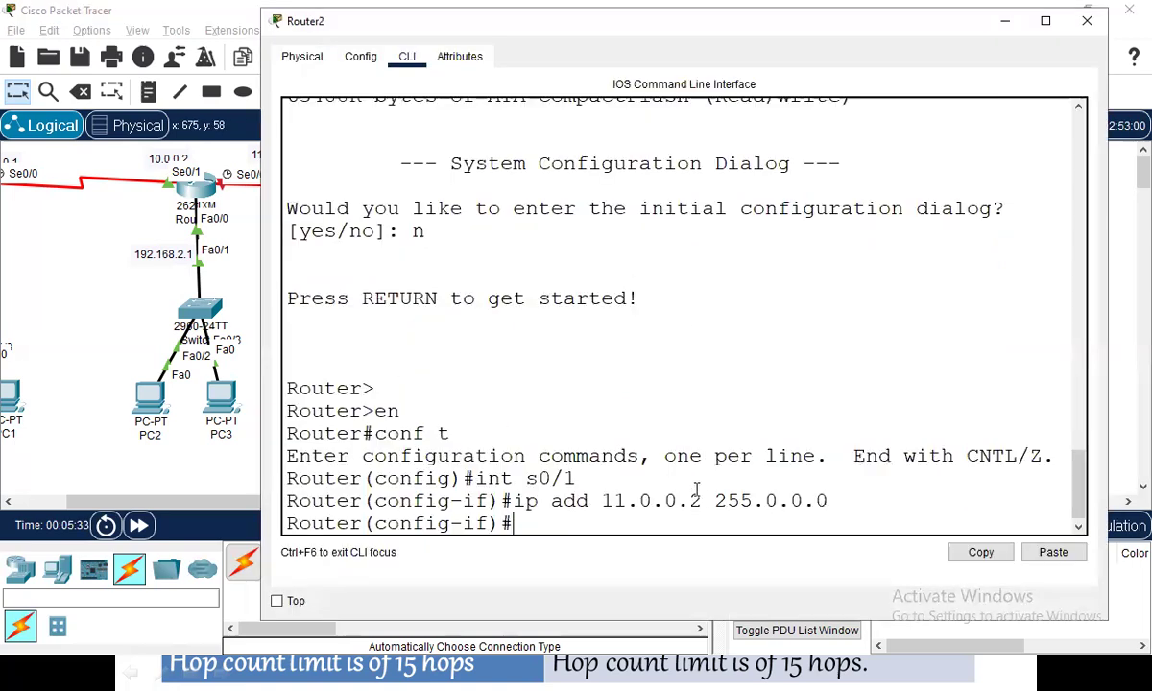
pyautogui.write('no shut')
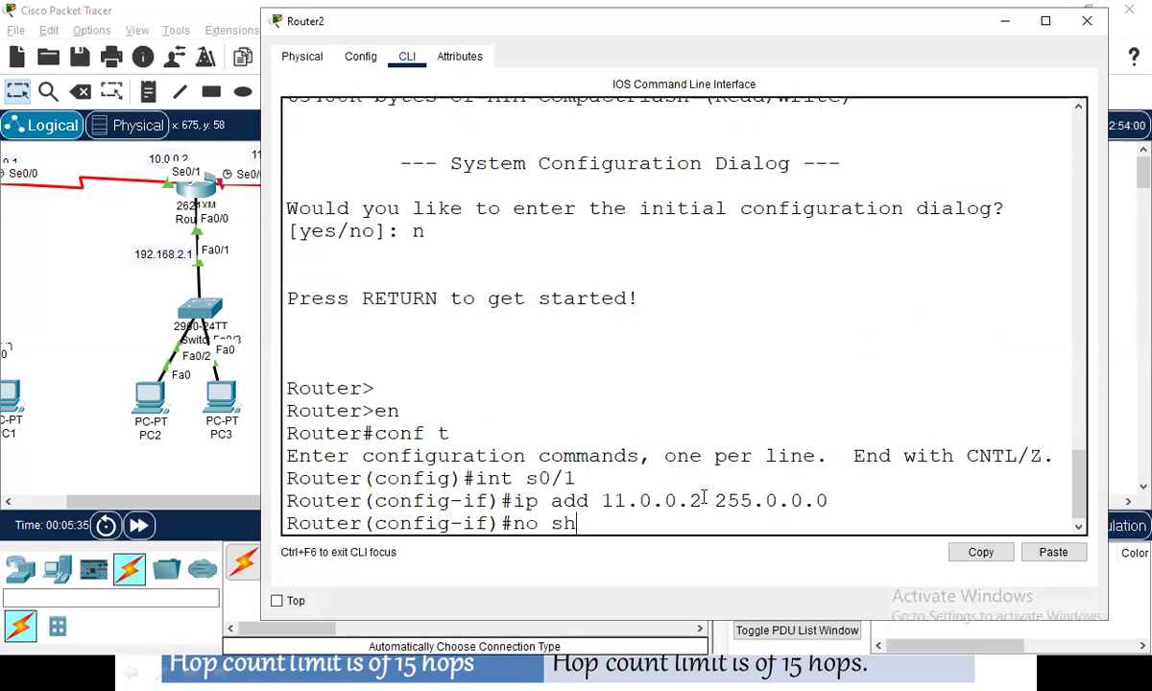
pyautogui.press('Return')
# Step: Assign 192.168.3.1 with mask 255.255.255.0 to Router2's interface f0/0 and enable it
pyautogui.write('int f0/0')
pyautogui.press('Return')
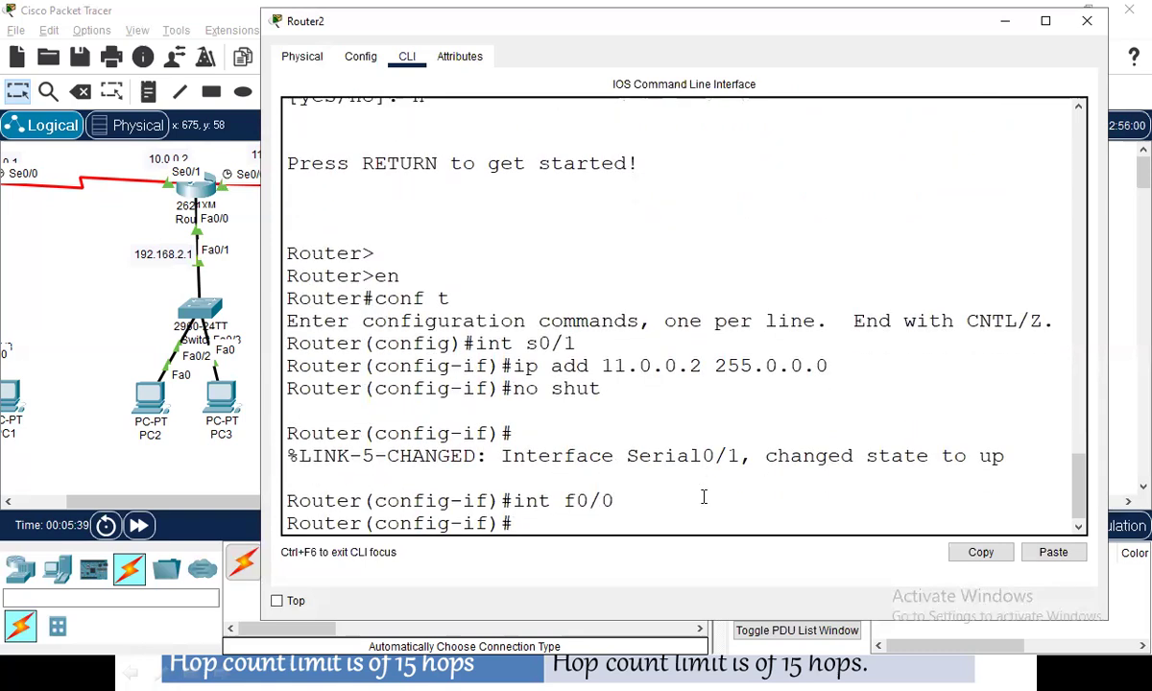
pyautogui.write('ip add 192.168.3.1 255.255.255.0')
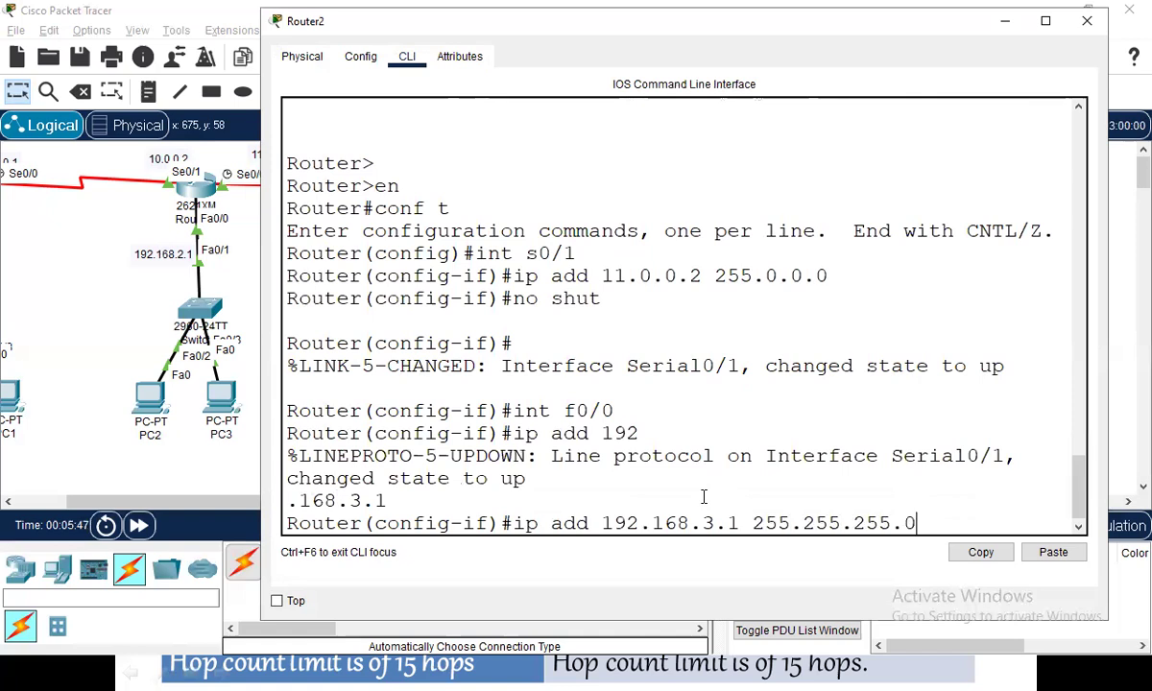
pyautogui.press('Return')
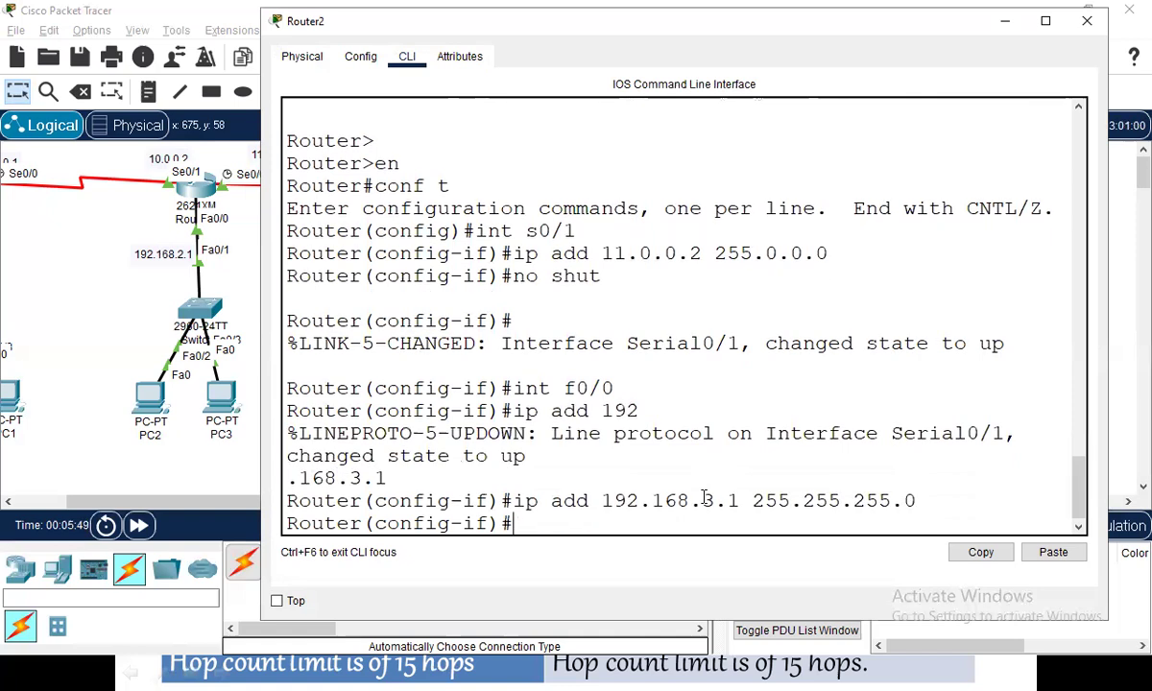
pyautogui.write('no shut')
pyautogui.press('Return')
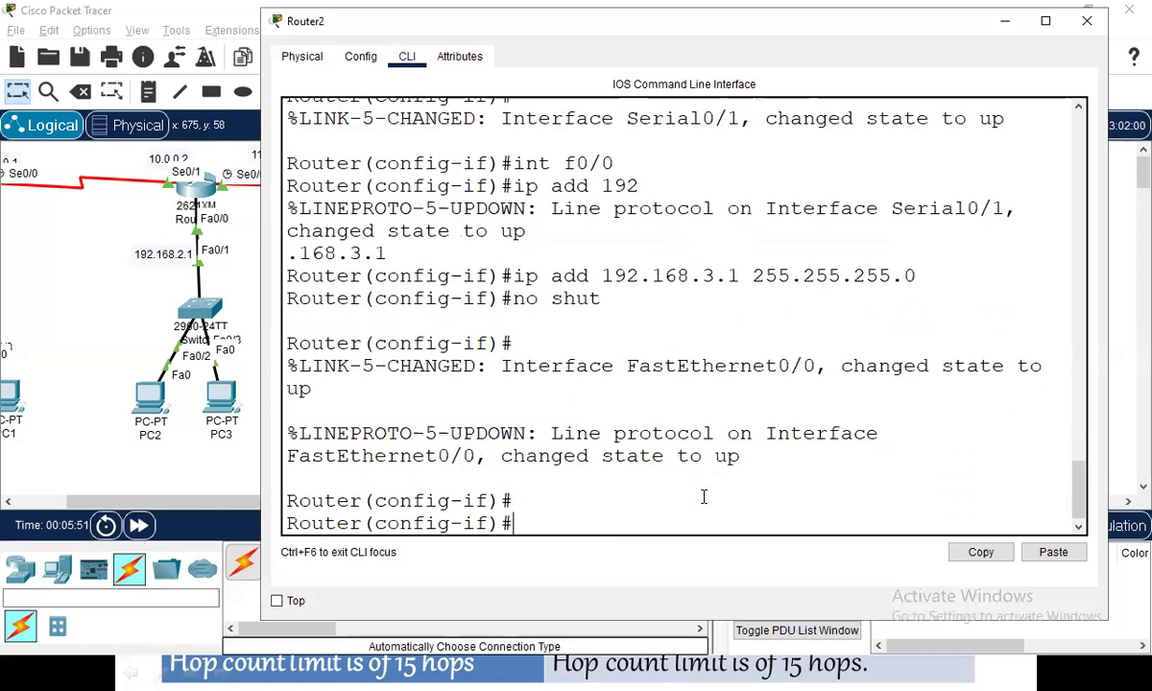
# Step: Leave interface configuration on Router2 and start RIP router configuration
pyautogui.write('exit')
pyautogui.press('Return')
pyautogui.press('Return')
pyautogui.press('Return')
pyautogui.write('router')
pyautogui.press('Tab')
pyautogui.write('r')
pyautogui.press('Tab')
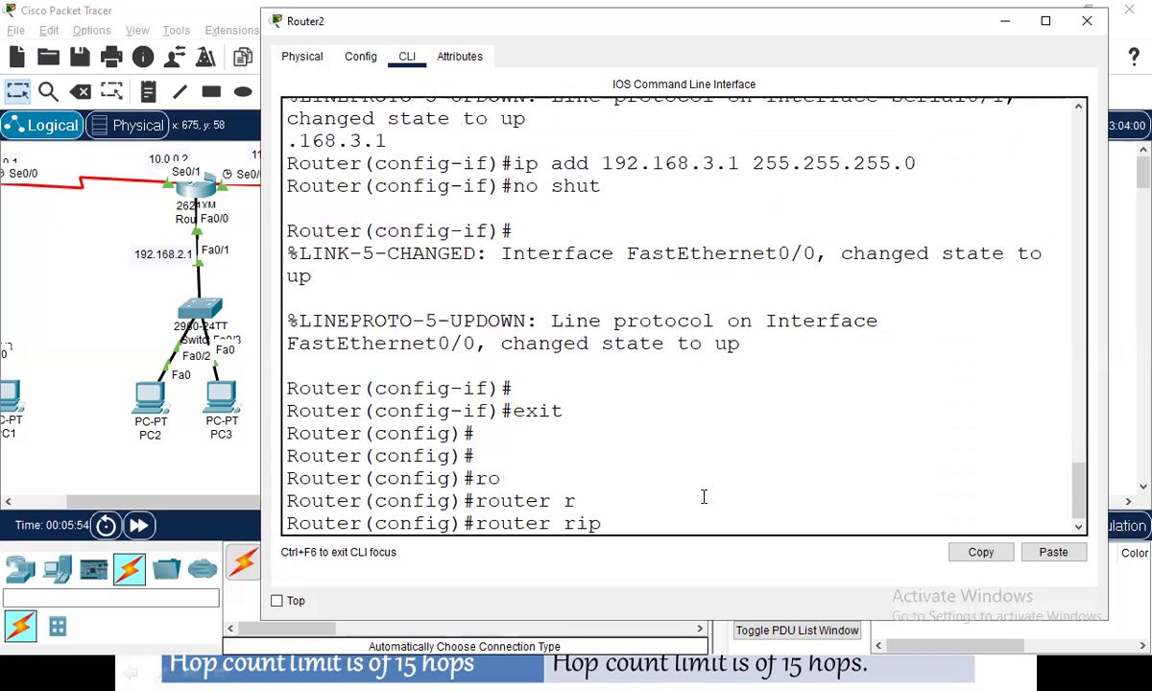
pyautogui.press('Return')
# Step: Add network 11.0.0.0 to Router2's RIP configuration
pyautogui.write('net')
pyautogui.press('Tab')
pyautogui.write('11.0.0.0')
pyautogui.press('Return')
# Step: Add network 192.168.3.0 to Router2's RIP configuration
pyautogui.press('Up')
pyautogui.press('BackSpace')
pyautogui.press('BackSpace')
pyautogui.press('BackSpace')
pyautogui.press('BackSpace')
pyautogui.press('BackSpace')
pyautogui.press('BackSpace')
pyautogui.press('BackSpace')
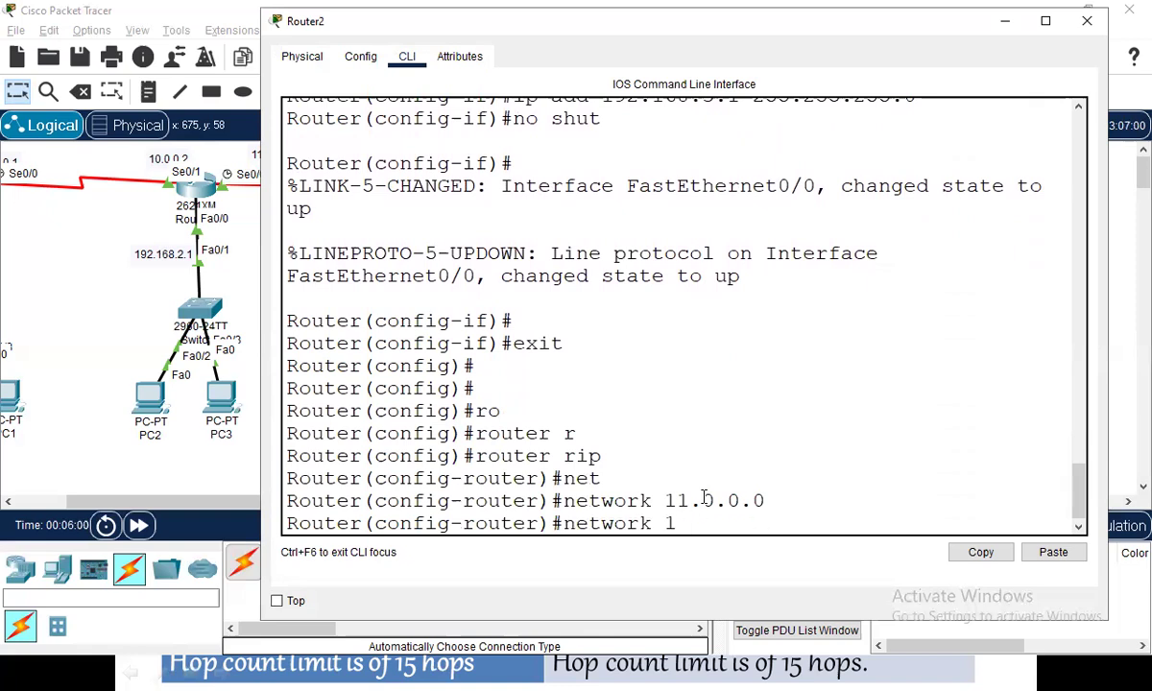
pyautogui.write('92.168.3.0')
pyautogui.press('Return')
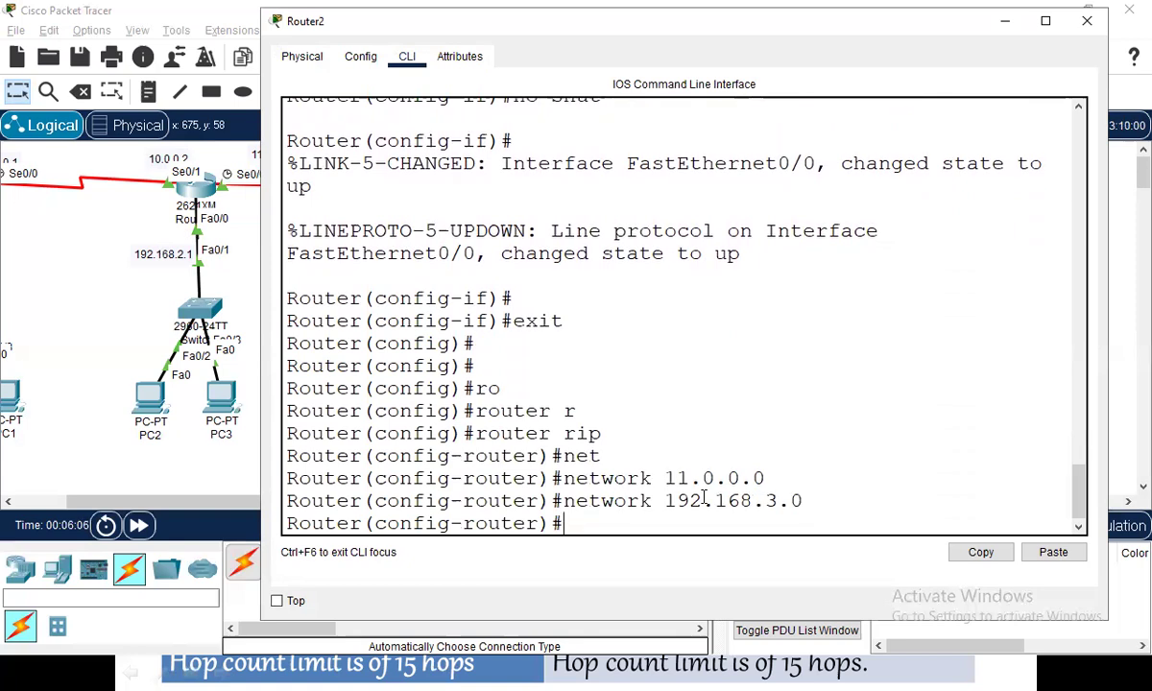
# Step: Set PC0's static IPv4 address to 192.168.1.2, subnet mask to 255.255.255.0 and default gateway to 192.168.1.1
pyautogui.click(226, 527)
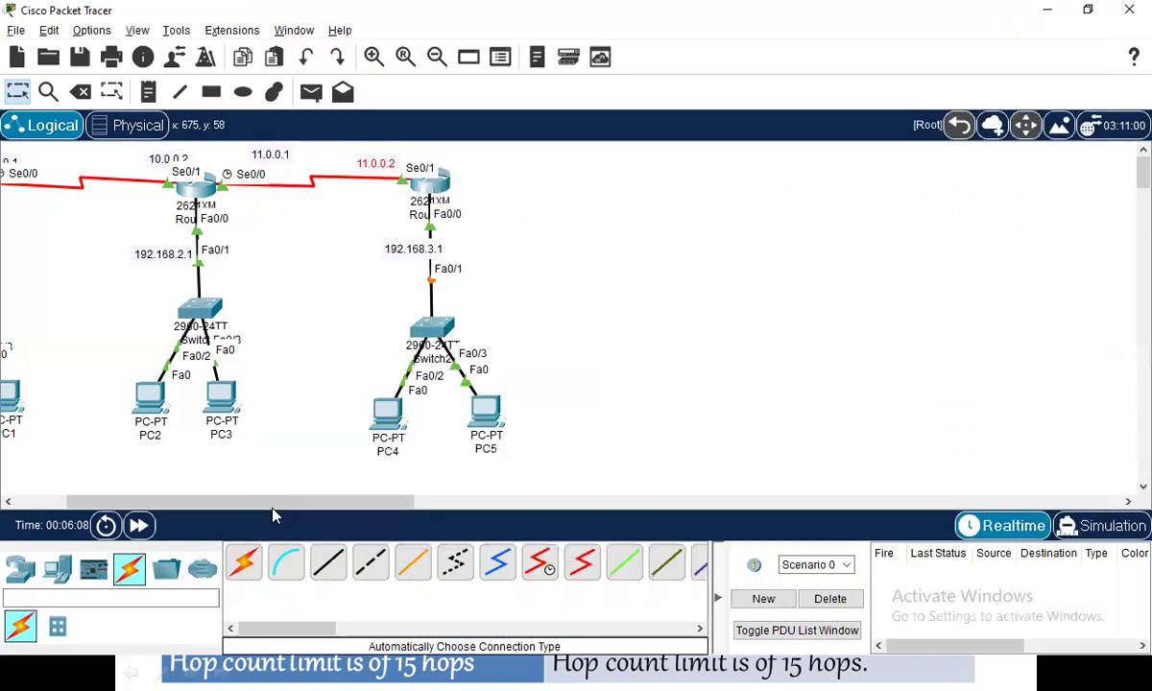
pyautogui.moveTo(276, 508); pyautogui.dragTo(227, 508)
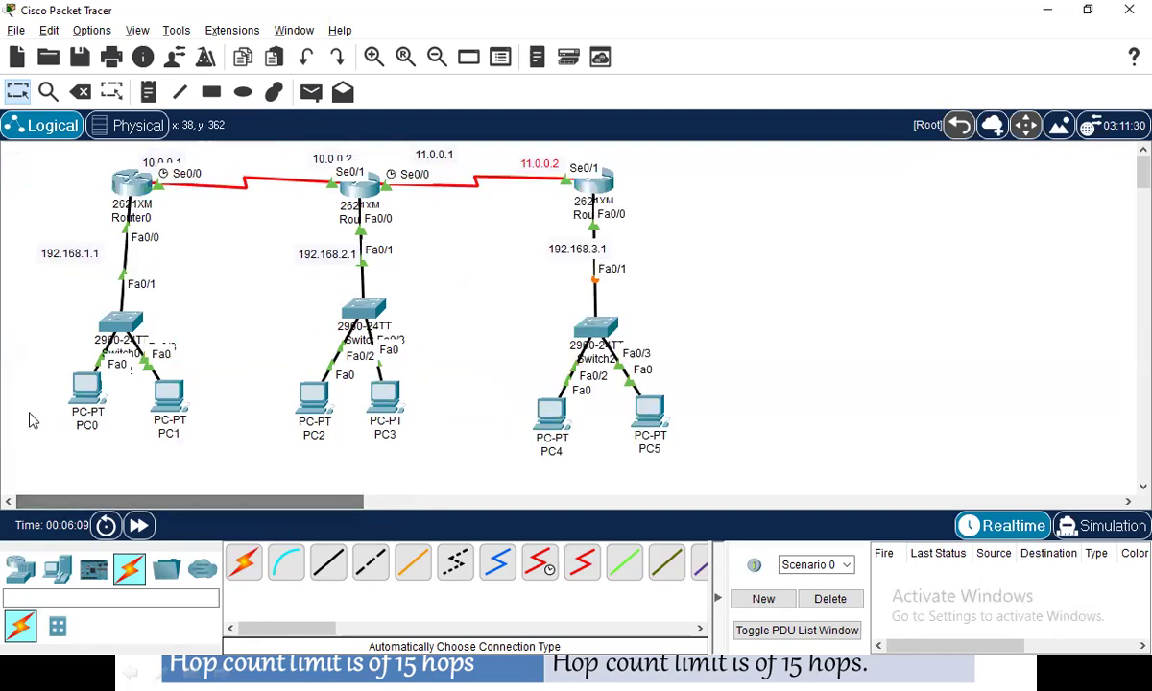
pyautogui.click(86, 389)
pyautogui.click(420, 57)
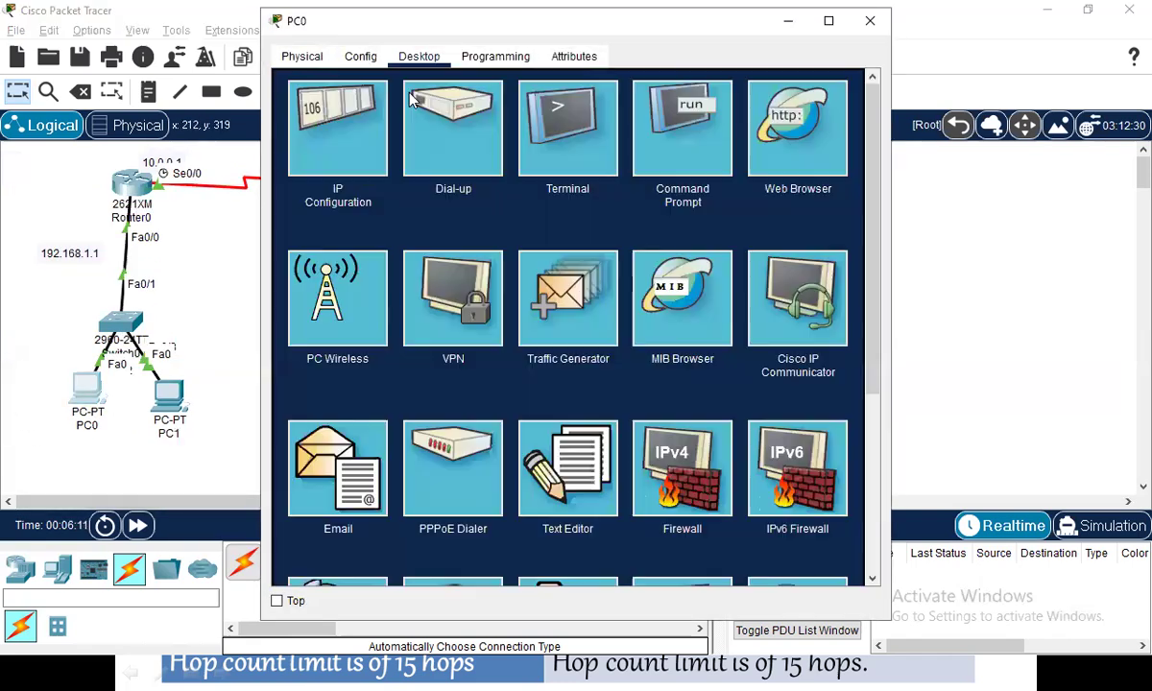
pyautogui.click(367, 154)
pyautogui.click(503, 185)
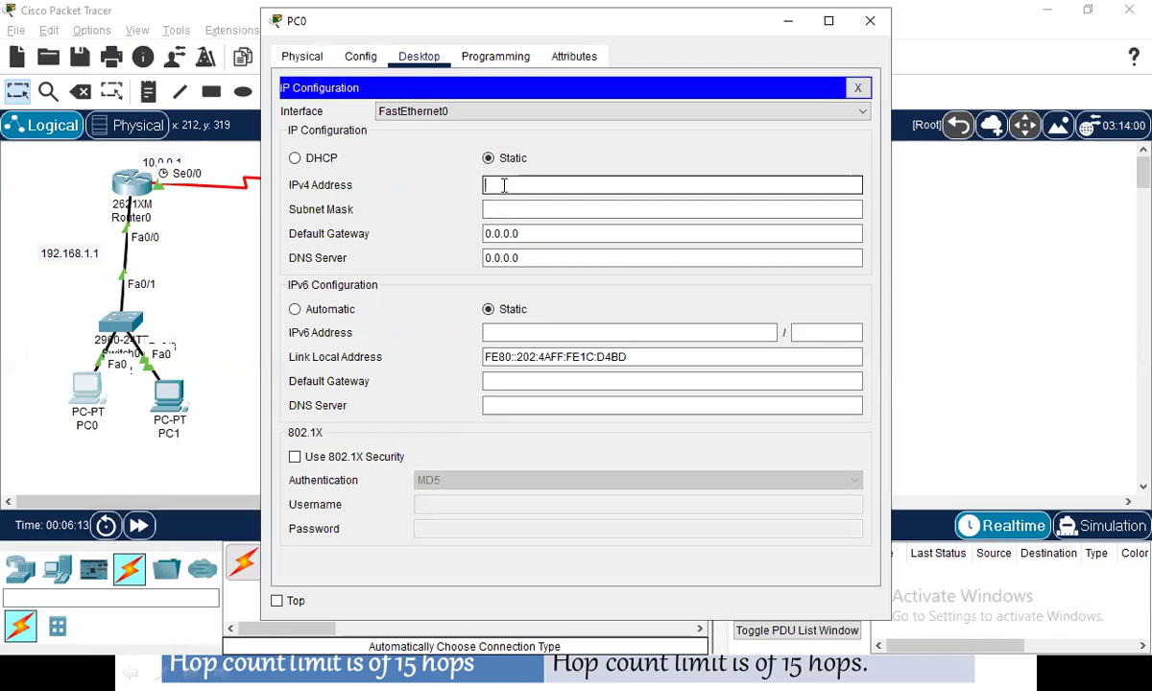
pyautogui.write('192.168.')
pyautogui.press('Tab')
pyautogui.press('Tab')
pyautogui.write('192.168.1.')
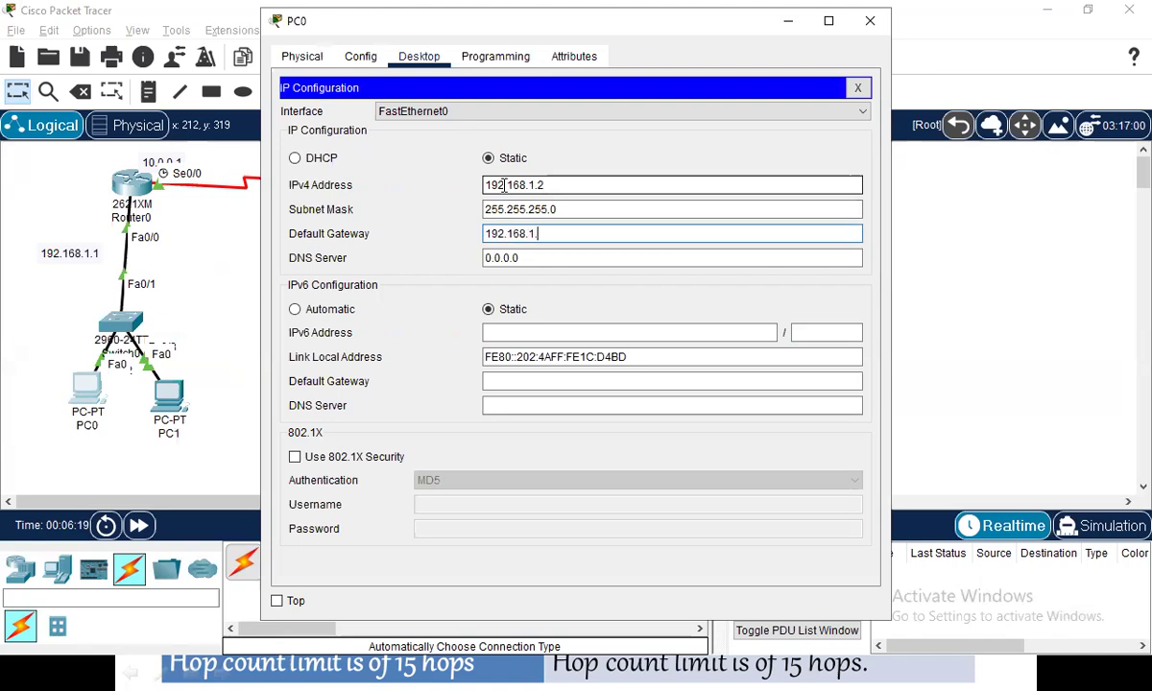
pyautogui.write('1')
pyautogui.click(870, 20)
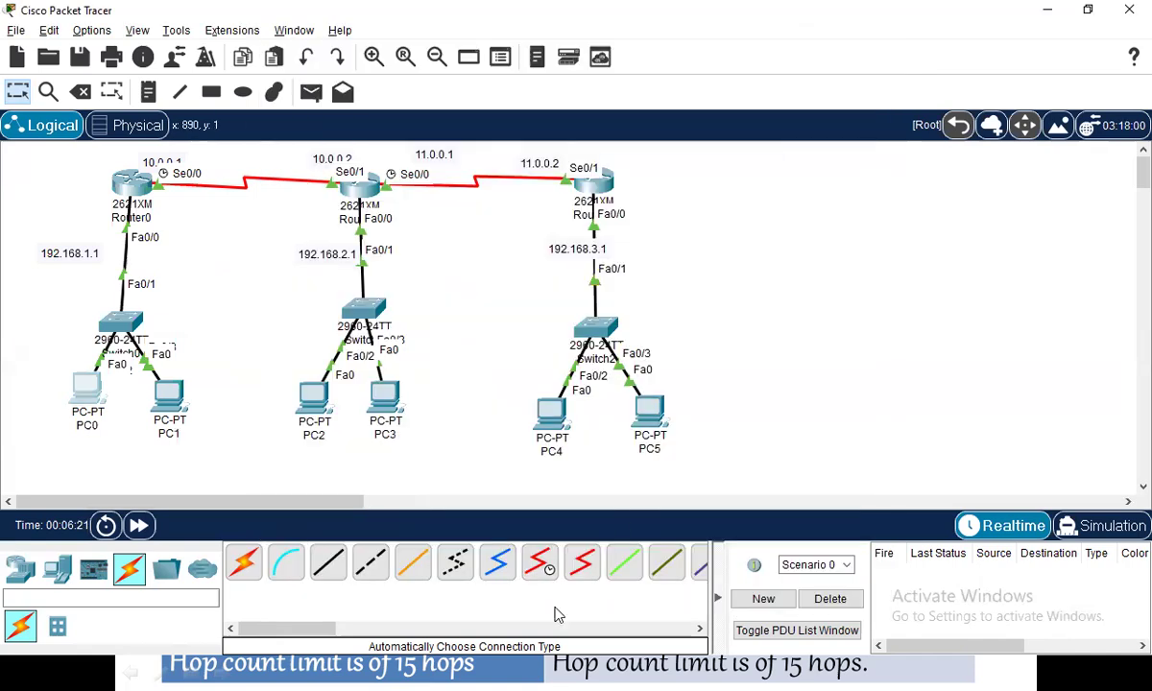
pyautogui.click(566, 185)
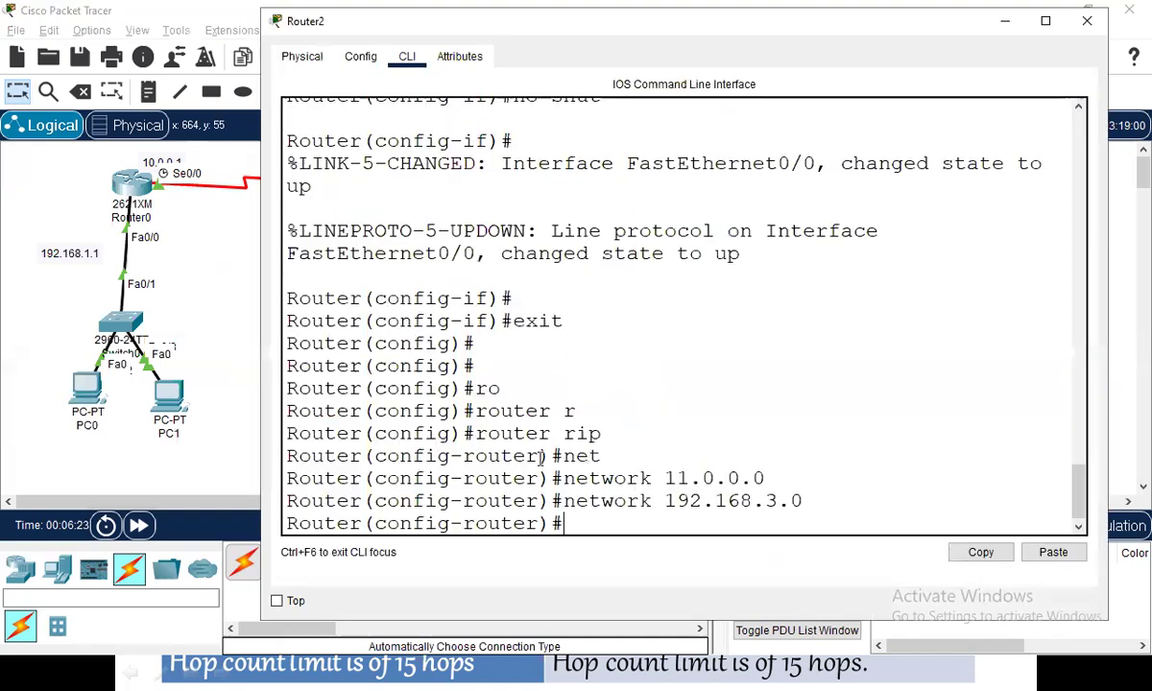
pyautogui.moveTo(576, 432); pyautogui.dragTo(676, 499)
pyautogui.click(192, 336)
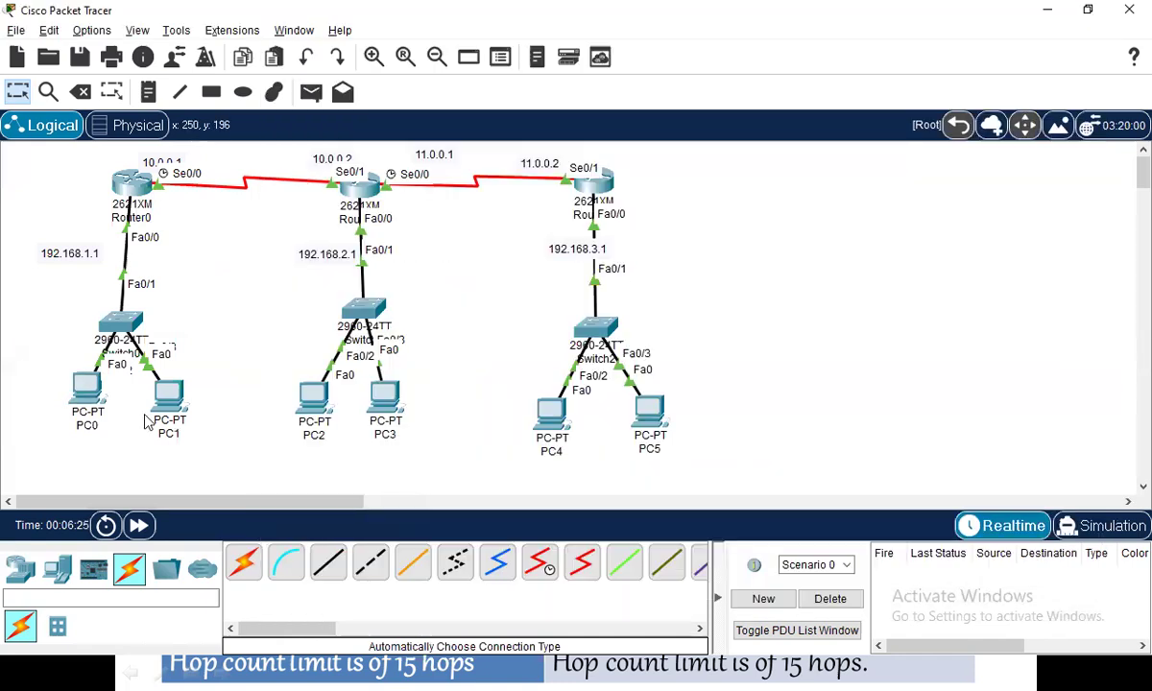
# Step: Set PC1's static IPv4 address to 192.168.1.3, subnet mask to 255.255.255.0 and default gateway to 192.168.1.1
pyautogui.click(168, 399)
pyautogui.click(419, 55)
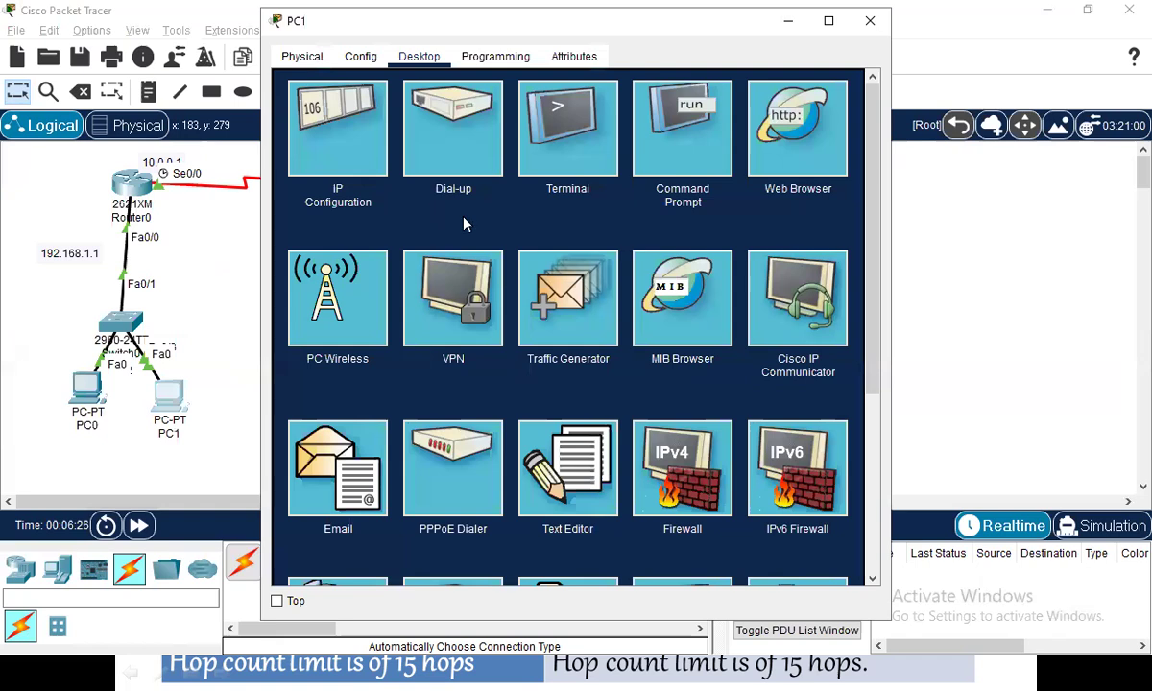
pyautogui.click(353, 135)
pyautogui.click(503, 184)
pyautogui.write('192.1')
pyautogui.write('68.2')
pyautogui.press('BackSpace')
pyautogui.write('1.3')
pyautogui.press('Tab')
pyautogui.press('Tab')
pyautogui.write('192.168.1.1')
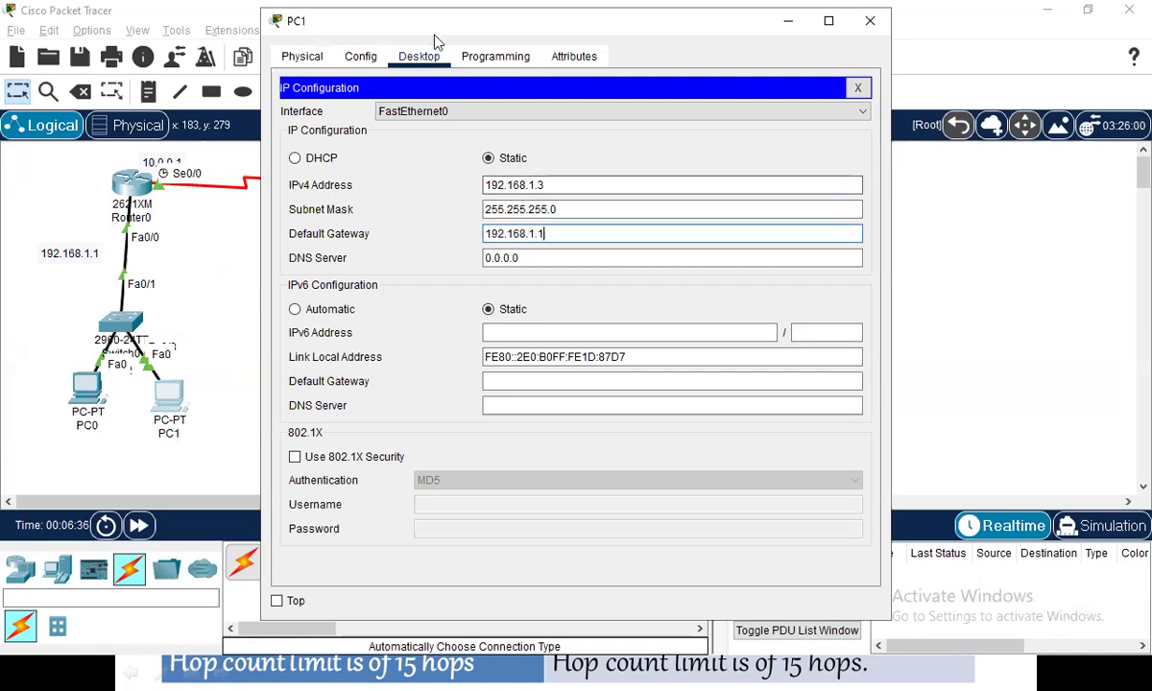
pyautogui.moveTo(407, 29); pyautogui.dragTo(451, 187)
pyautogui.click(914, 179)
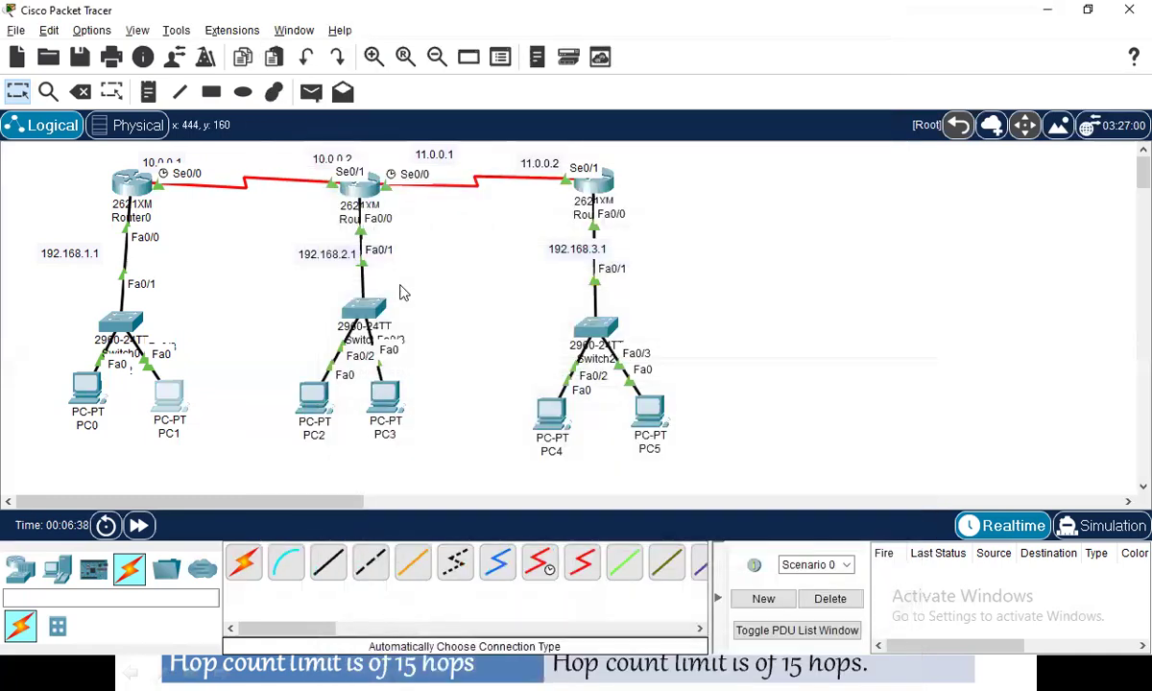
# Step: Set PC2's static IPv4 address to 192.168.2.2, subnet mask to 255.255.255.0 and default gateway to 192.168.2.1
pyautogui.click(314, 397)
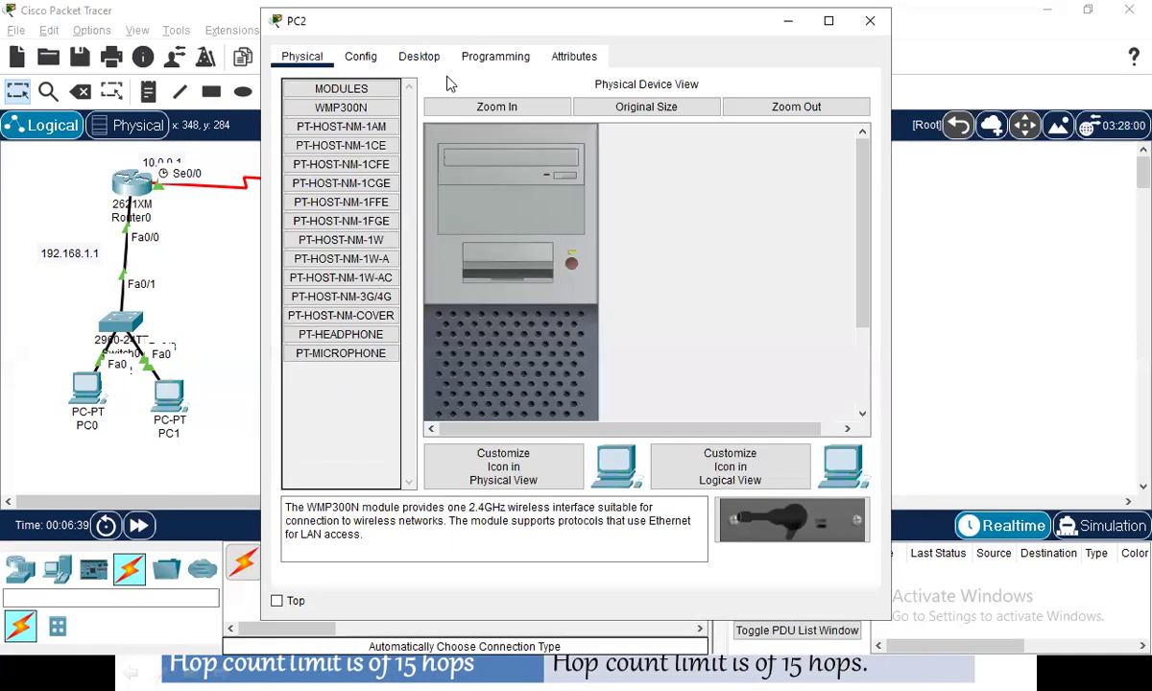
pyautogui.click(419, 56)
pyautogui.click(384, 144)
pyautogui.click(510, 184)
pyautogui.write('192.168.2.2')
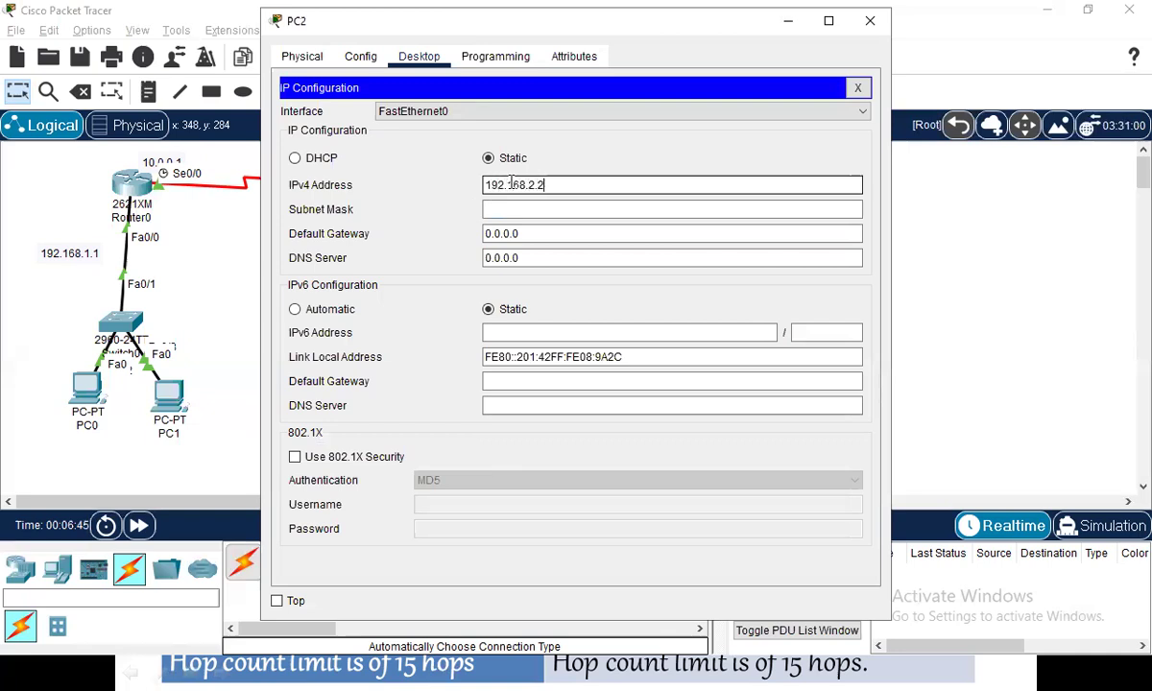
pyautogui.press('Tab')
pyautogui.press('Tab')
pyautogui.write('192')
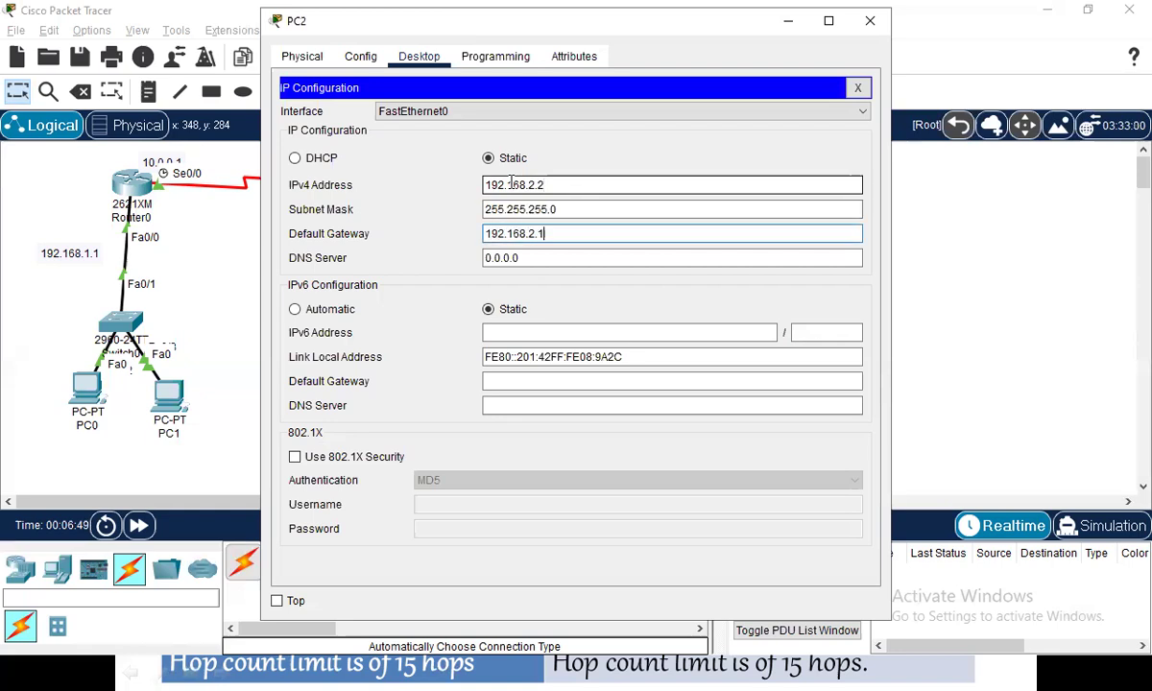
pyautogui.click(869, 20)
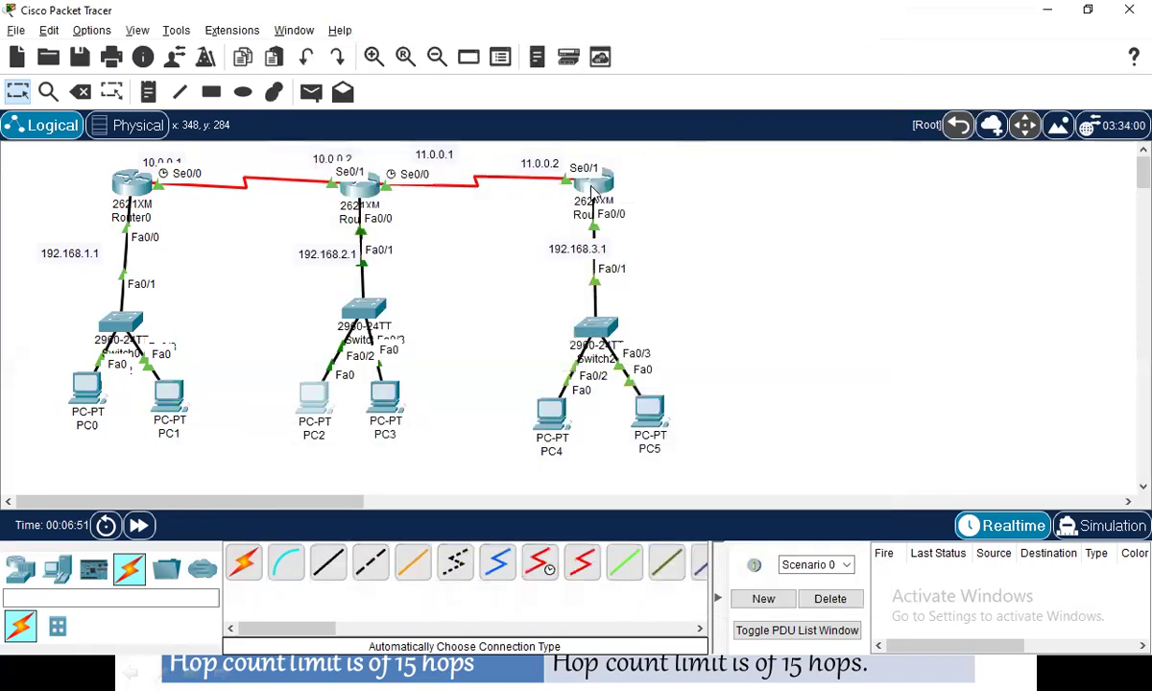
# Step: Set PC3's static IPv4 address to 192.168.2.3, subnet mask to 255.255.255.0 and default gateway to 192.168.2.1
pyautogui.click(387, 395)
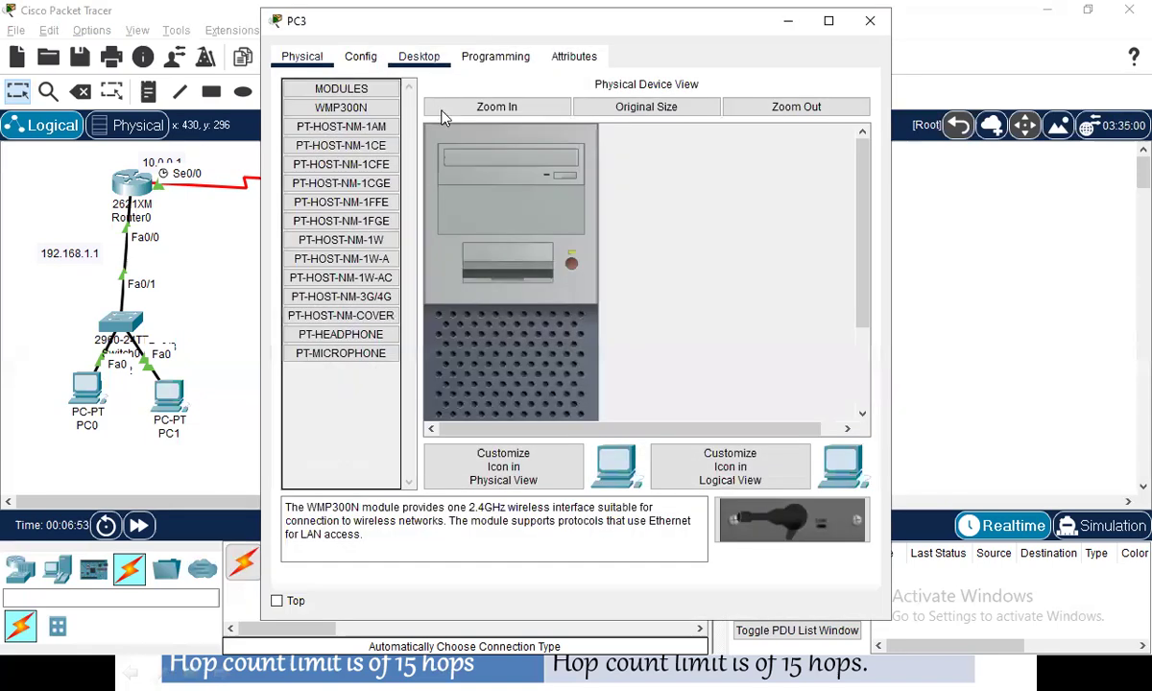
pyautogui.click(418, 55)
pyautogui.click(357, 134)
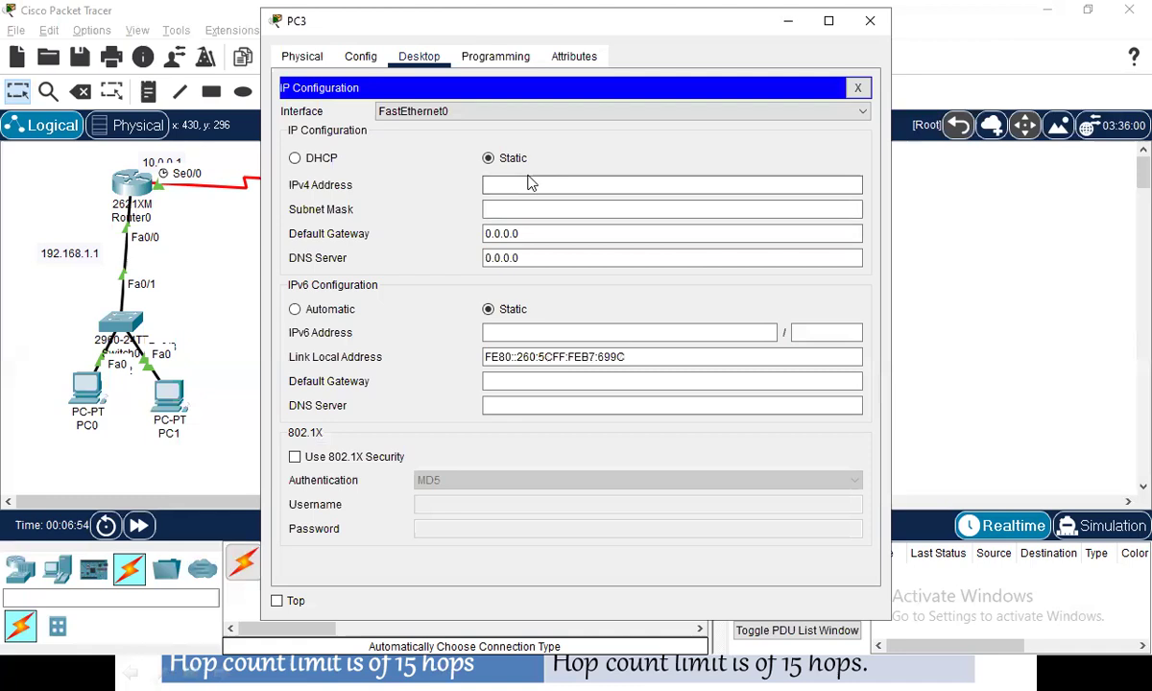
pyautogui.click(523, 182)
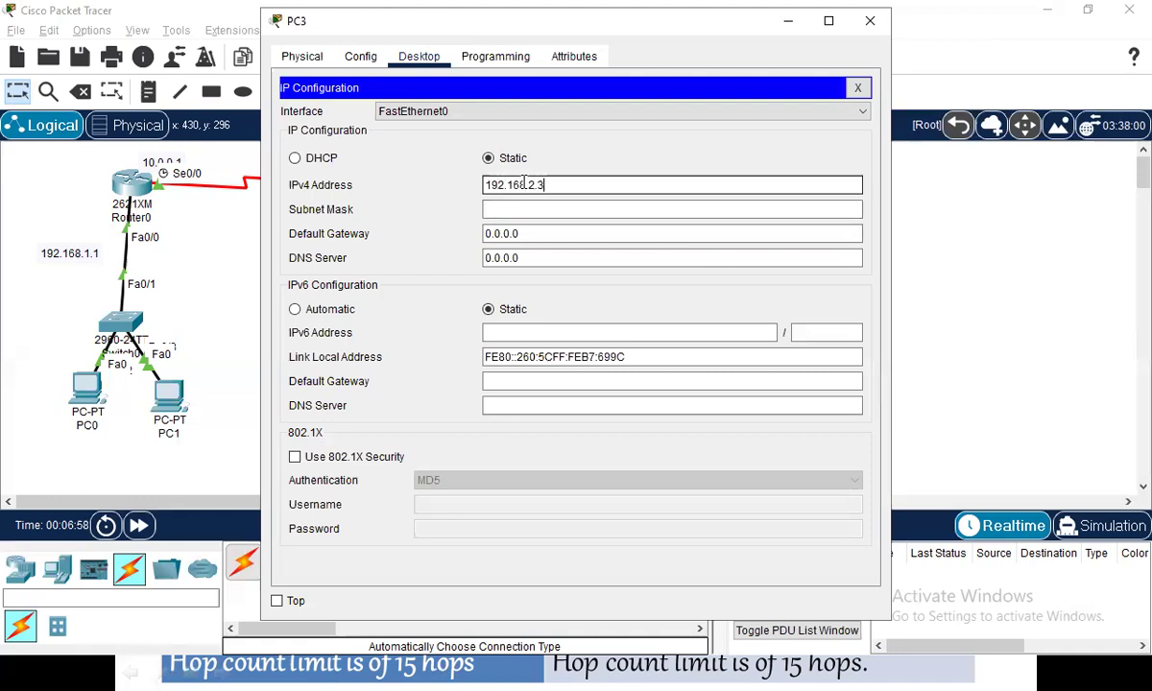
pyautogui.press('Tab')
pyautogui.press('Tab')
pyautogui.write('192.')
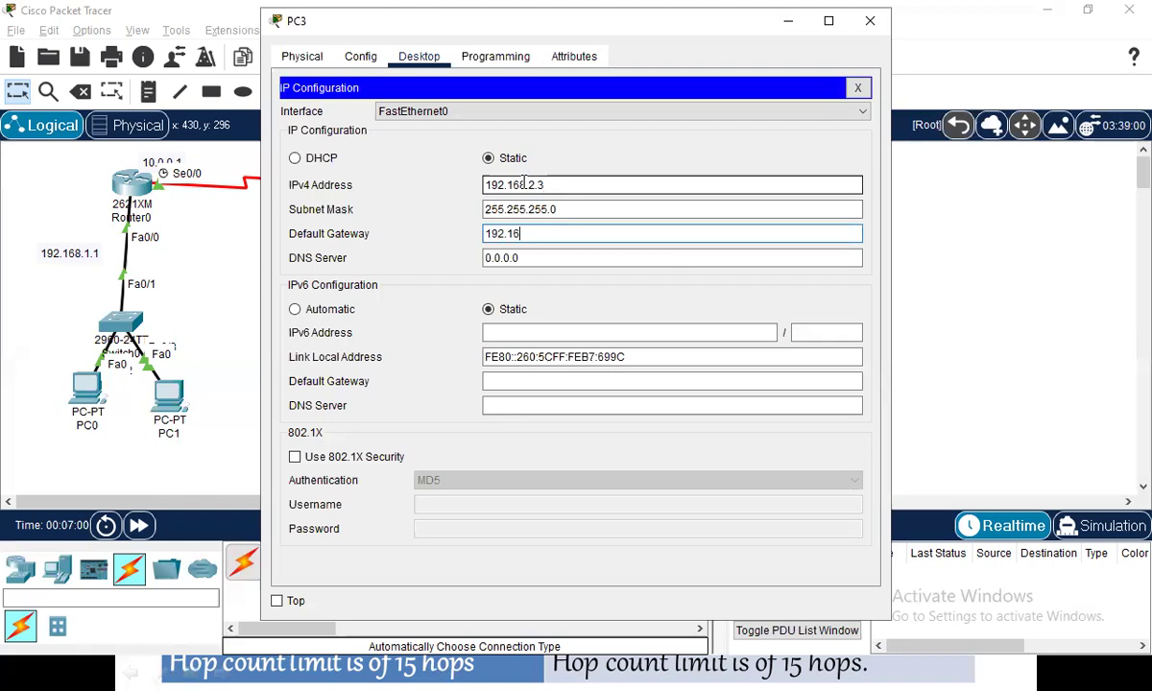
pyautogui.write('168.2.1')
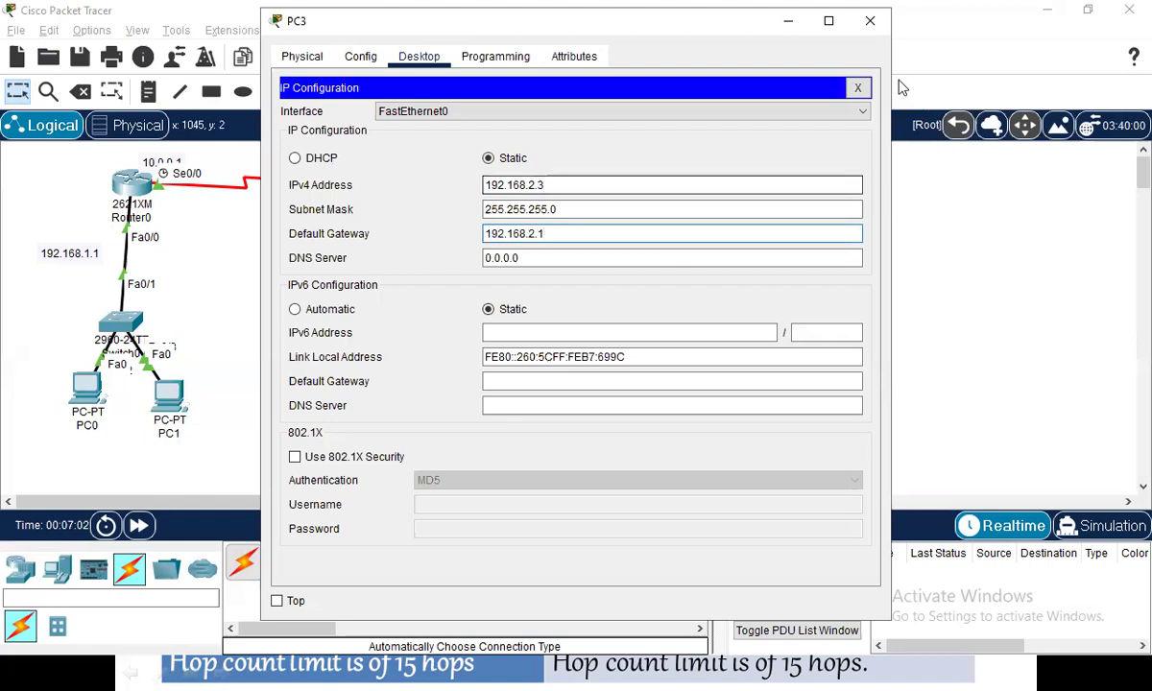
pyautogui.click(870, 21)
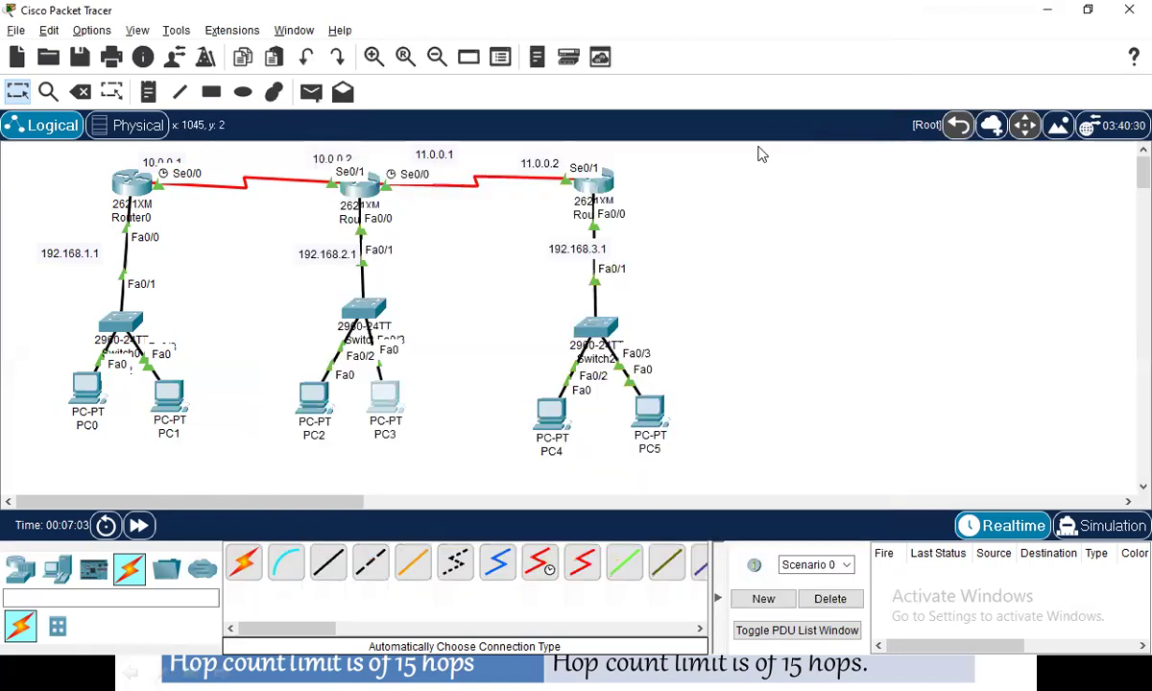
# Step: Set PC4's static IPv4 address to 192.168.3.2, subnet mask to 255.255.255.0 and default gateway to 192.168.3.1
pyautogui.click(549, 410)
pyautogui.click(420, 57)
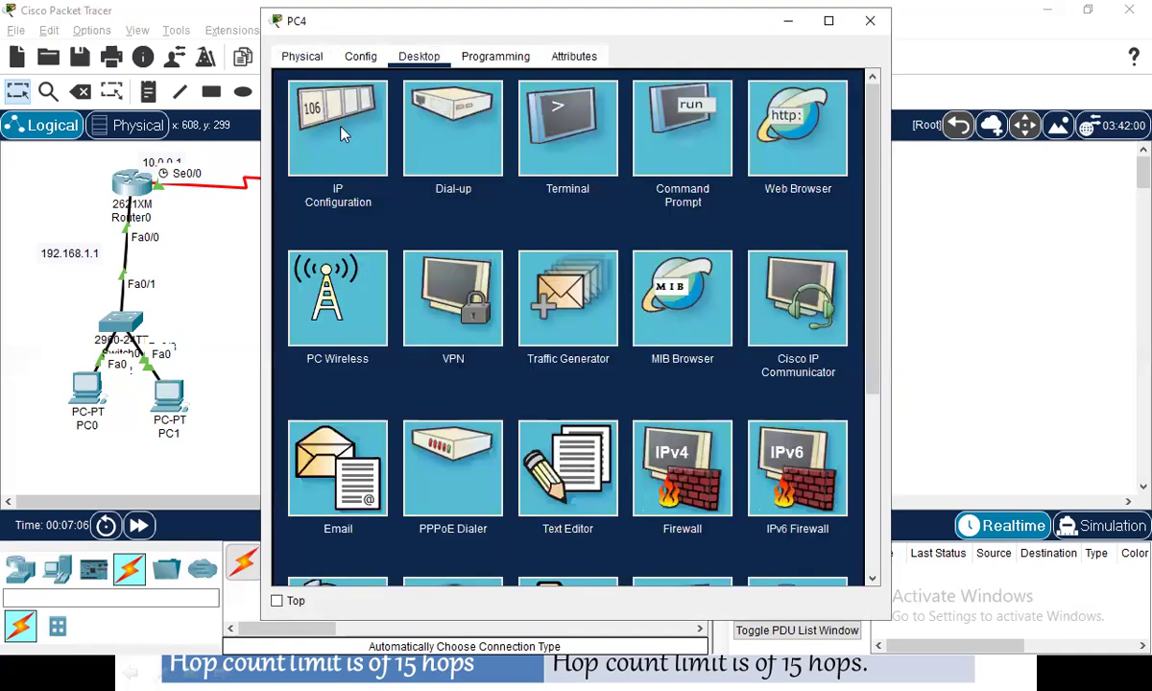
pyautogui.click(319, 118)
pyautogui.click(501, 189)
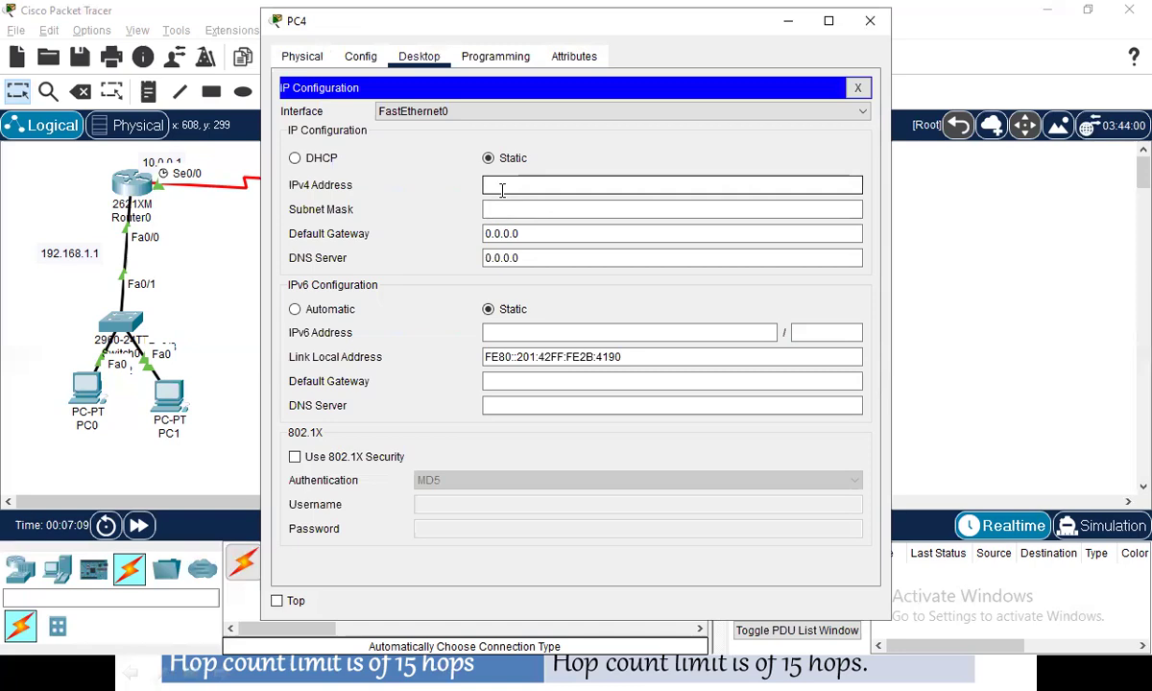
pyautogui.write('192.168.')
pyautogui.press('Tab')
pyautogui.press('Tab')
pyautogui.write('192.16')
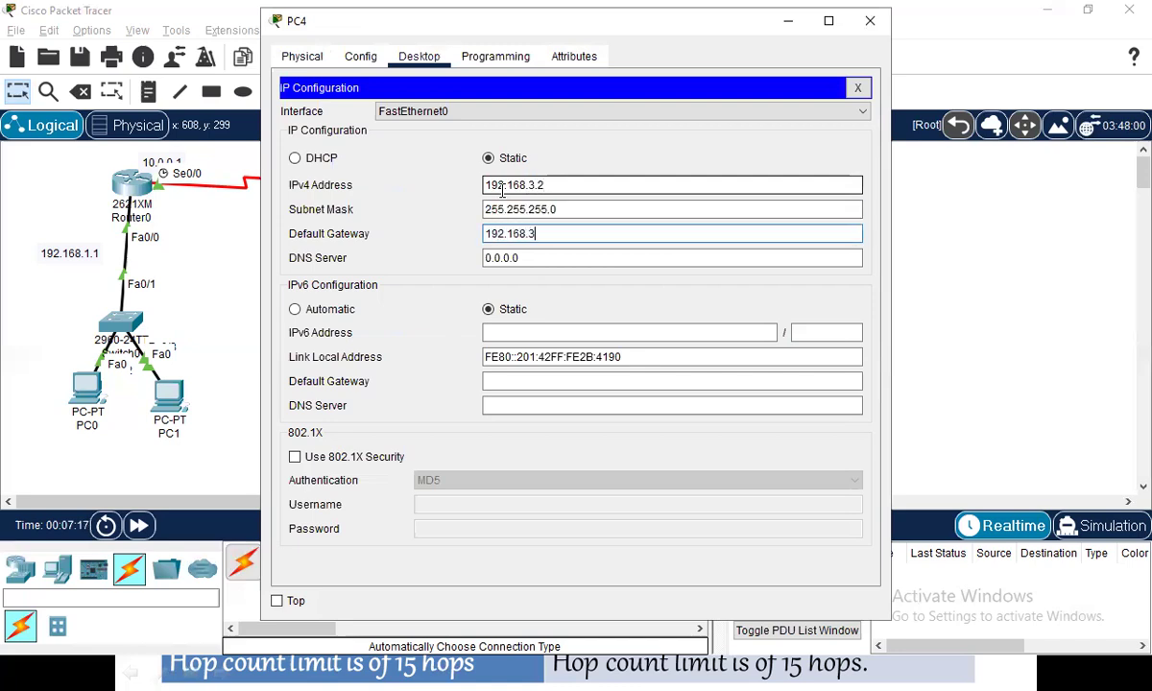
pyautogui.click(870, 20)
# Step: Set PC5's static IPv4 address to 192.168.3.3, subnet mask to 255.255.255.0 and default gateway to 192.168.3.1
pyautogui.click(661, 424)
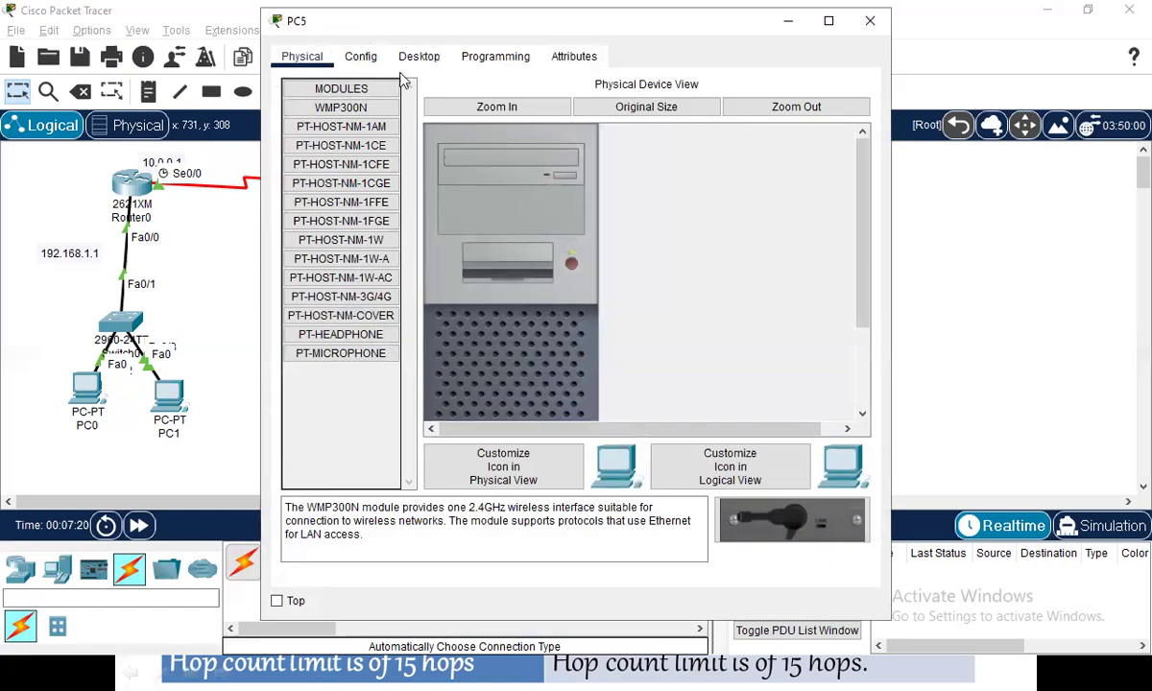
pyautogui.click(418, 55)
pyautogui.click(336, 110)
pyautogui.click(550, 185)
pyautogui.write('192.168.3.3')
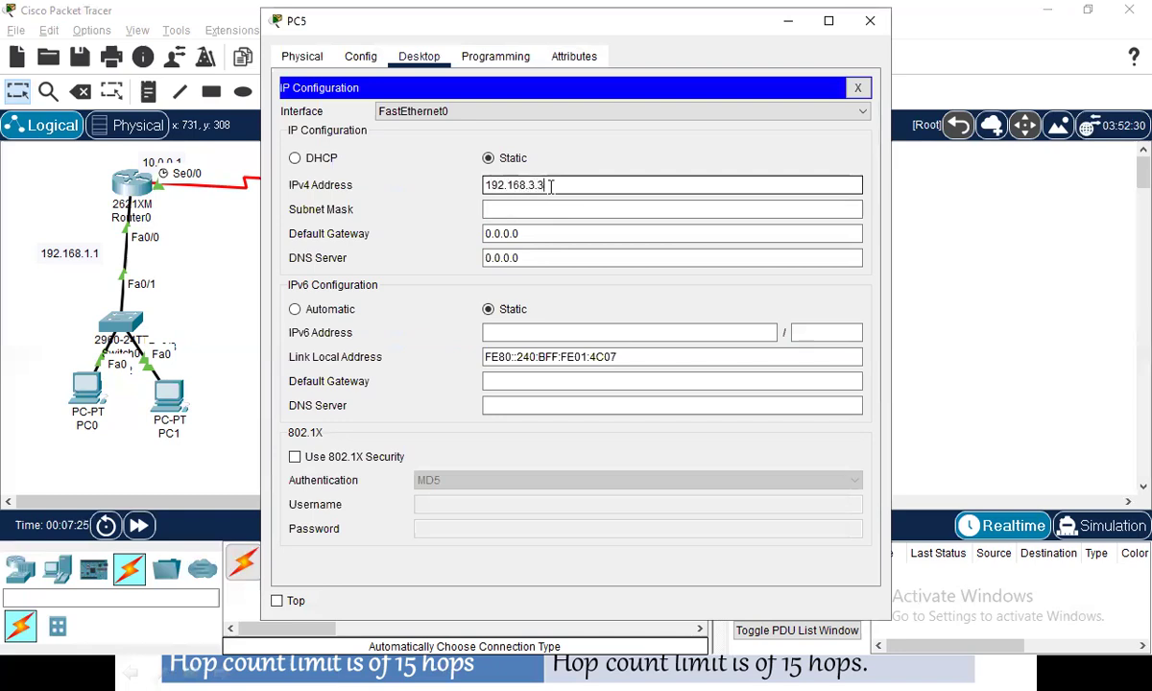
pyautogui.press('Tab')
pyautogui.press('Tab')
pyautogui.write('19')
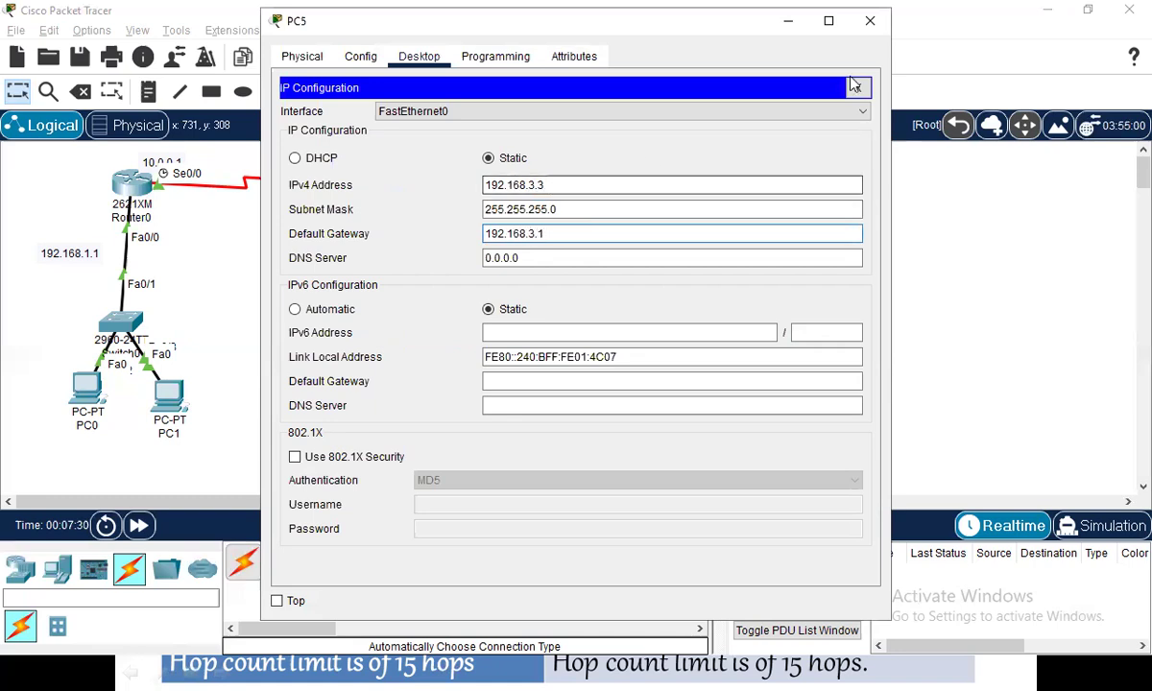
pyautogui.click(869, 20)
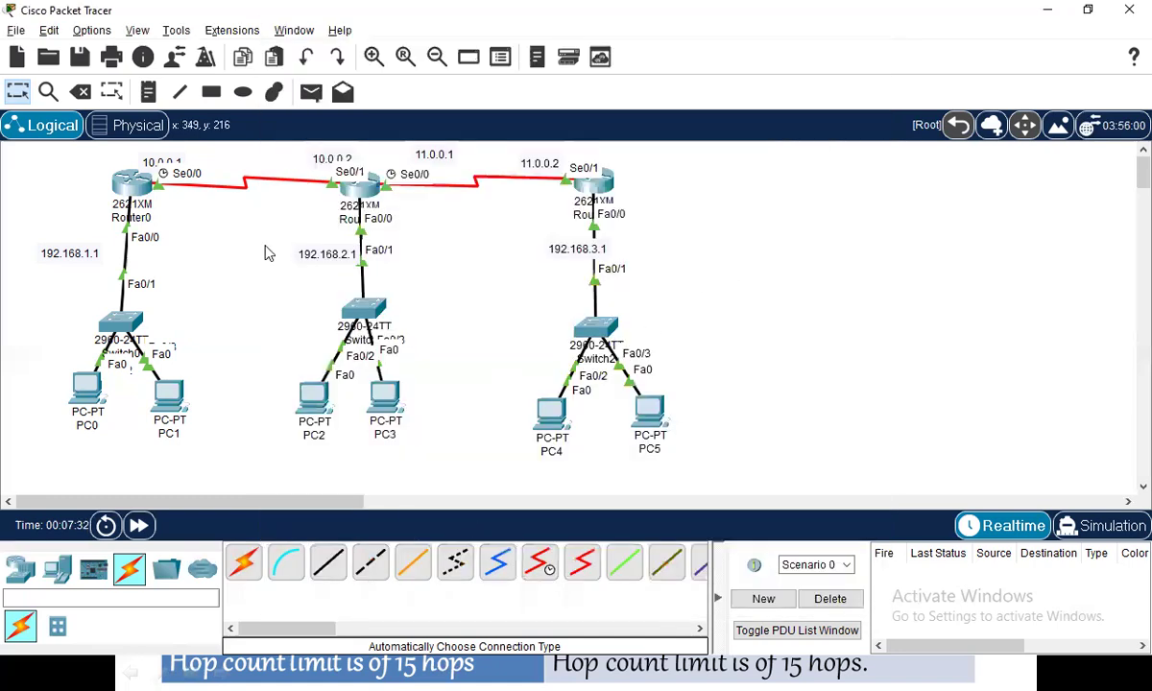
# Step: Test connectivity by sending a simple PDU from PC0 to PC4 twice, and delete the PDU scenario
pyautogui.click(310, 91)
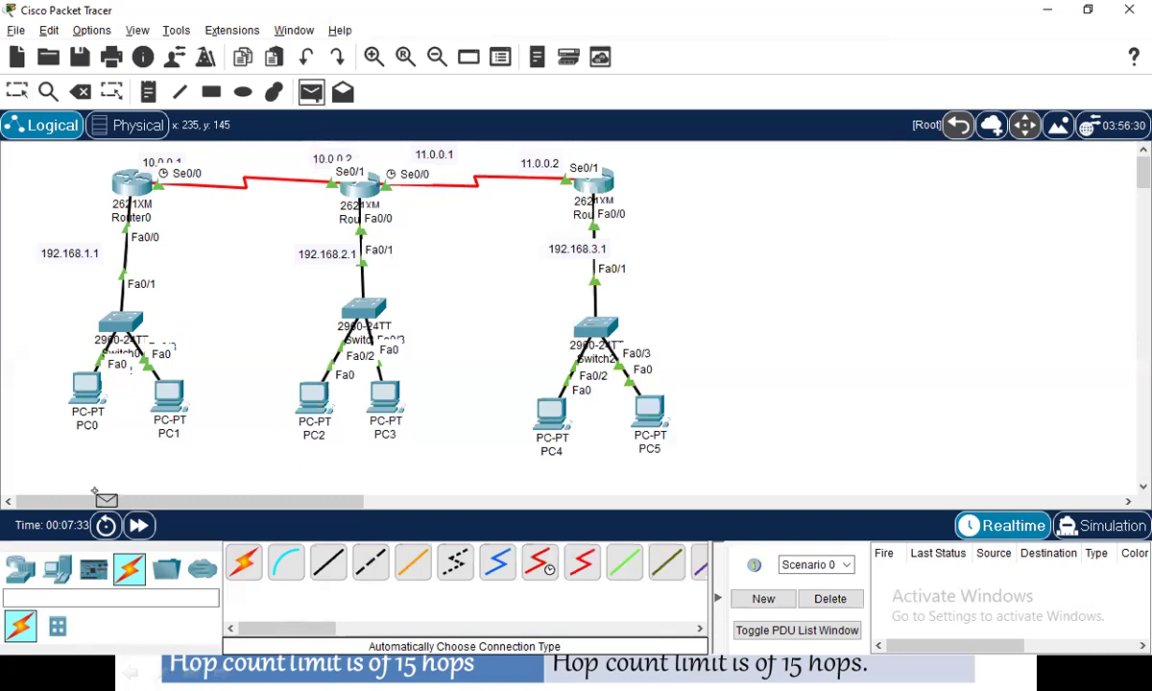
pyautogui.click(89, 396)
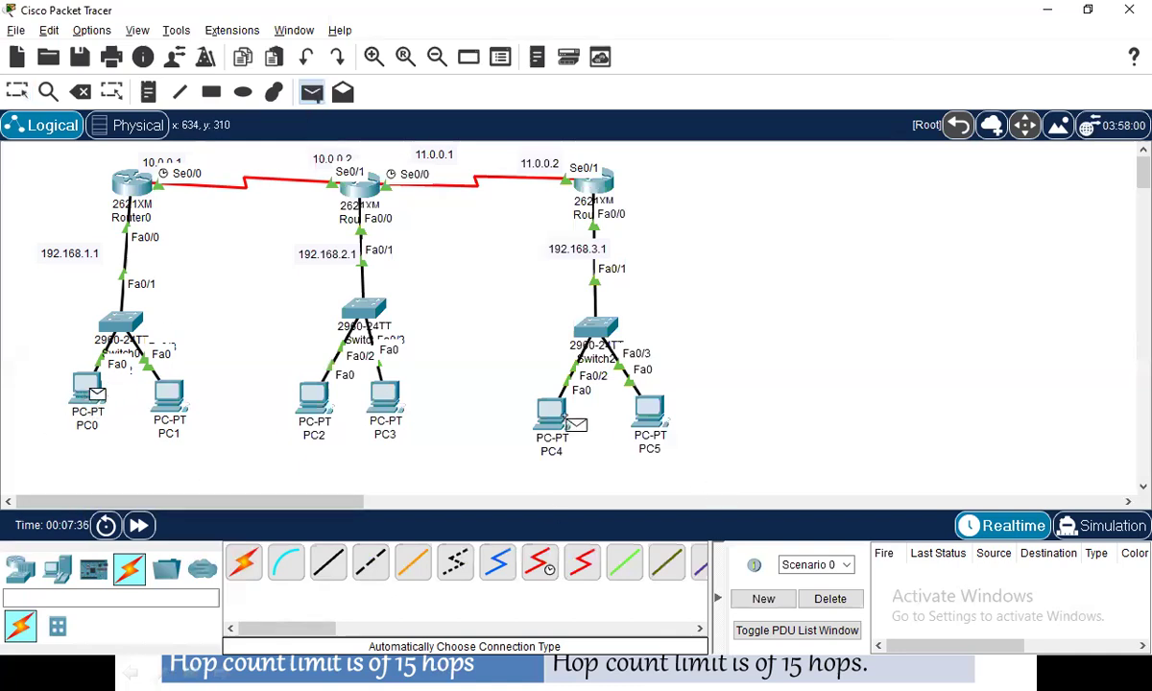
pyautogui.click(550, 413)
pyautogui.click(310, 91)
pyautogui.click(91, 391)
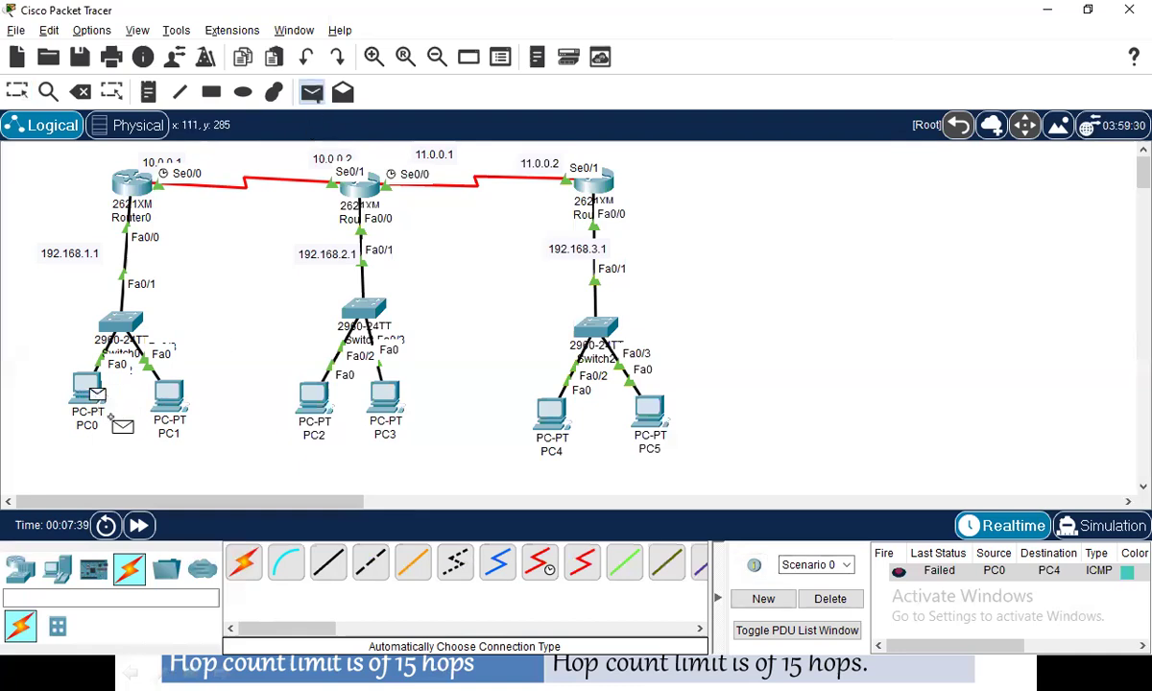
pyautogui.click(550, 411)
pyautogui.click(827, 599)
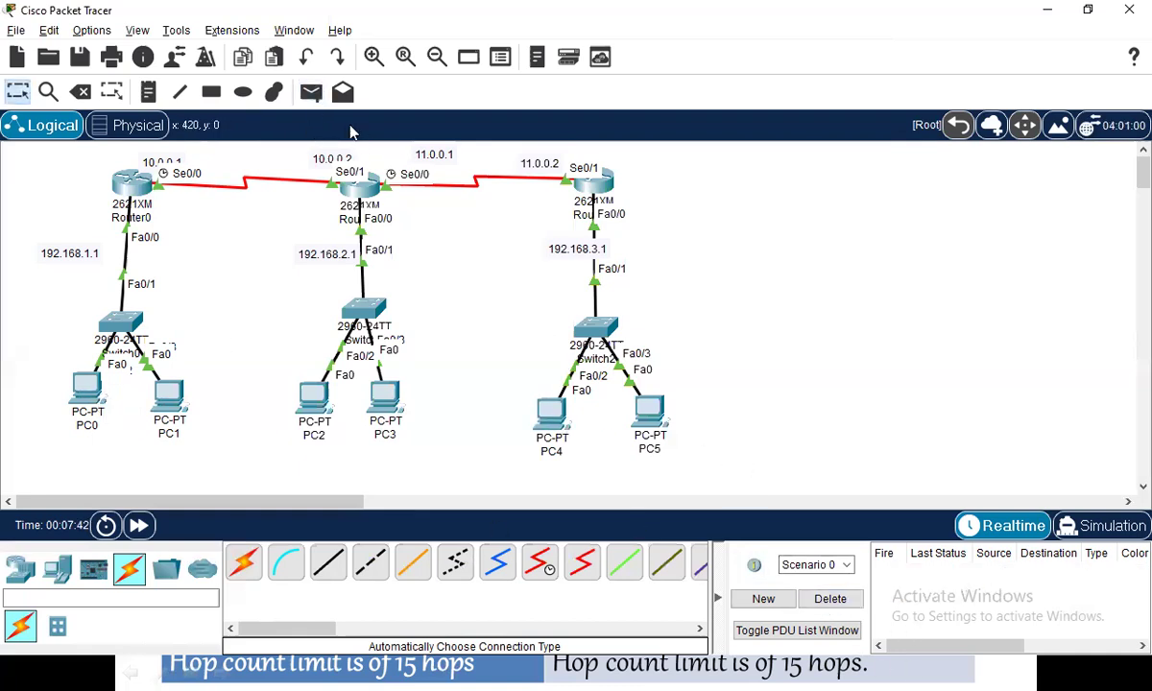
# Step: Send a simple PDU from PC2 to PC4 to test connectivity between their networks
pyautogui.click(310, 91)
pyautogui.click(326, 413)
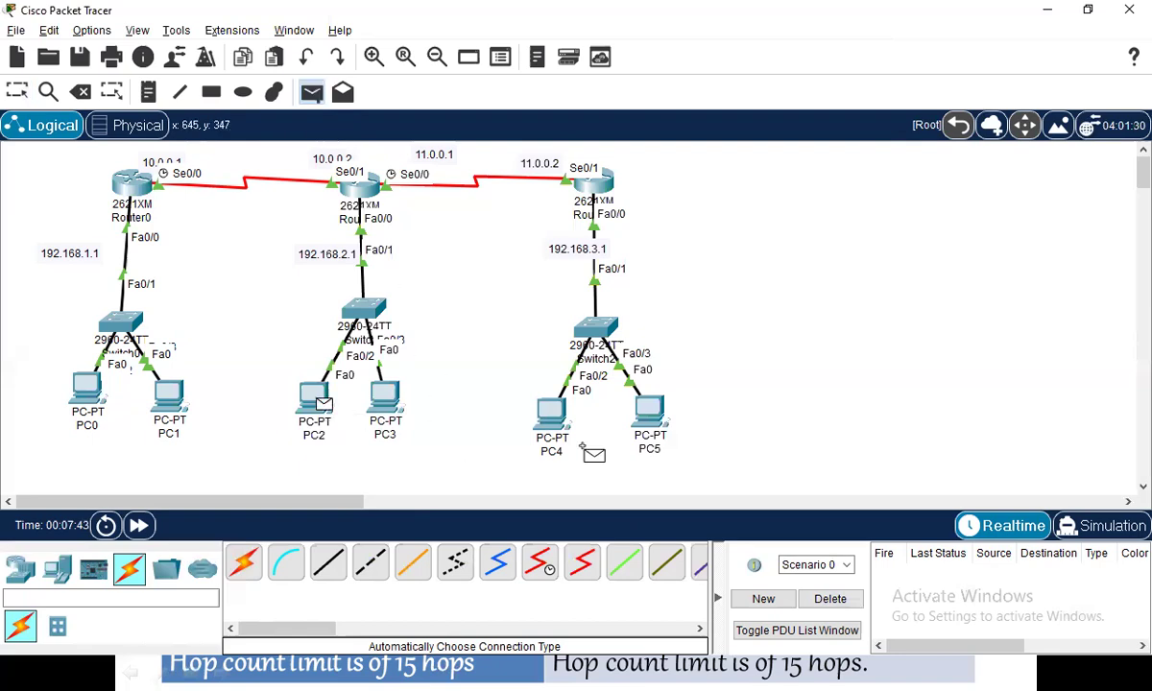
pyautogui.click(550, 411)
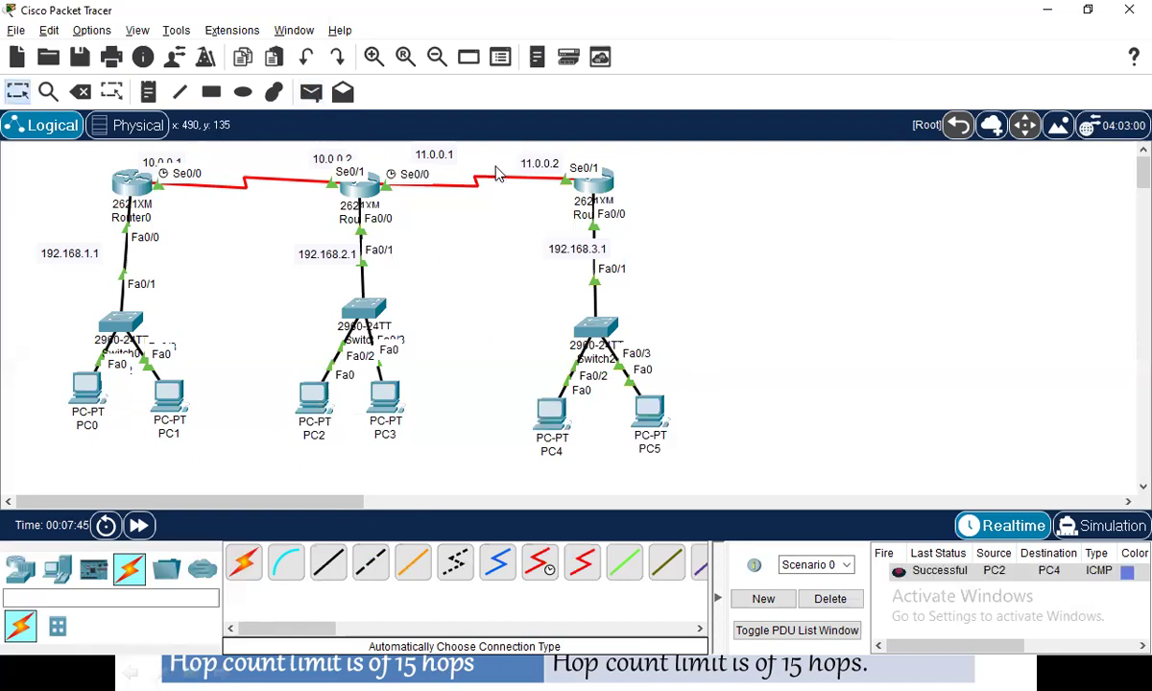
# Step: Select the whole network topology in the logical workspace, including all routers, switches, PCs and address labels
pyautogui.moveTo(770, 167); pyautogui.dragTo(44, 498)
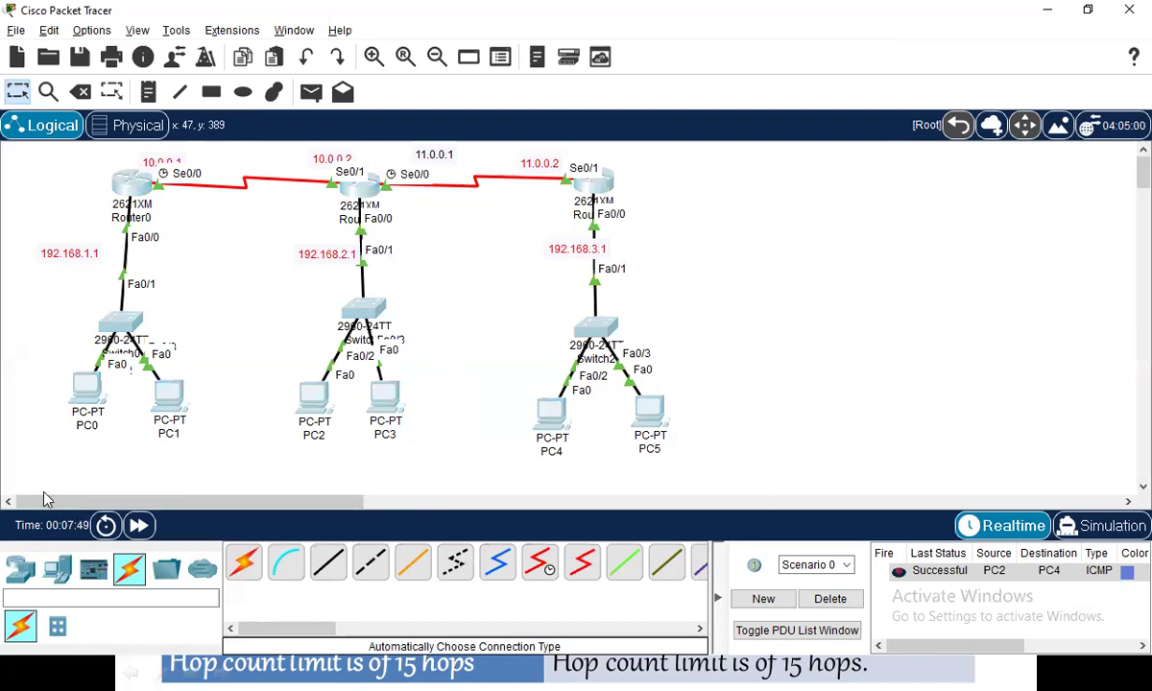